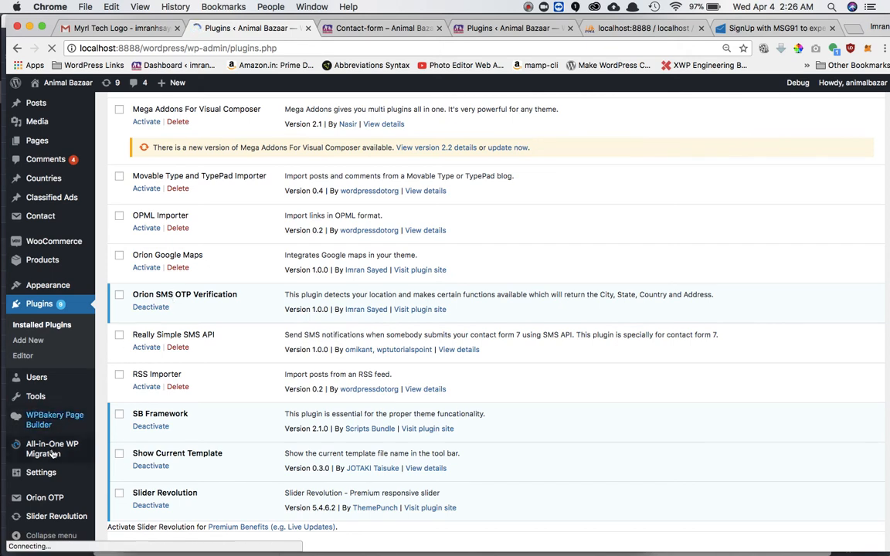
Step: Scroll through the Orion OTP settings: sender ID ANBZ, country code 91, selectors .wpcf7-form and .wpcf7-submit
left_click(45, 500)
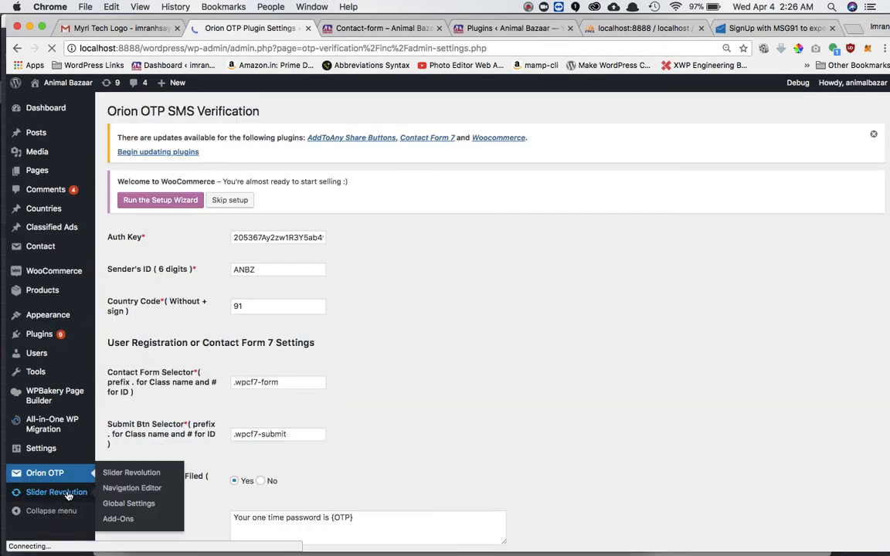
scroll(371, 329, "down", 1)
scroll(371, 329, "down", 3)
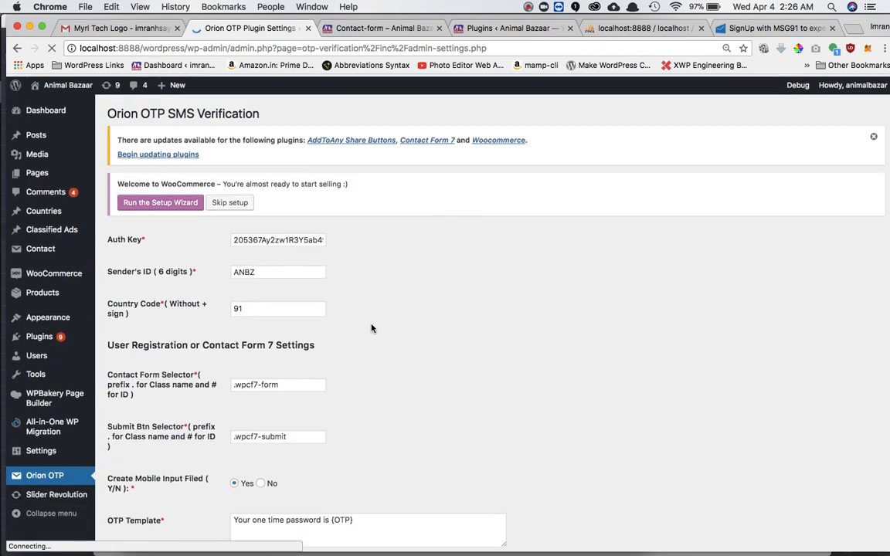
scroll(371, 329, "down", 5)
scroll(371, 329, "down", 3)
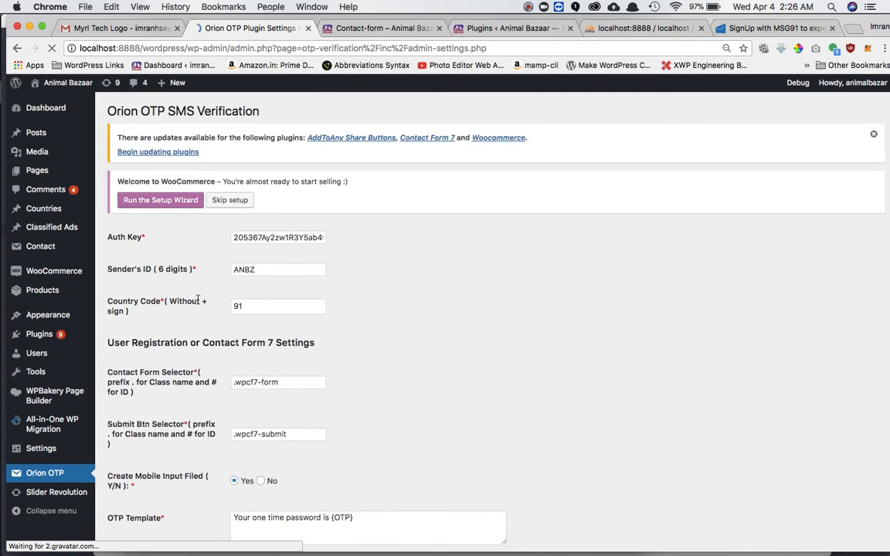
scroll(184, 429, "down", 5)
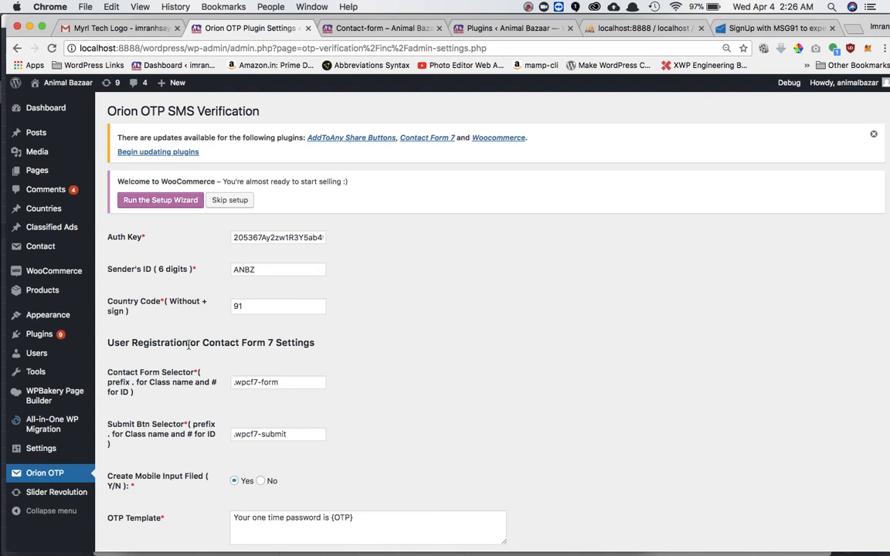
scroll(187, 345, "down", 3)
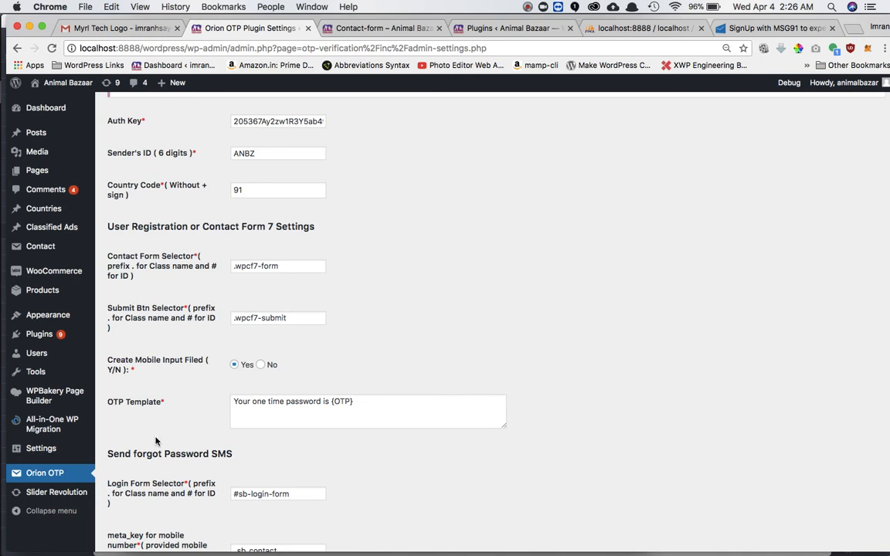
scroll(151, 438, "down", 5)
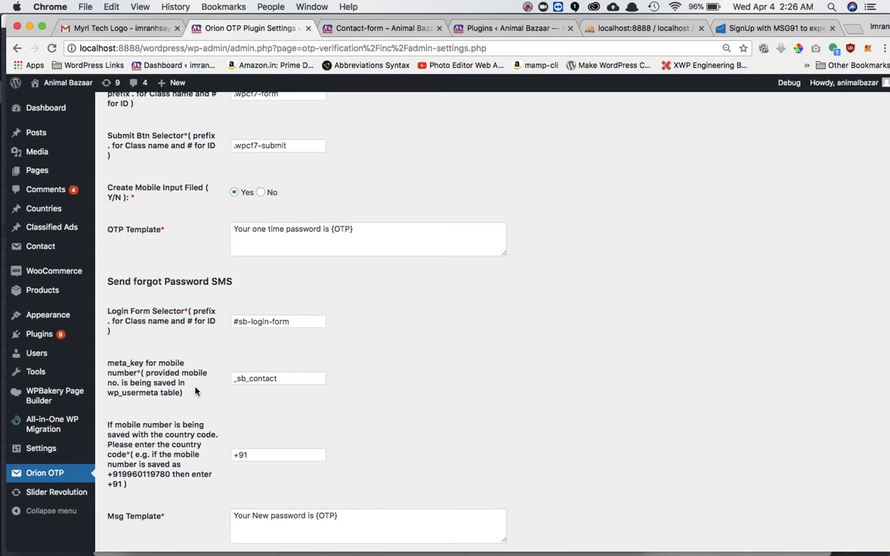
scroll(184, 276, "down", 3)
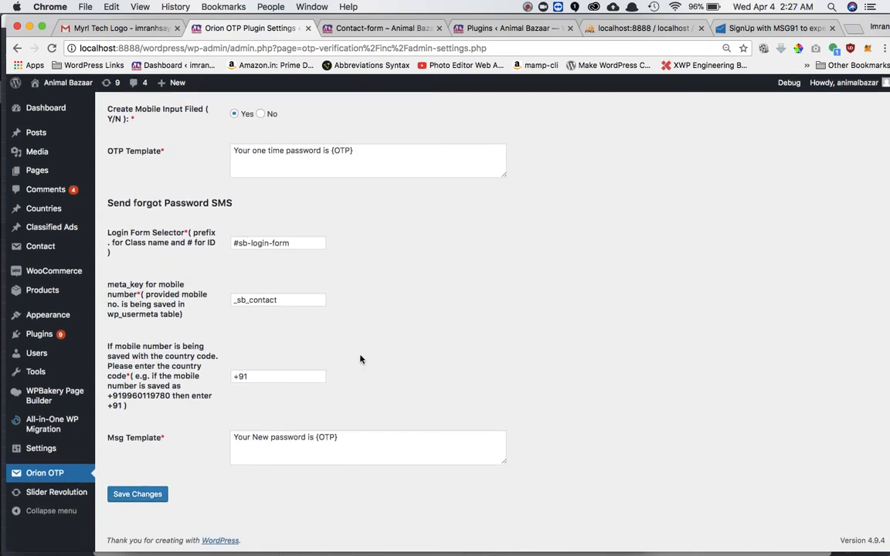
scroll(360, 359, "up", 10)
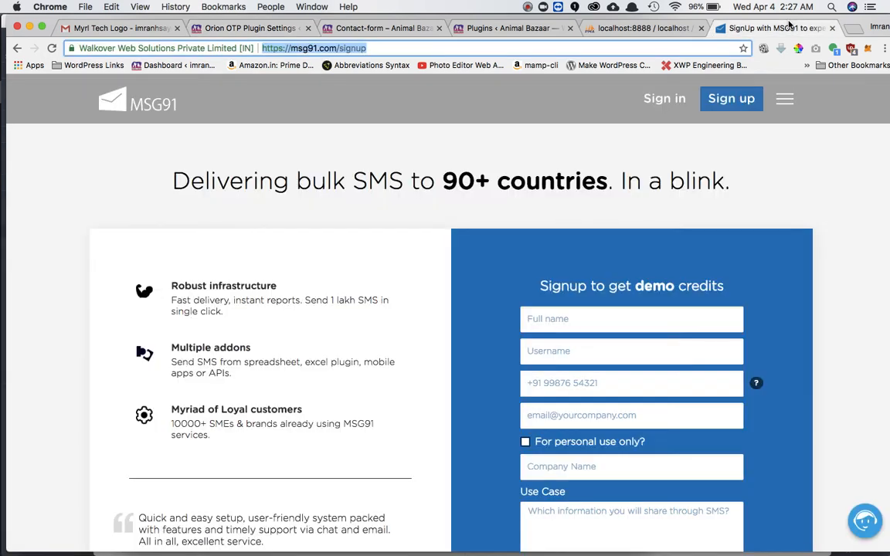
left_click(772, 27)
left_click(306, 47)
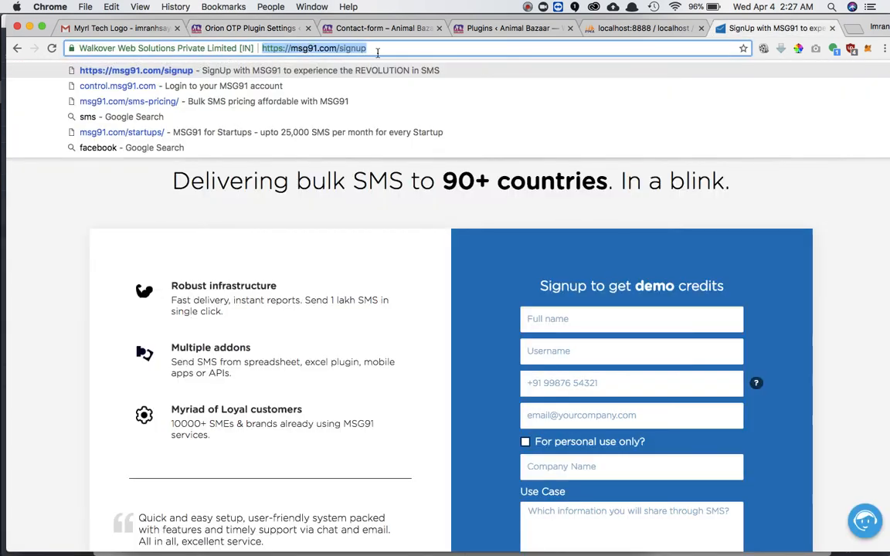
left_click(280, 28)
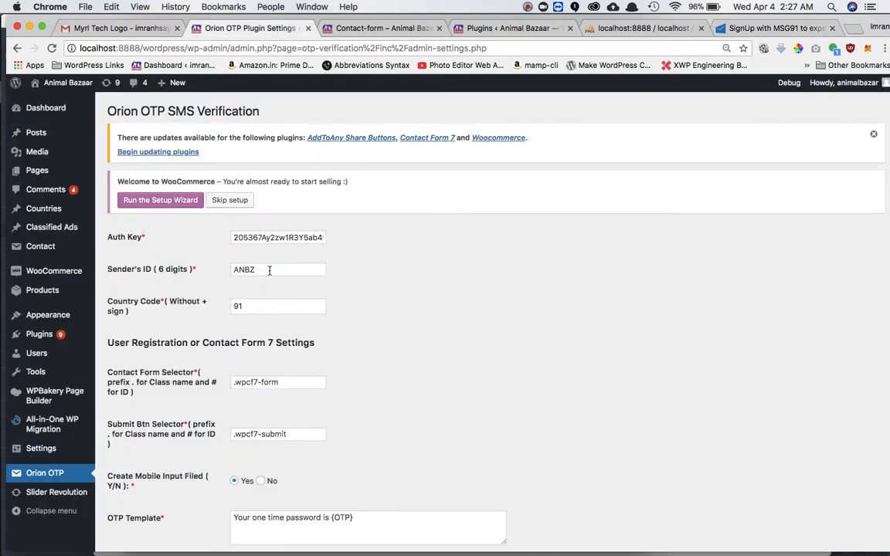
scroll(269, 271, "up", 5)
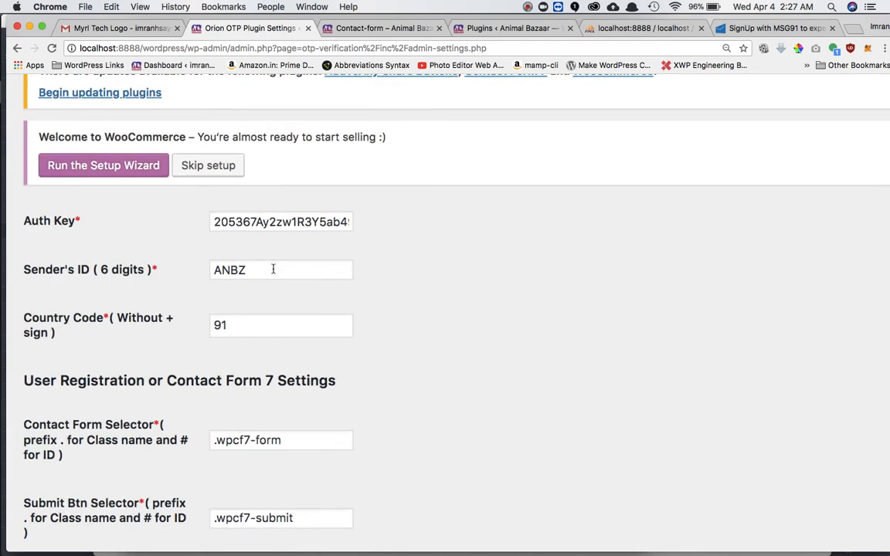
scroll(272, 270, "up", 3)
scroll(247, 299, "down", 8)
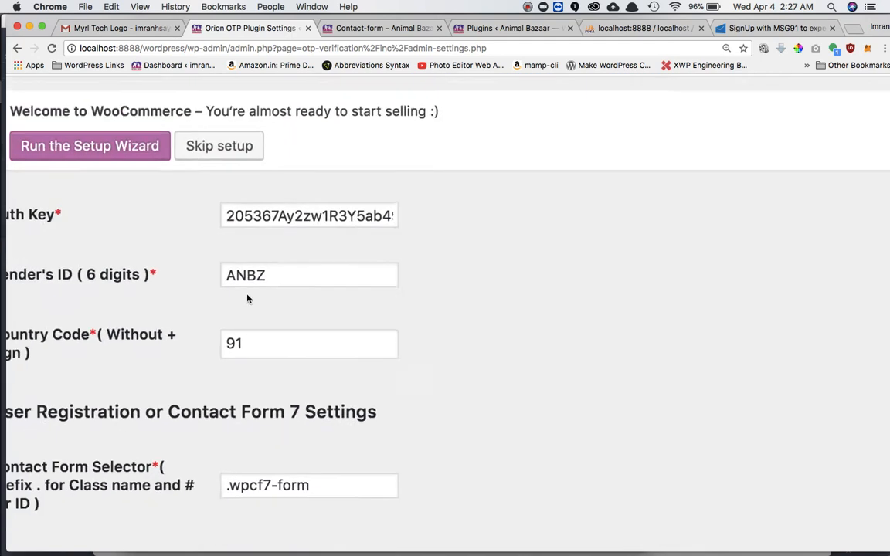
left_click(301, 281)
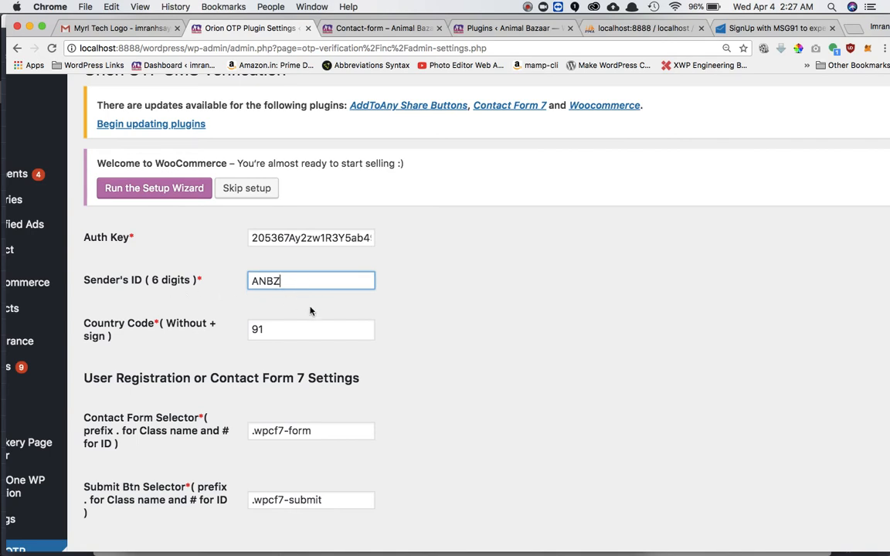
Step: Append IY to the Sender's ID to make it ANBZIY, then restore normal page zoom
scroll(231, 294, "down", 2)
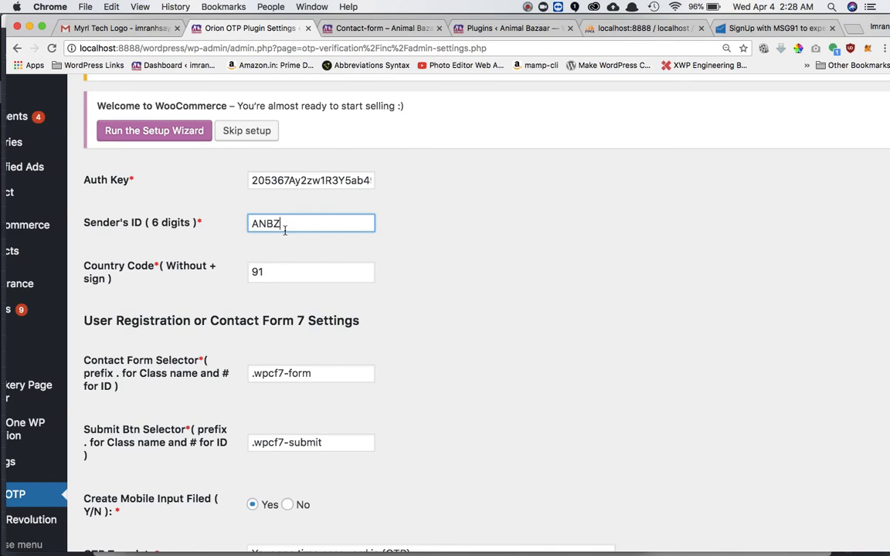
type("IY")
left_click(295, 272)
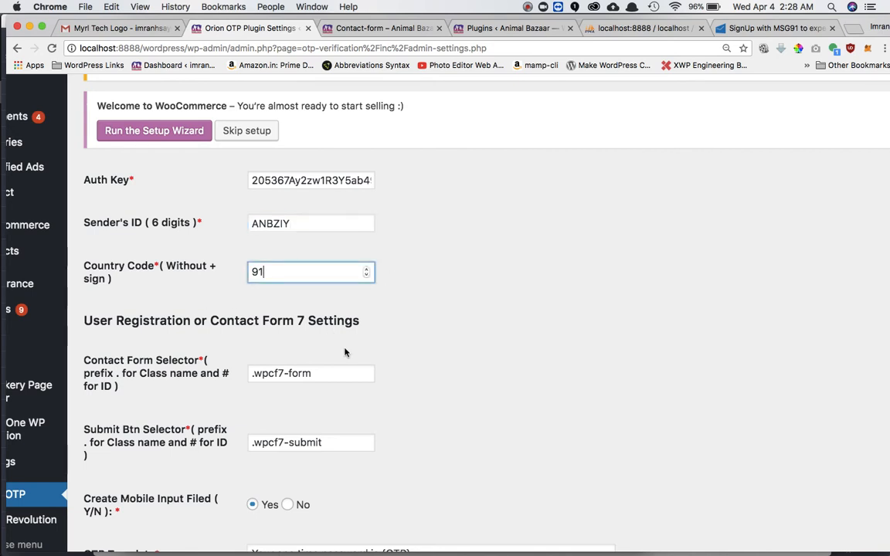
scroll(346, 363, "down", 1)
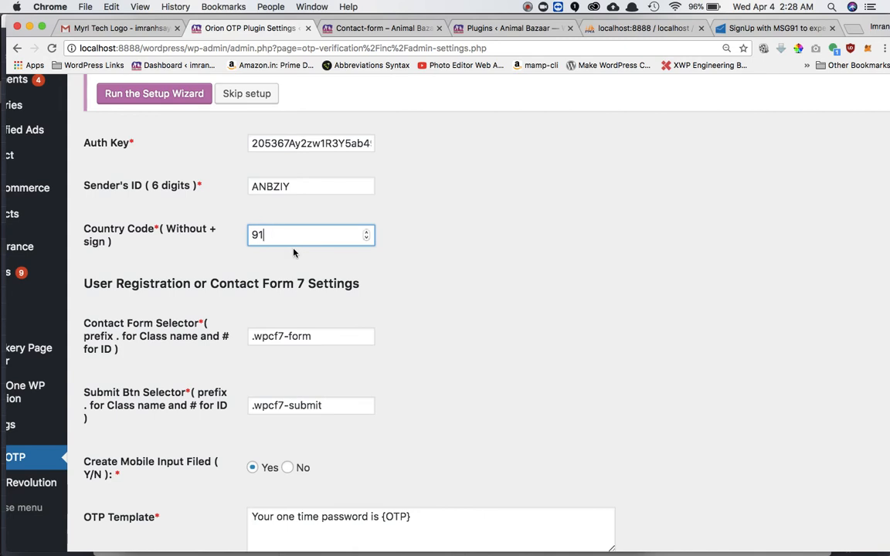
scroll(300, 323, "down", 1)
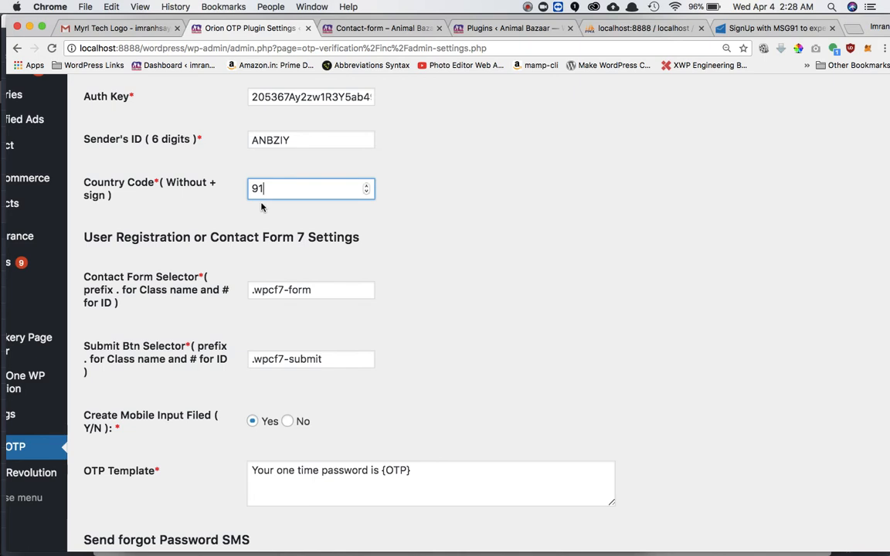
scroll(269, 259, "down", 2)
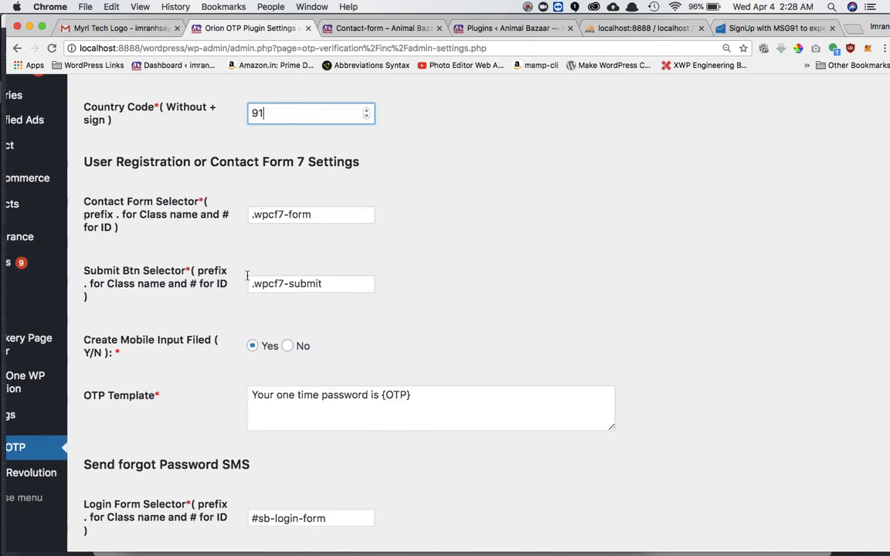
scroll(234, 148, "up", 1)
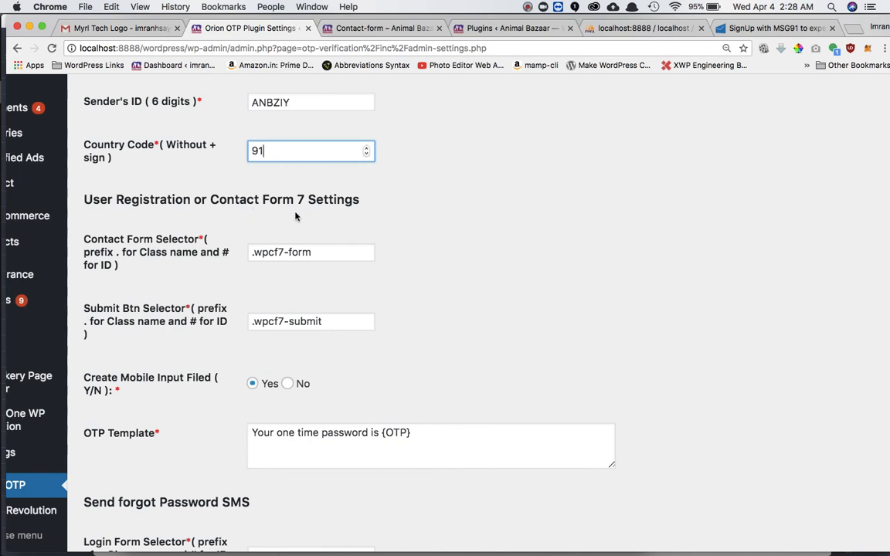
key("super+0")
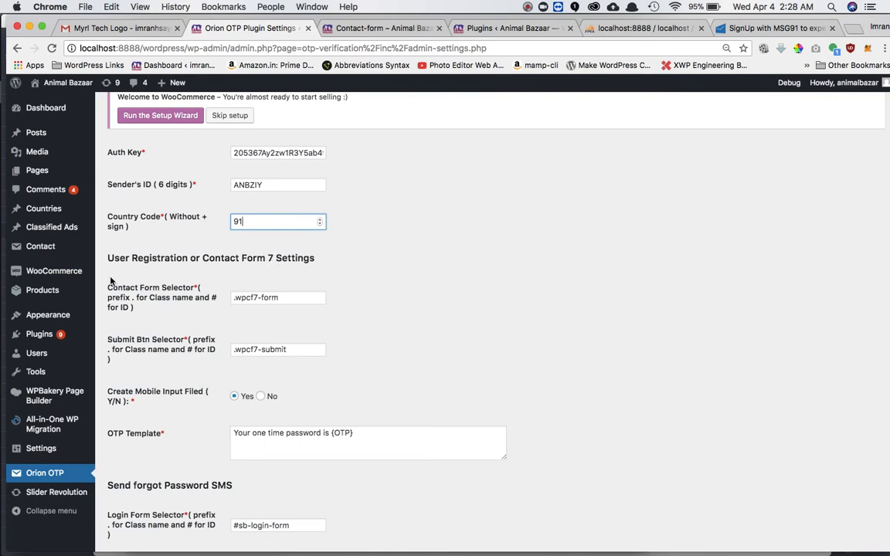
Step: Open Installed Plugins, search the page for 'contact form', and scroll to Contact Form 7
mouse_move(56, 334)
left_click(119, 337)
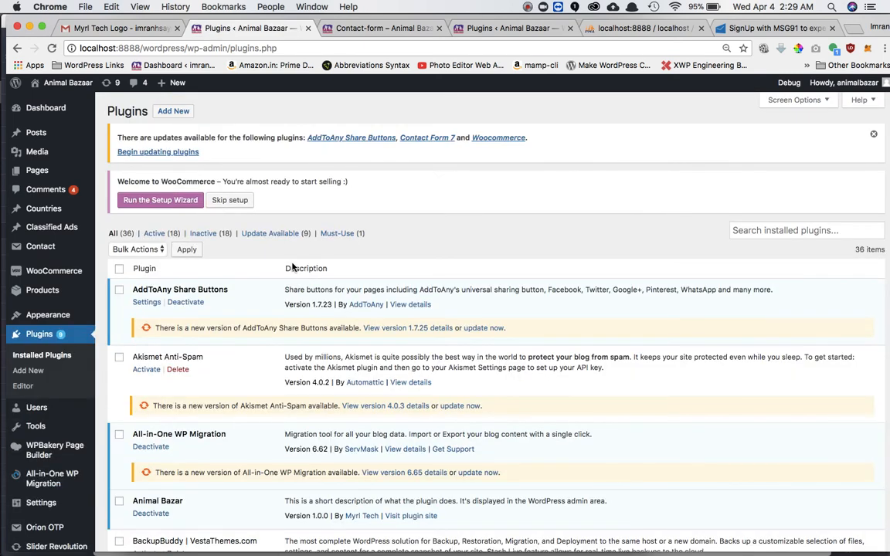
key("super+f")
type("contact")
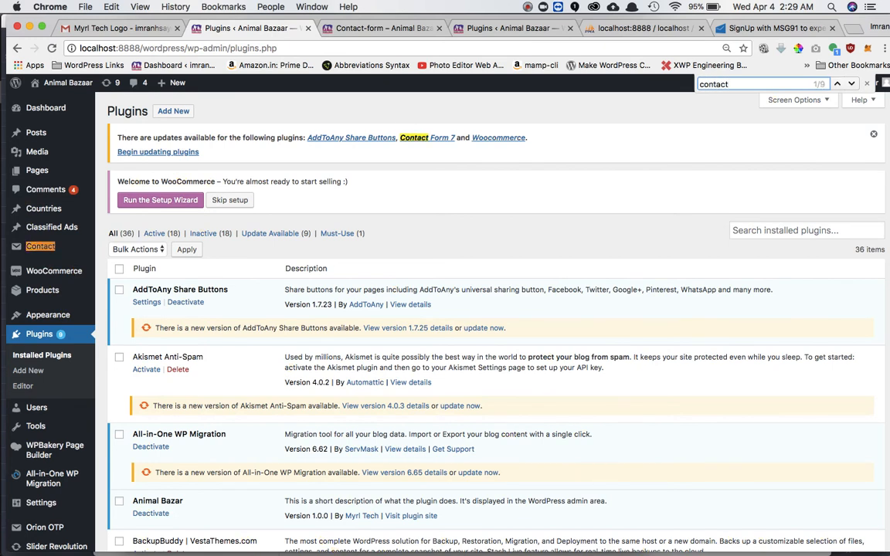
type(" forn")
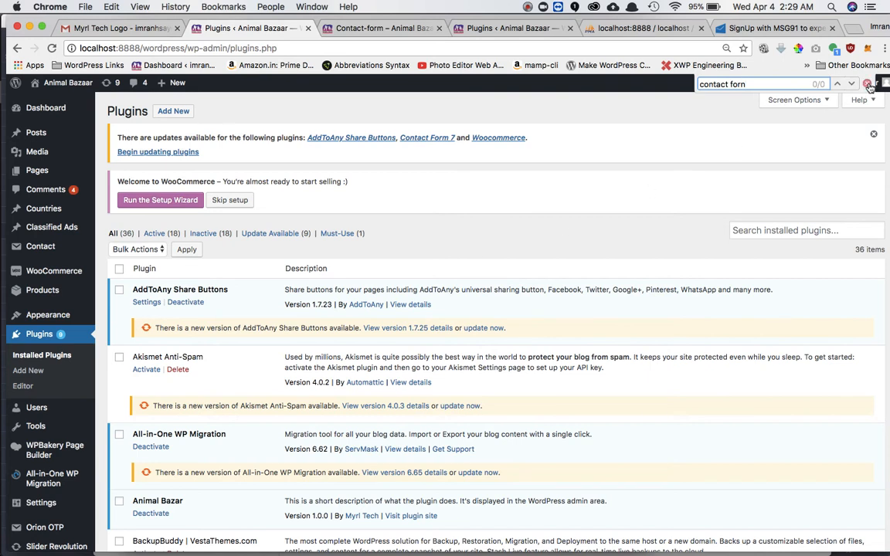
key("Escape")
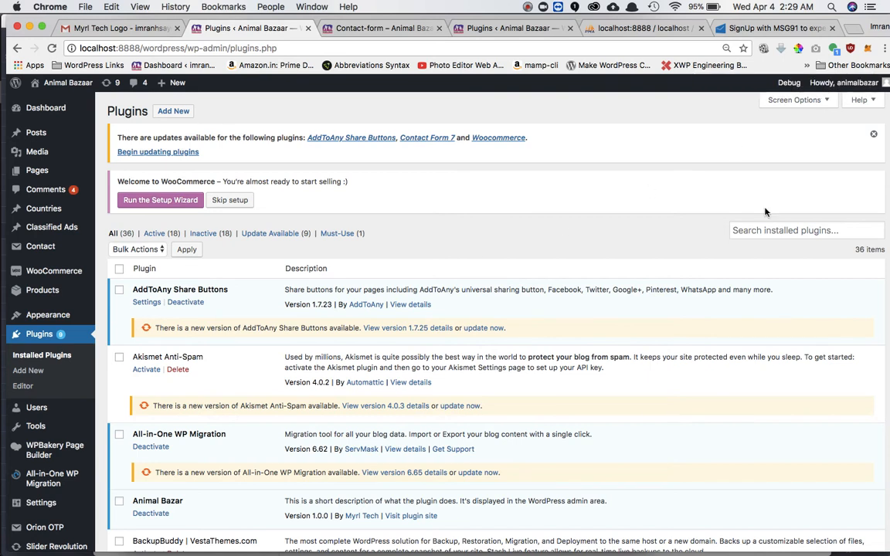
scroll(685, 288, "down", 10)
scroll(683, 288, "down", 10)
scroll(684, 288, "up", 3)
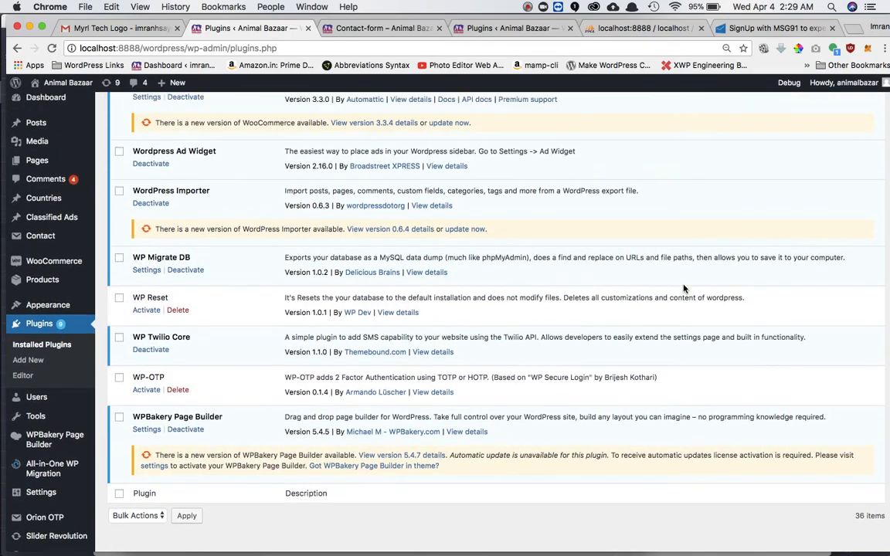
scroll(684, 288, "up", 6)
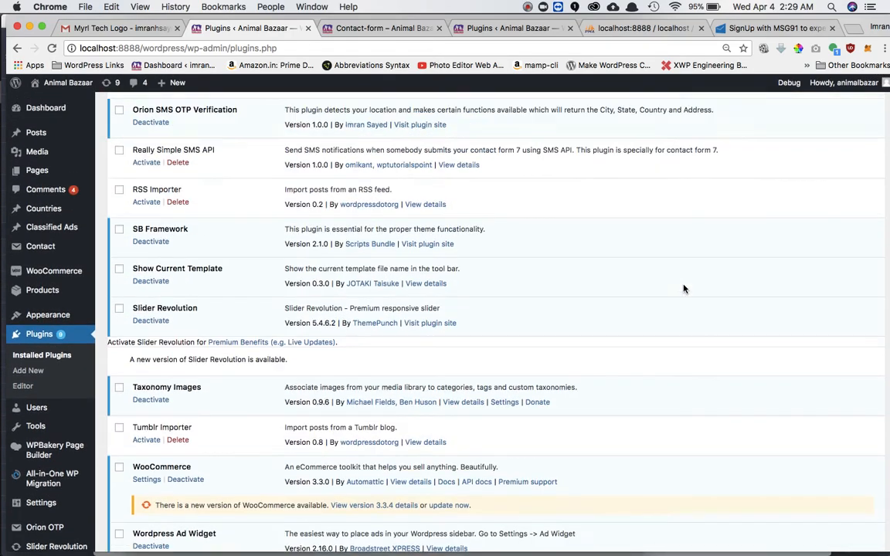
scroll(684, 289, "up", 6)
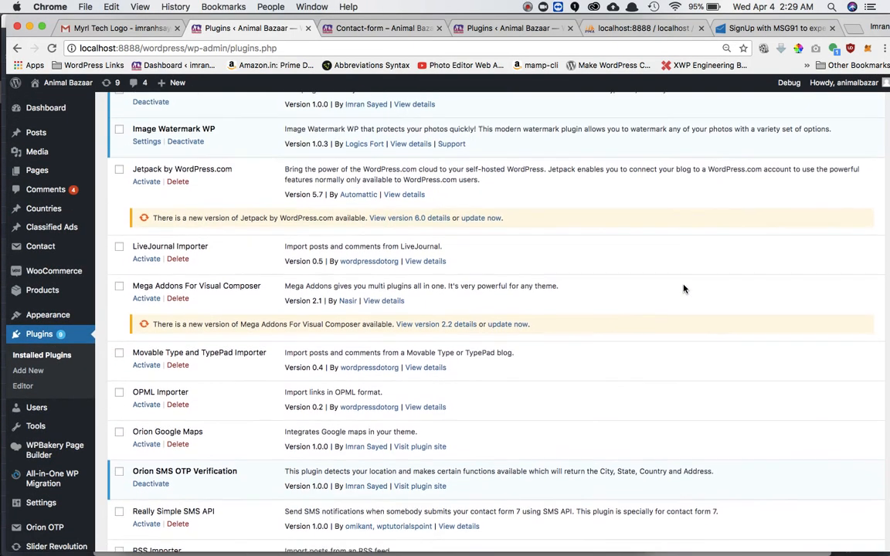
scroll(683, 288, "up", 2)
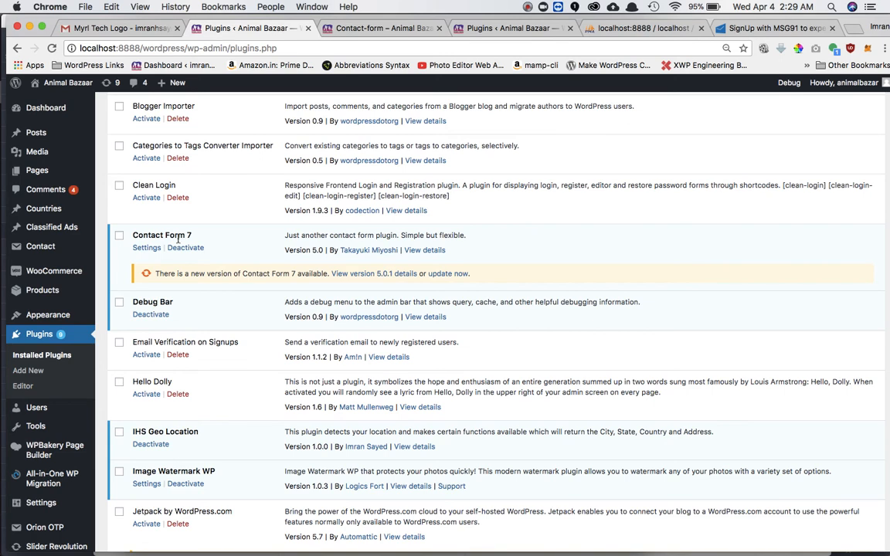
mouse_move(43, 246)
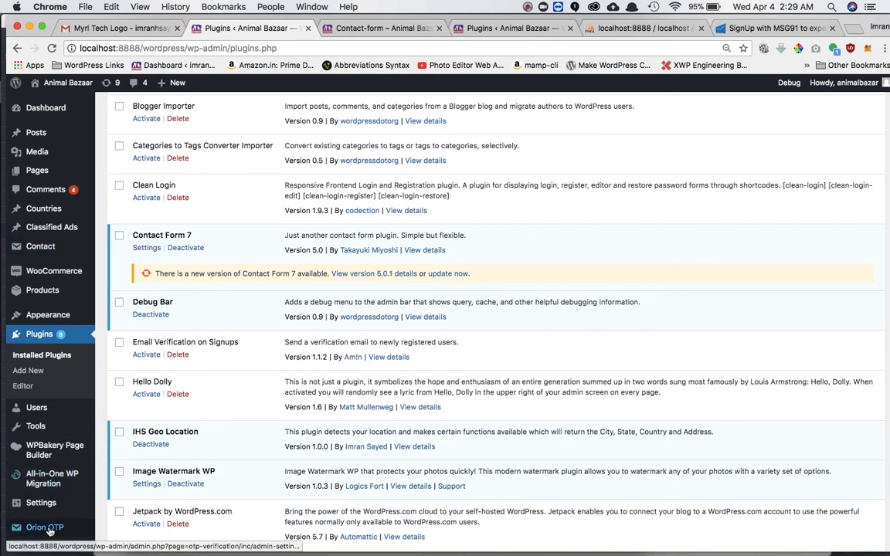
Step: Open the Contact Forms list and copy the first Contact form 1 row's full shortcode
left_click(61, 247)
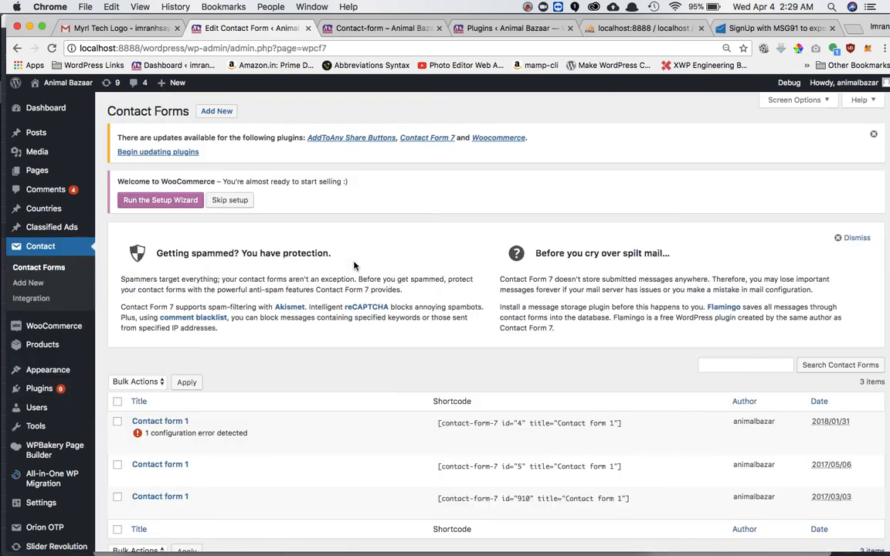
scroll(353, 266, "down", 2)
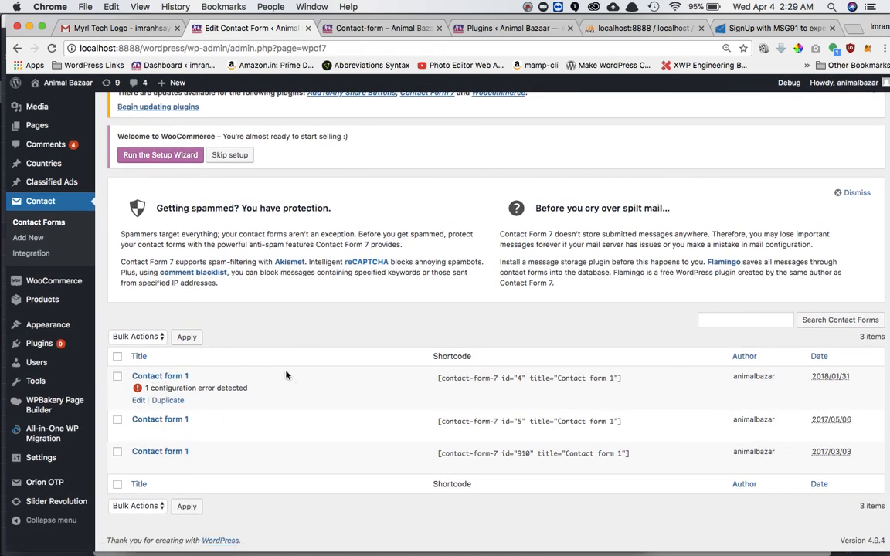
mouse_move(641, 378)
left_click_drag(438, 378, 623, 380)
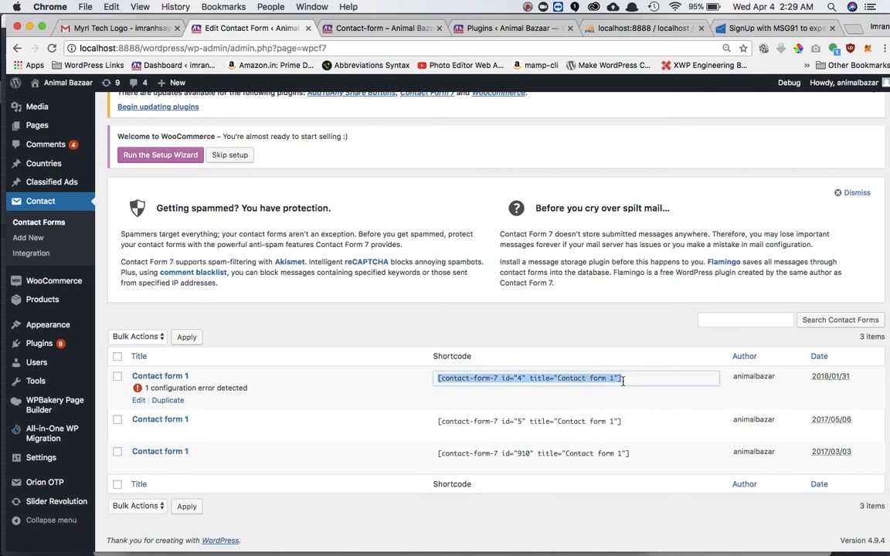
key("super+c")
mouse_move(52, 190)
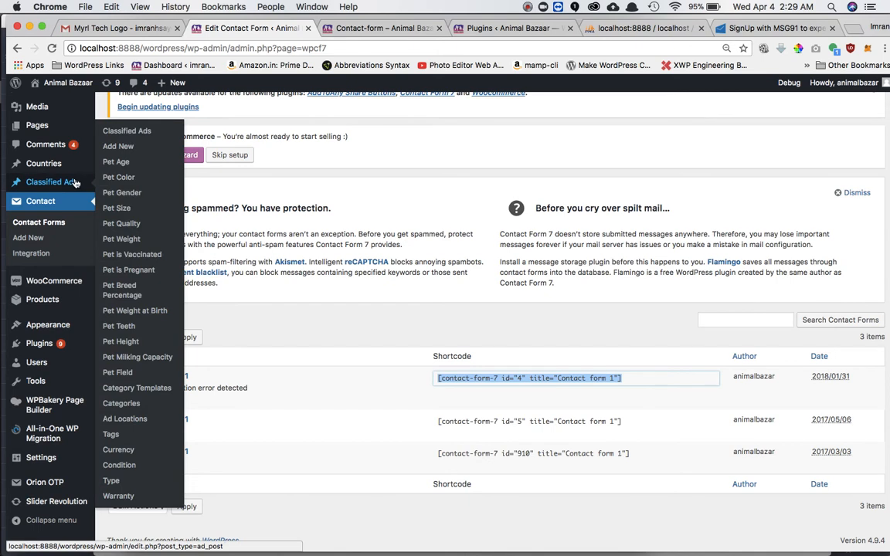
mouse_move(54, 161)
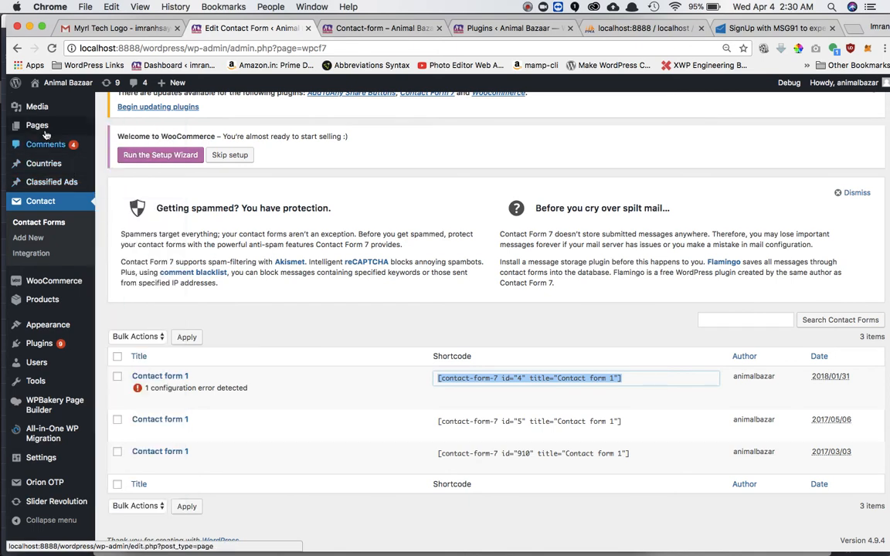
mouse_move(69, 123)
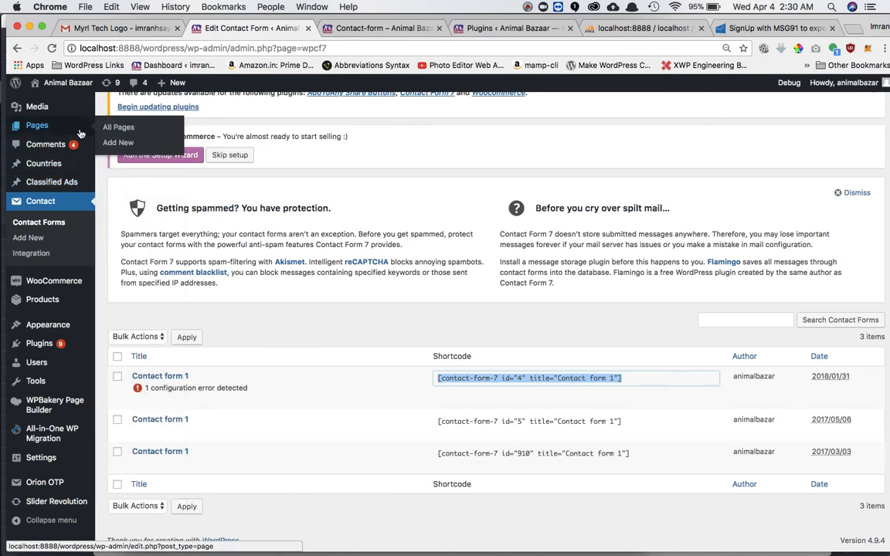
Step: Start a new page titled 'My Contact Form' and paste the Contact form 1 shortcode into its body
left_click(125, 143)
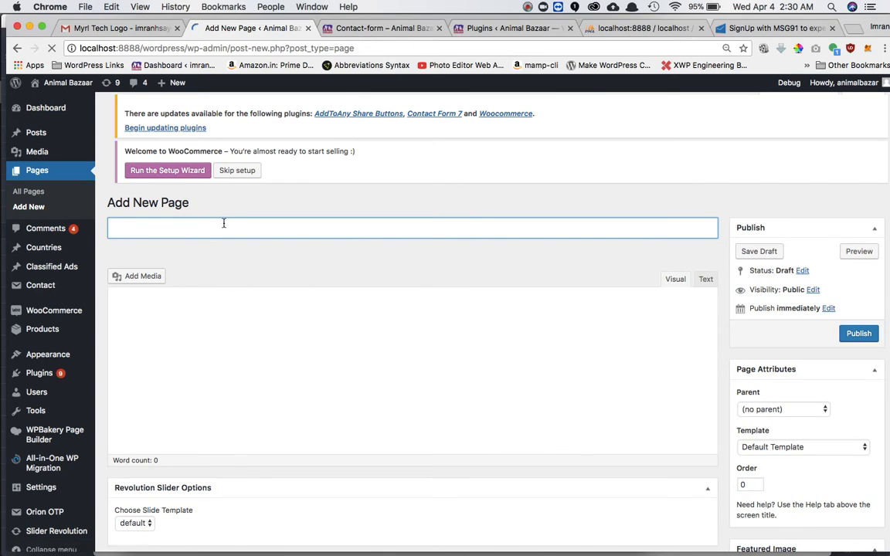
type("Z")
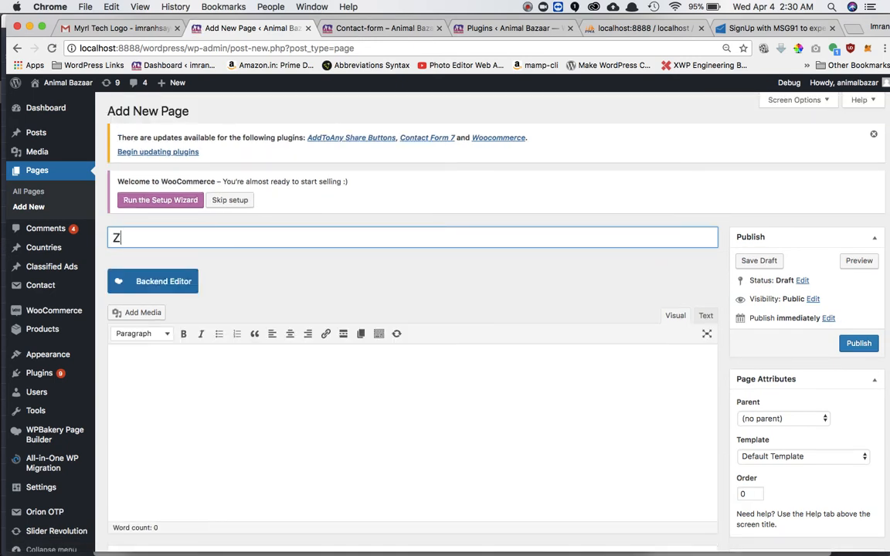
type("MY ")
type("y Co")
type("ntact ")
type("Forn")
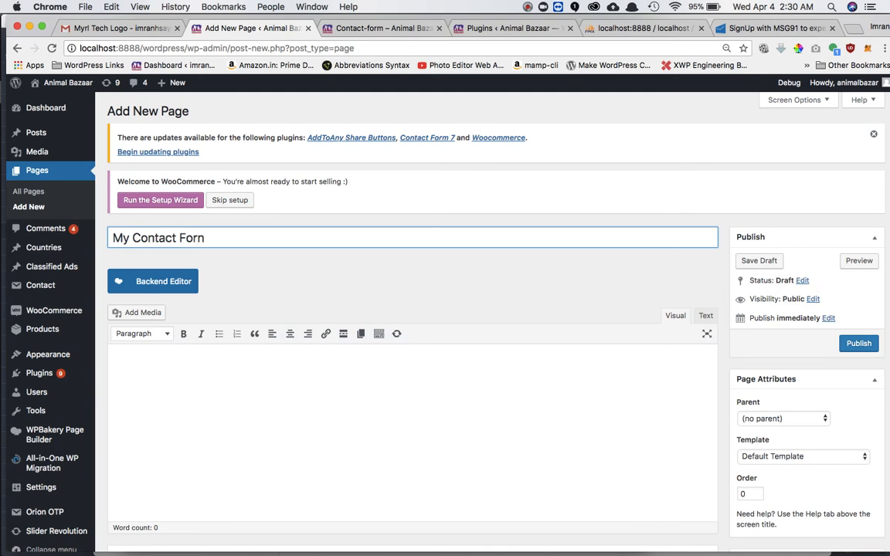
key("BackSpace")
type("m")
left_click(241, 414)
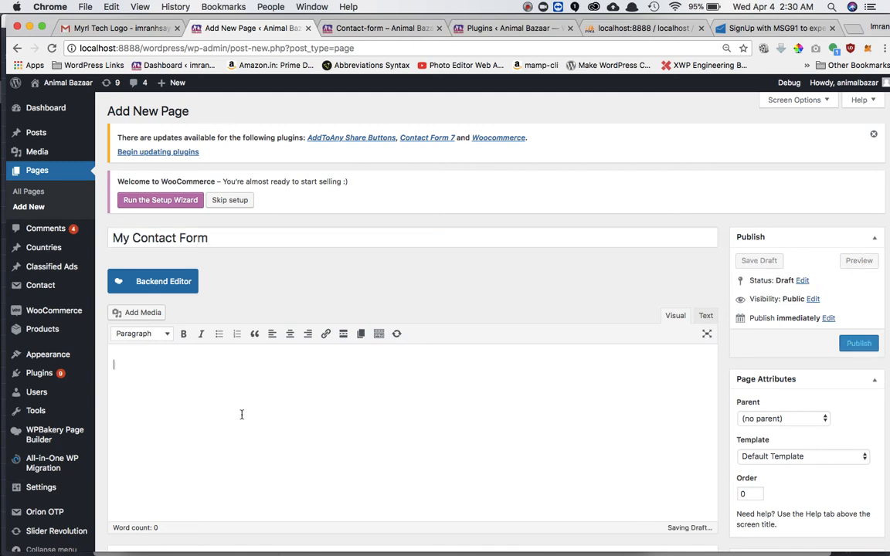
key("super+v")
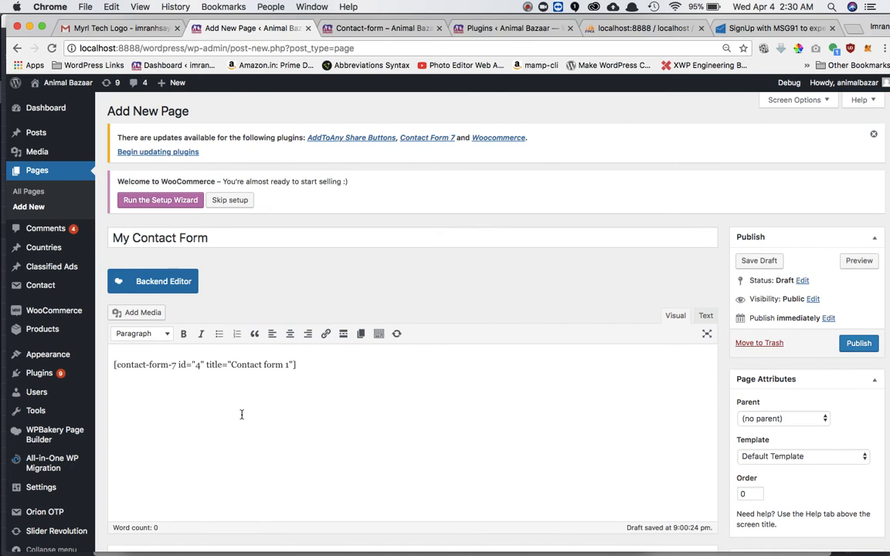
Step: Publish the new page and close the old Contact-form tab
left_click(850, 343)
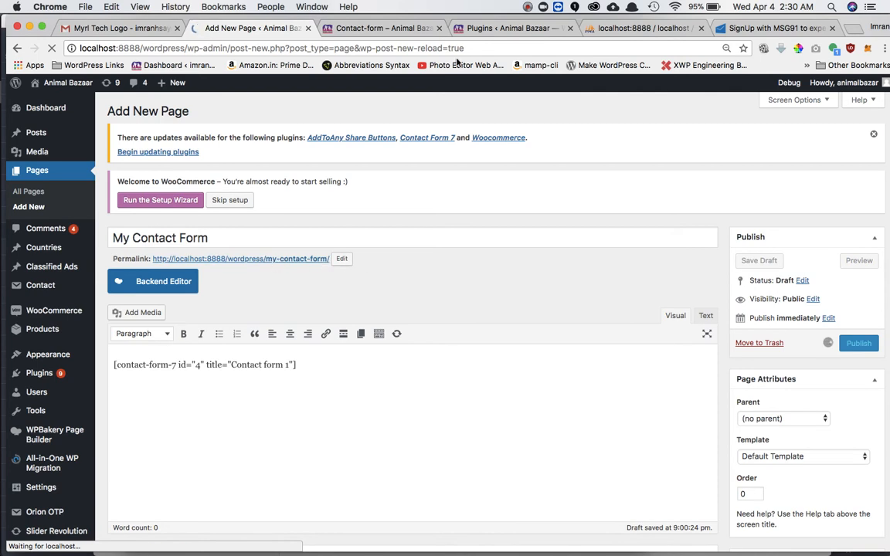
left_click(399, 28)
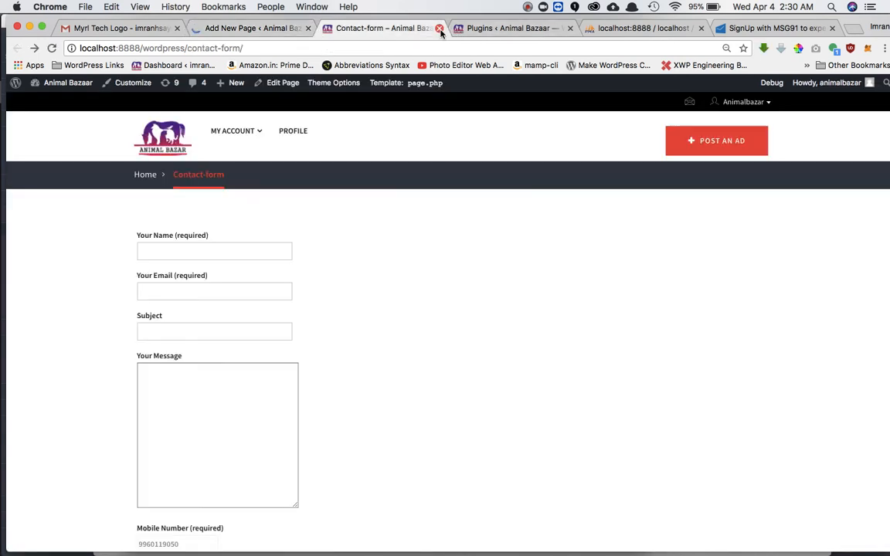
left_click(440, 29)
Step: Open the My Contact Form permalink in a new tab, check the form, and return to the editor
left_click(282, 29)
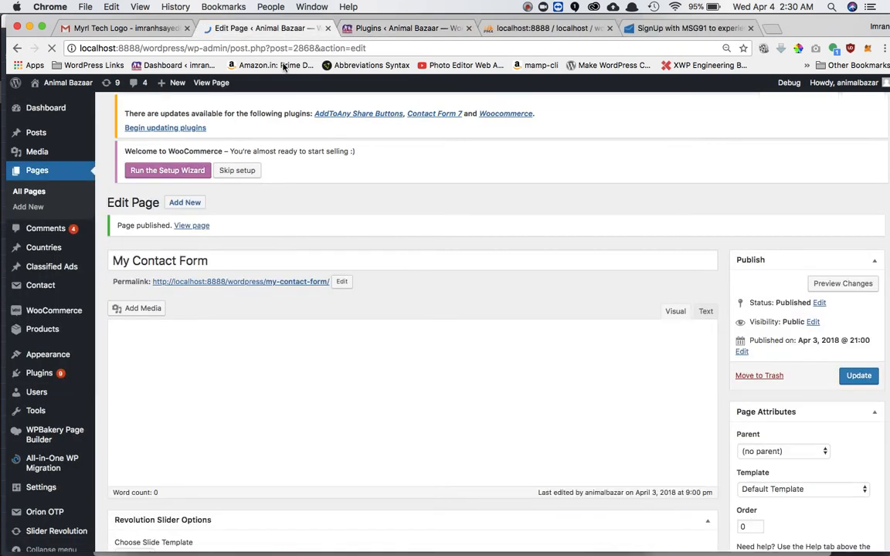
right_click(263, 291)
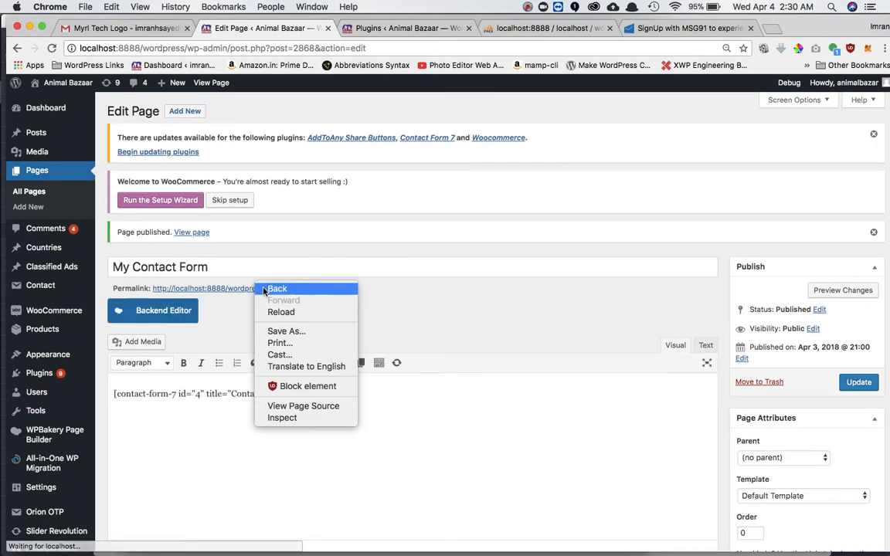
left_click(258, 300)
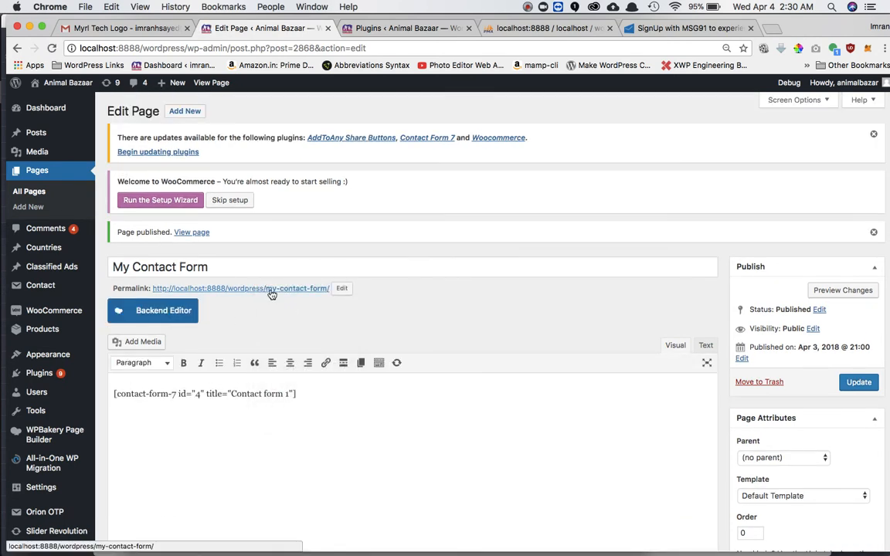
right_click(272, 291)
left_click(323, 296)
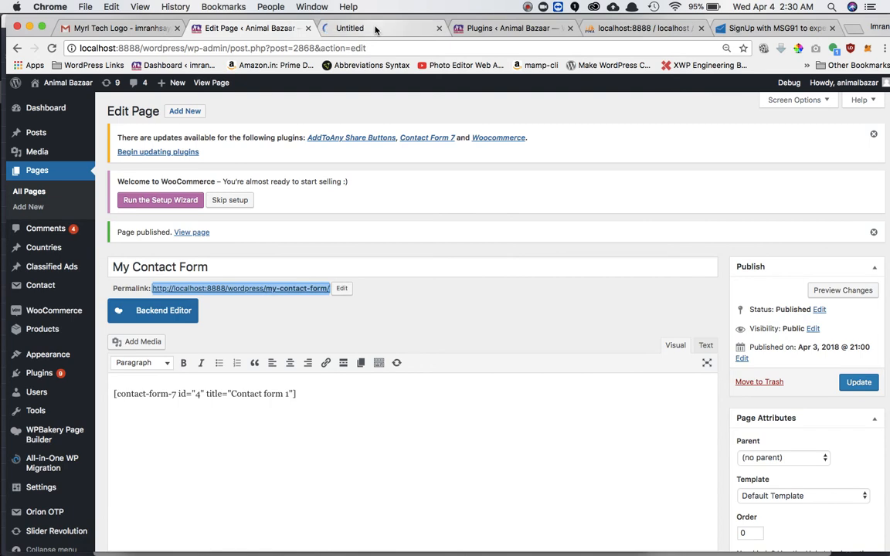
left_click(377, 28)
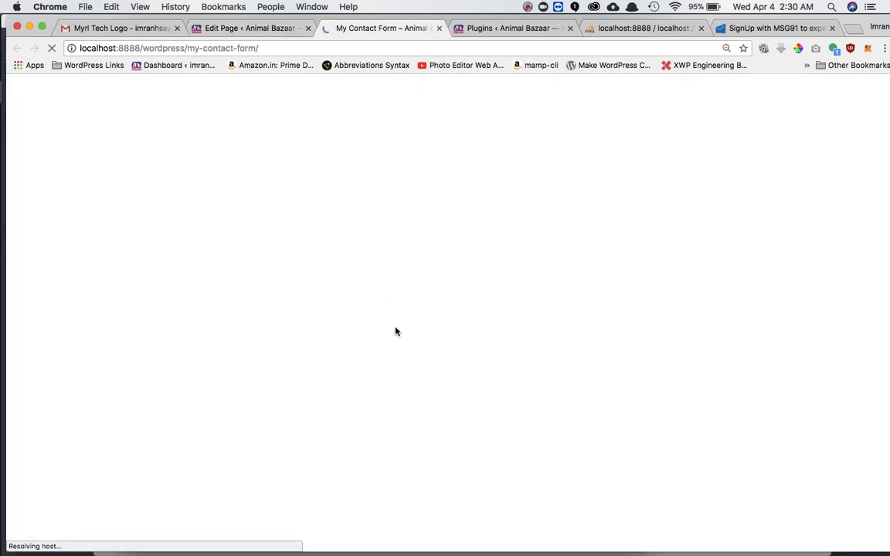
scroll(364, 325, "down", 3)
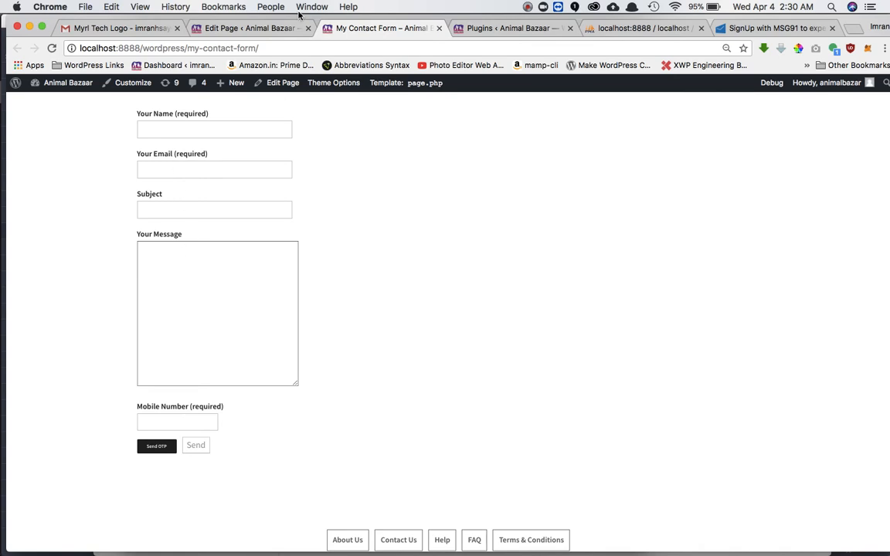
left_click(241, 33)
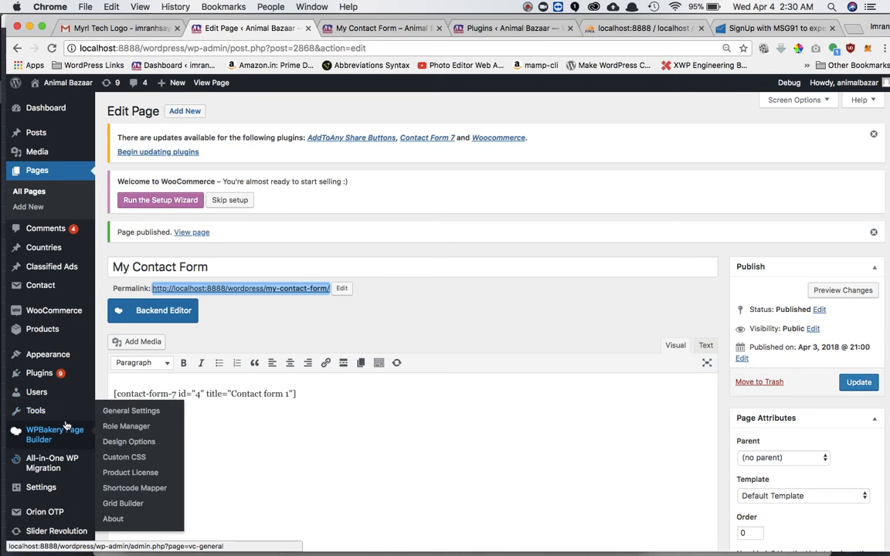
Step: Open the Orion OTP settings and glance at the Your Name field on the My Contact Form page
mouse_move(60, 389)
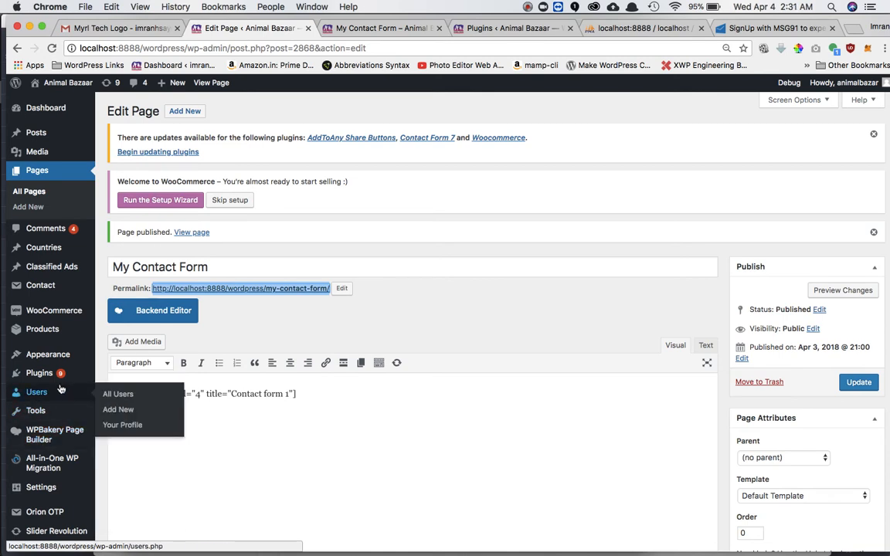
left_click(71, 514)
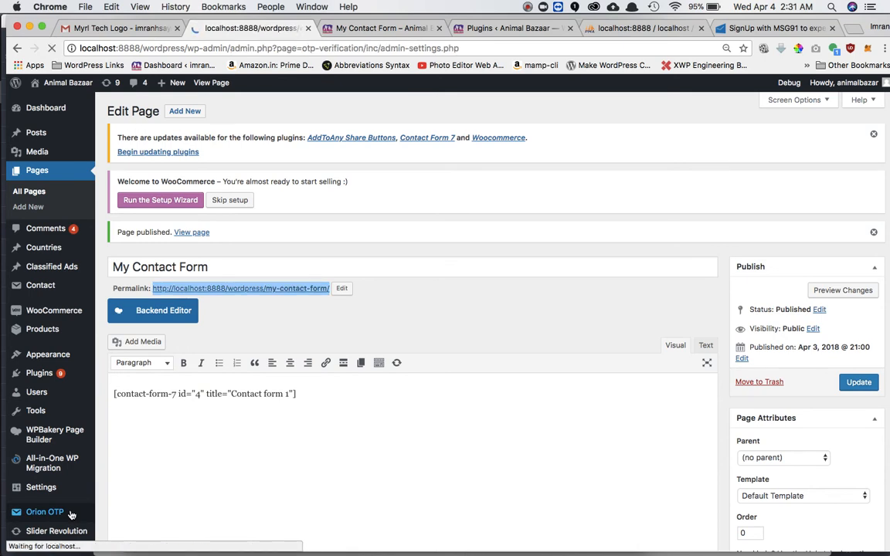
scroll(470, 381, "down", 3)
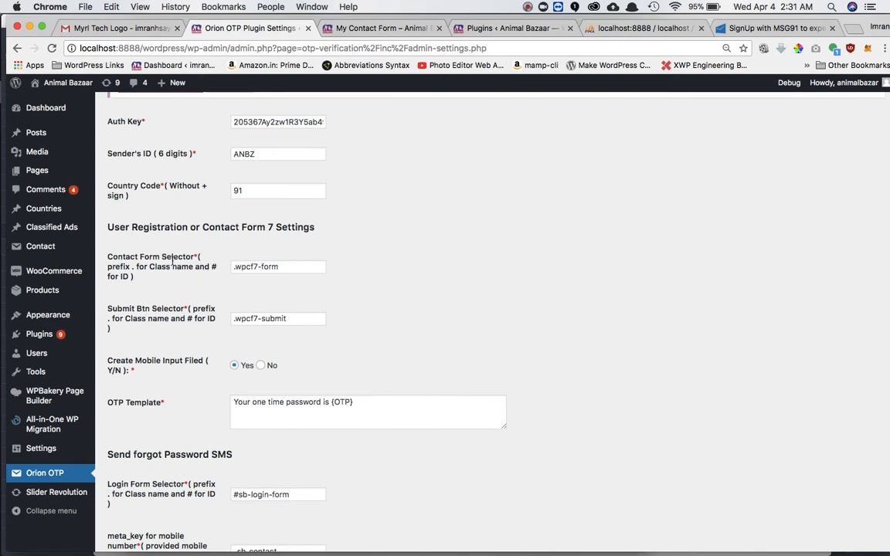
left_click(288, 266)
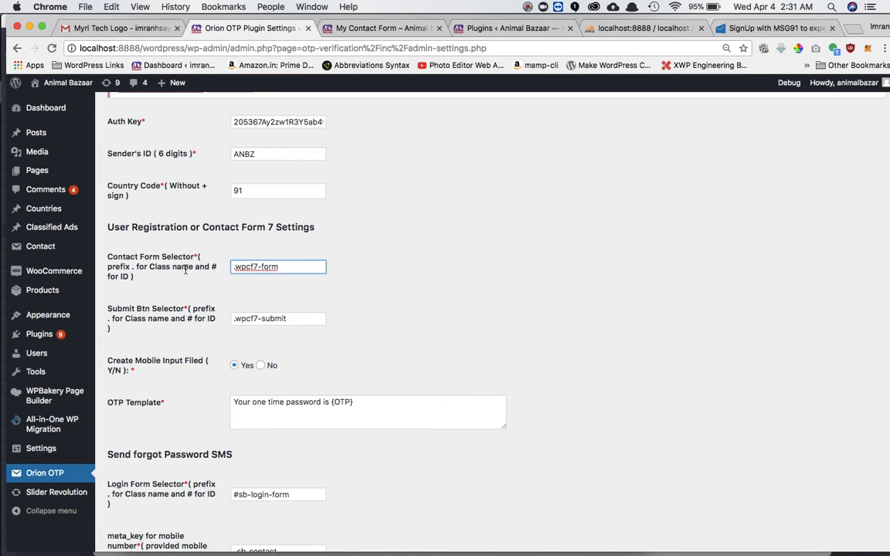
left_click(386, 28)
left_click(232, 127)
right_click(232, 126)
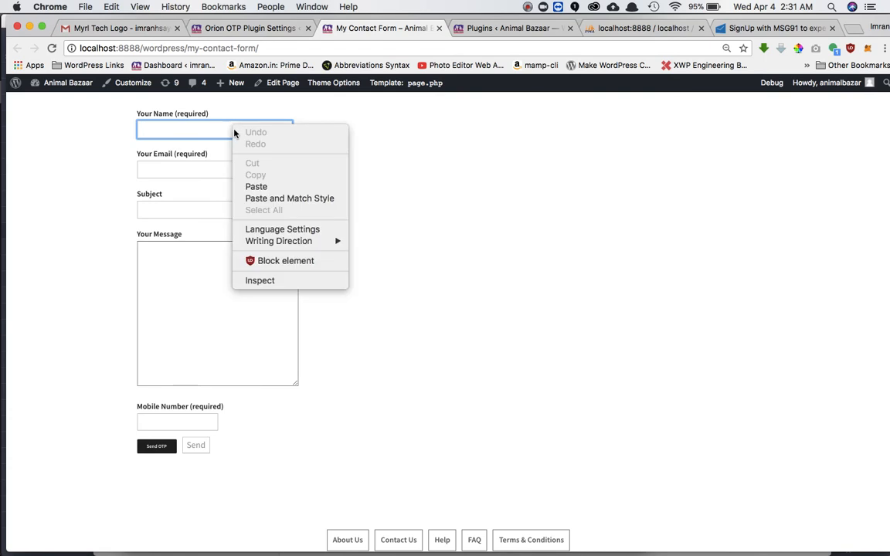
left_click(240, 24)
left_click(239, 24)
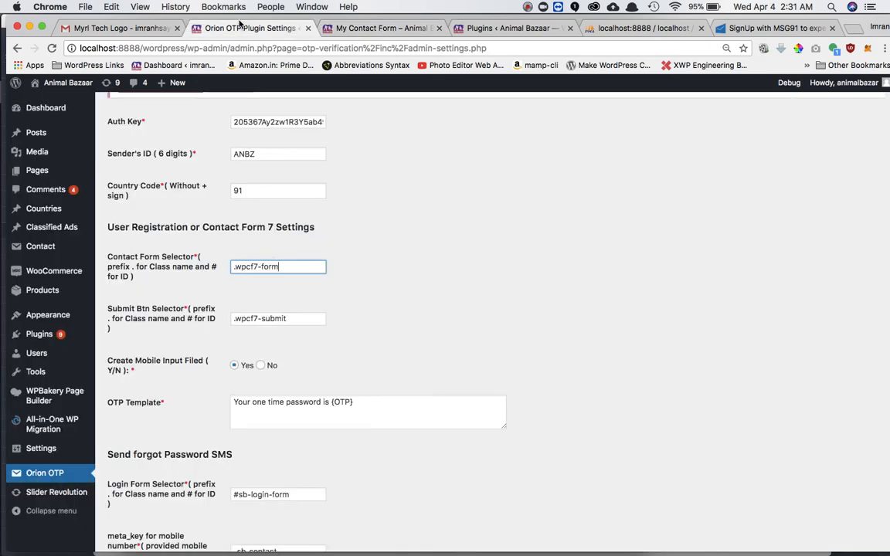
Step: Clear both selector fields, paste the longer OTP Template message, and save the settings
triple_click(281, 267)
key("BackSpace")
triple_click(295, 318)
key("BackSpace")
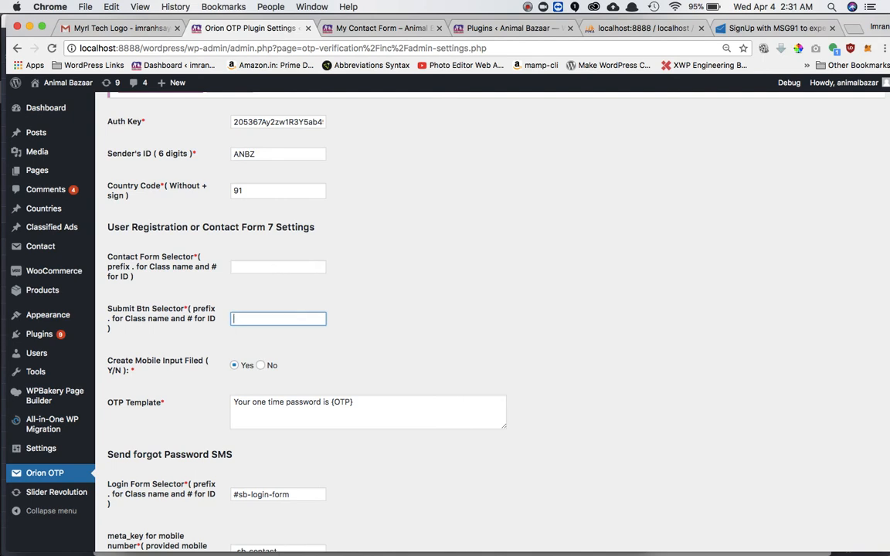
triple_click(369, 405)
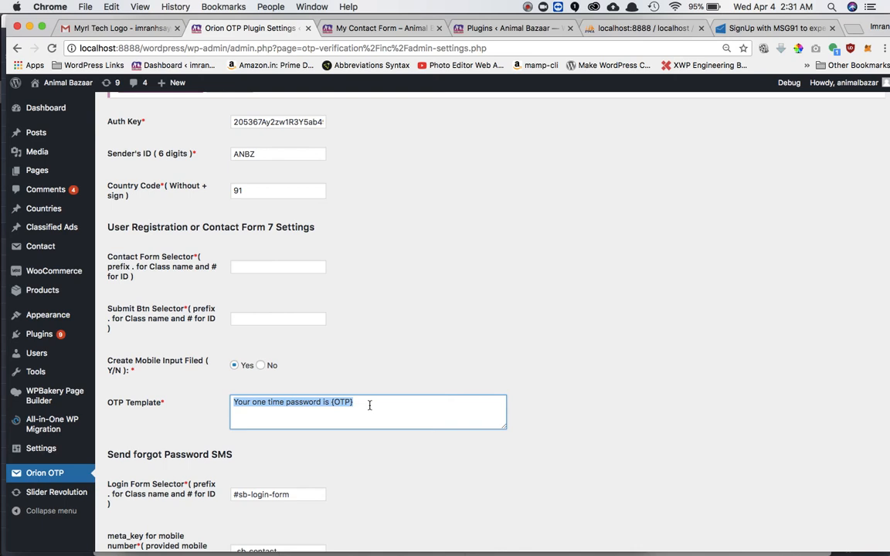
key("cmd+v")
scroll(387, 407, "down", 5)
left_click(168, 494)
scroll(347, 413, "up", 5)
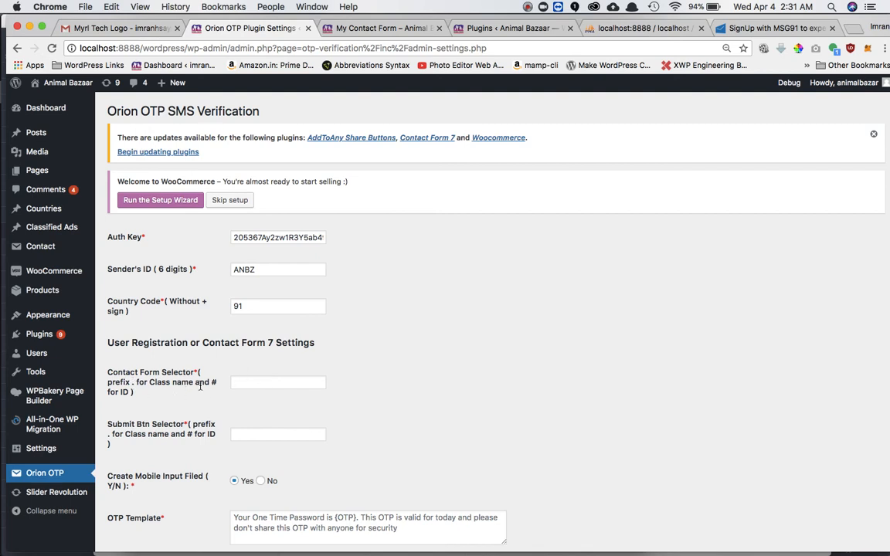
Step: Inspect the My Contact Form's form element in DevTools and open it as editable HTML
left_click(246, 386)
left_click(368, 35)
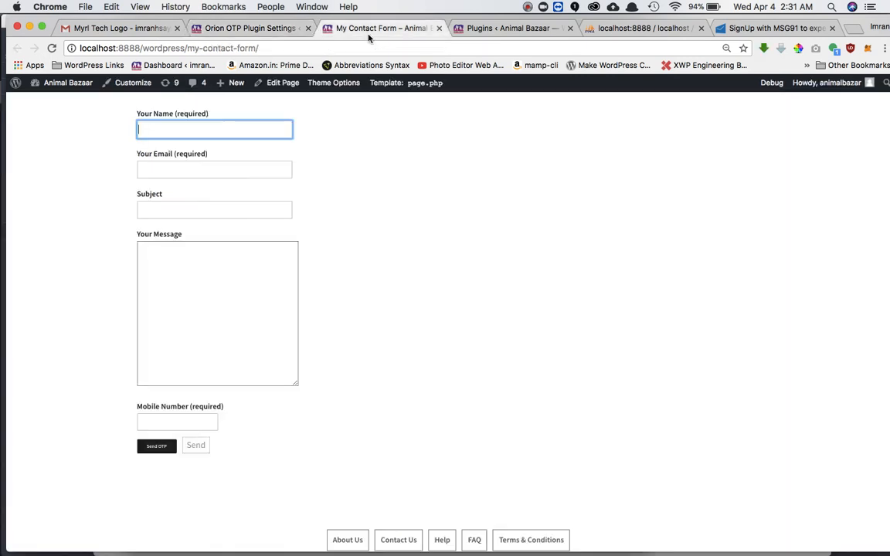
right_click(231, 124)
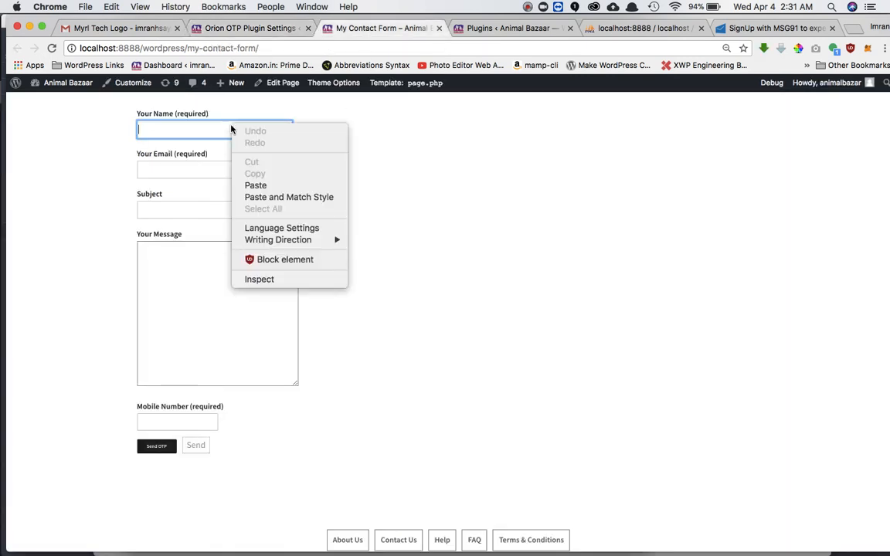
left_click(282, 278)
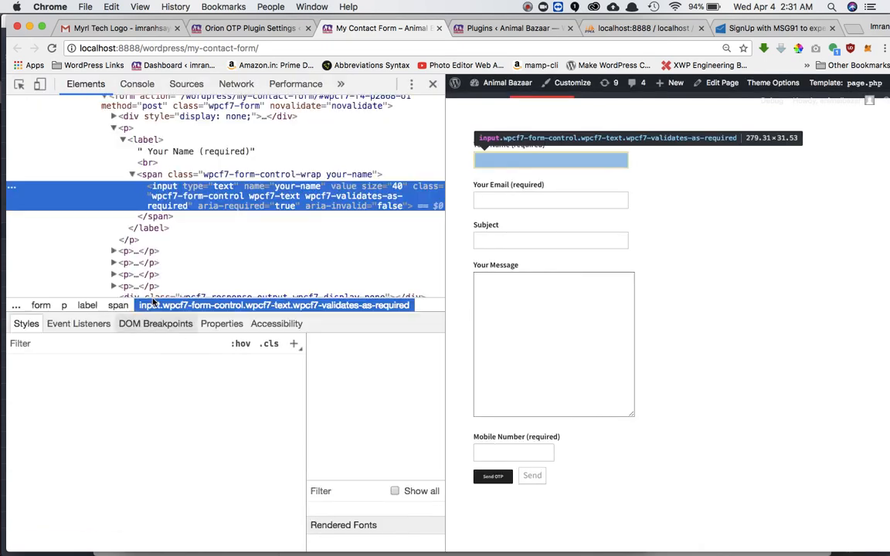
scroll(200, 190, "up", 1)
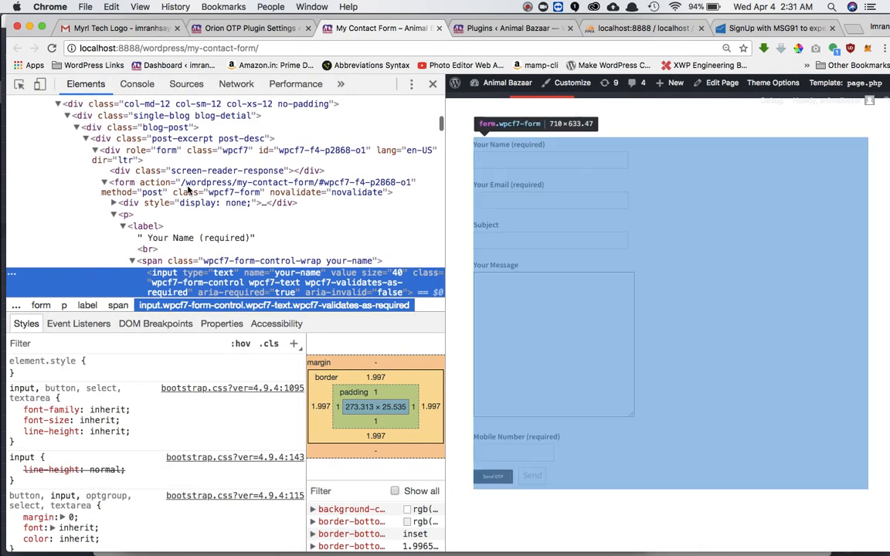
left_click(127, 186)
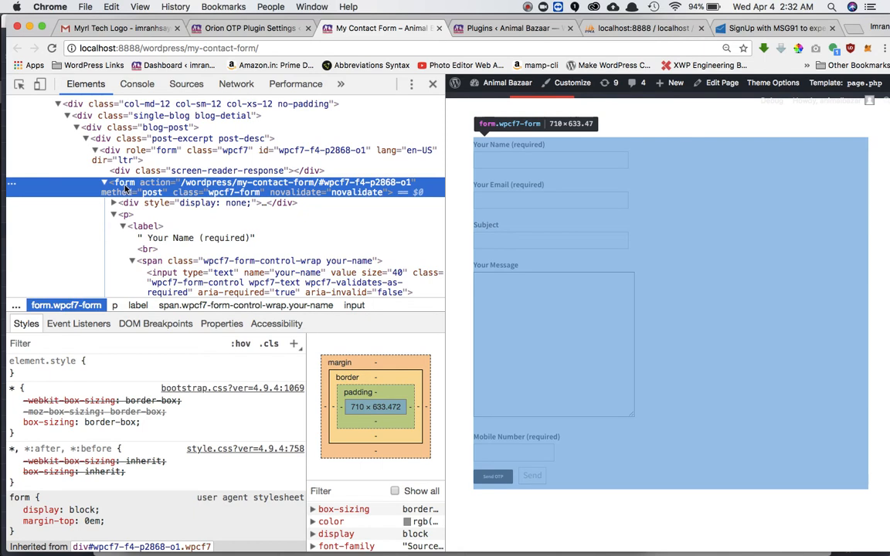
right_click(219, 189)
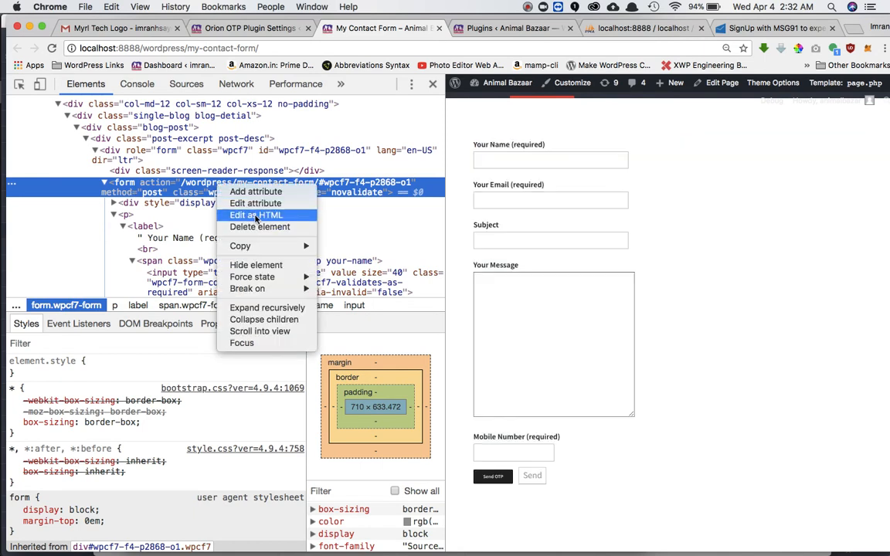
left_click(222, 196)
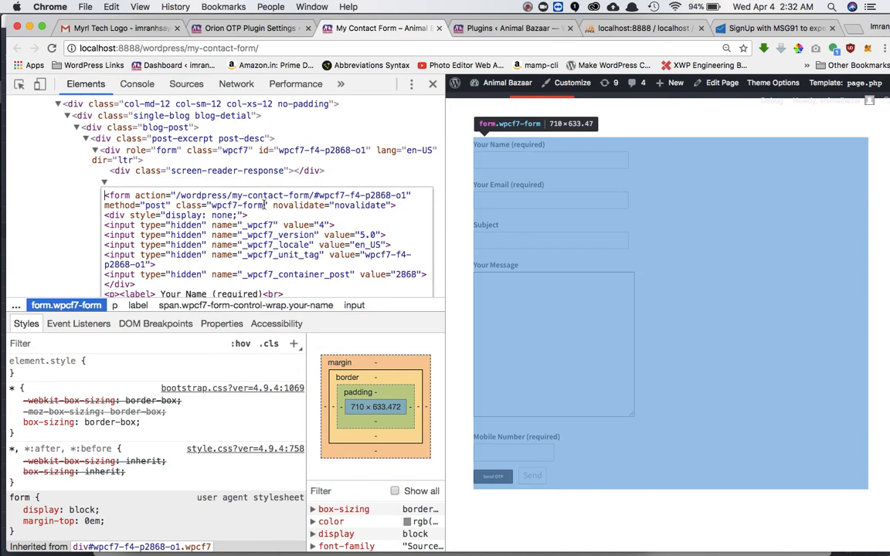
Step: Select the form's class wpcf7-form, reload the page, and return to the Contact Form Selector field
left_click_drag(265, 205, 211, 205)
key("super+c")
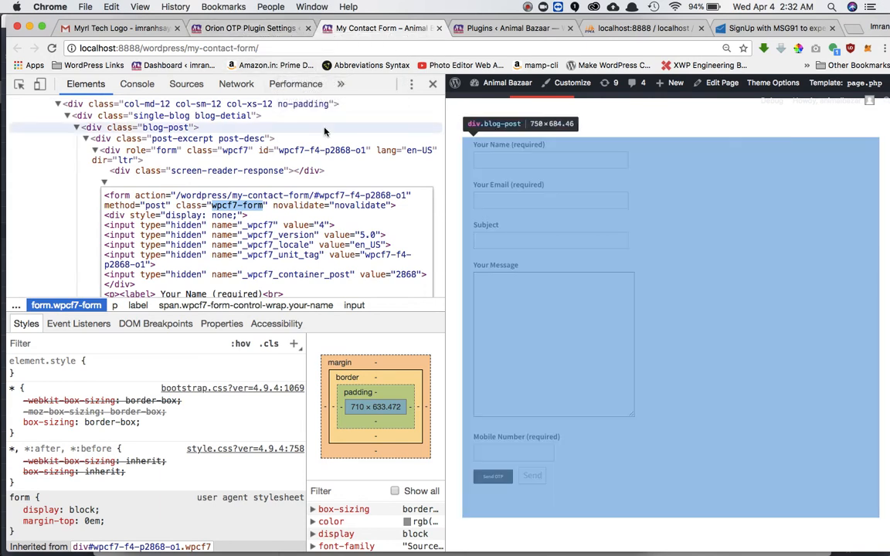
key("super+r")
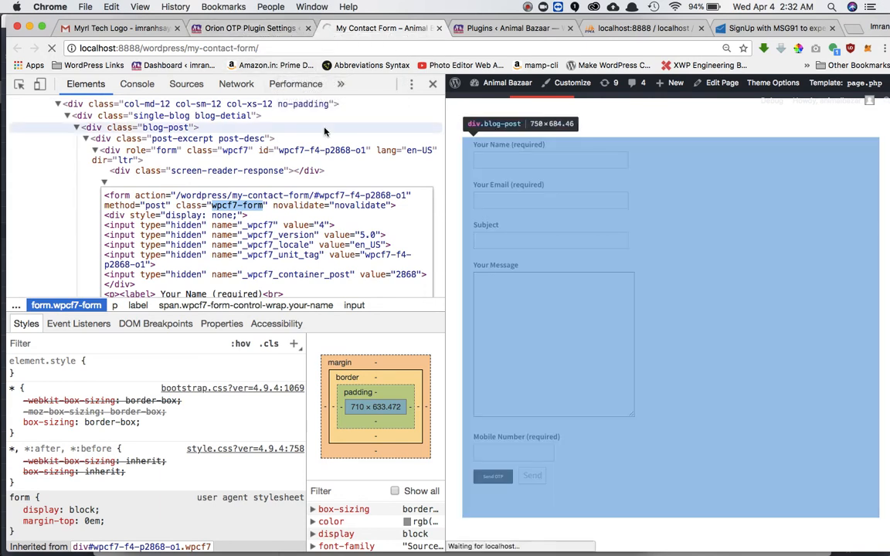
left_click(241, 28)
left_click(265, 380)
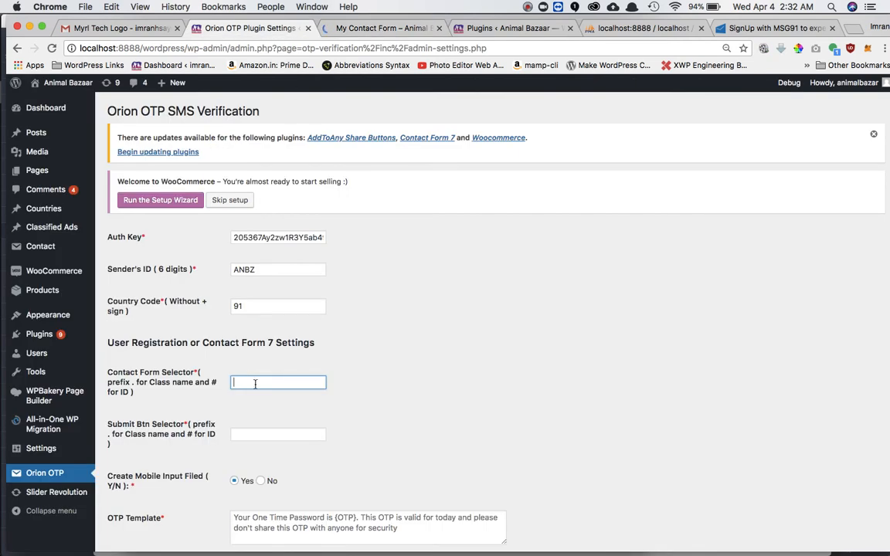
Step: Enter .wpcf7-form as the Contact Form Selector
type(".")
key("super+v")
type("#")
key("BackSpace")
type(".")
left_click(421, 368)
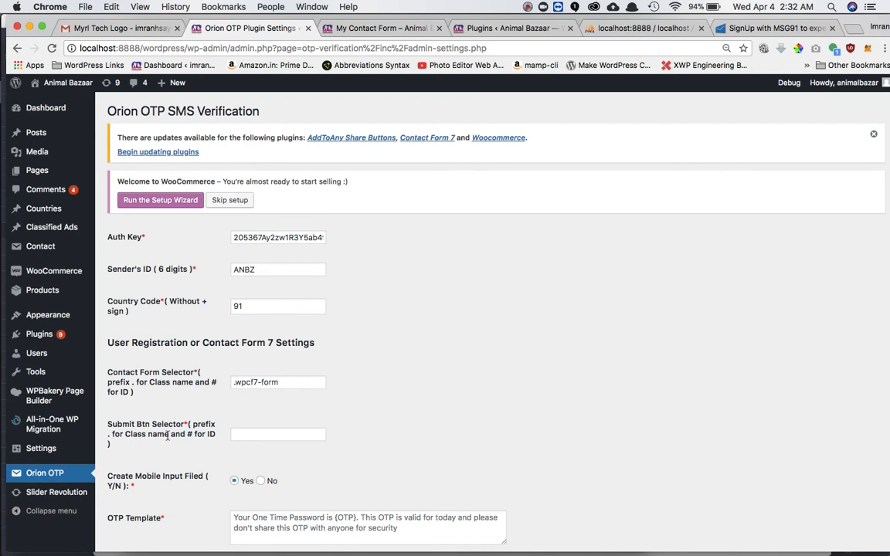
Step: Inspect the Send OTP button's code on the contact form page
left_click(357, 23)
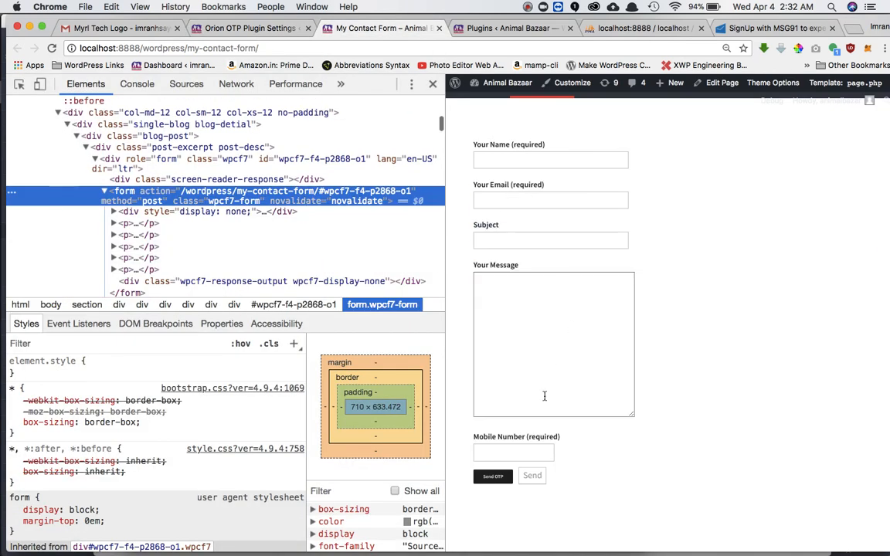
right_click(497, 482)
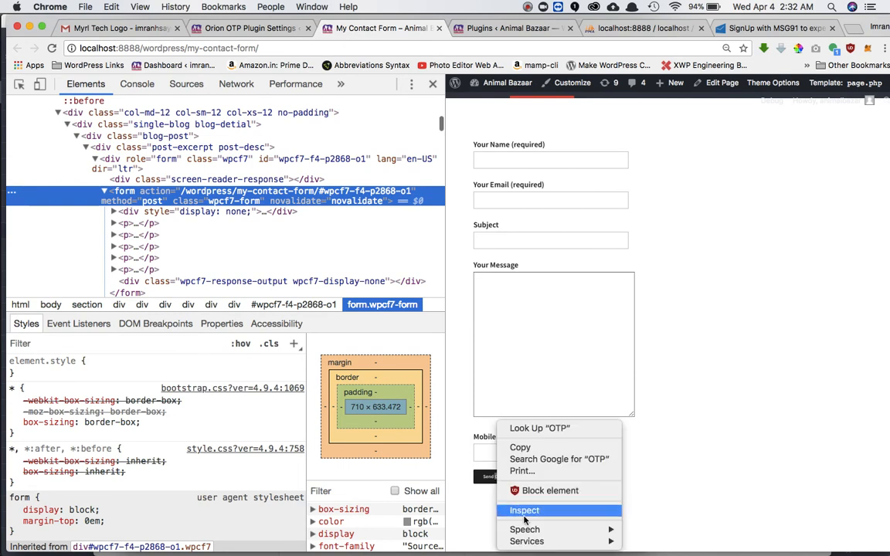
left_click(526, 511)
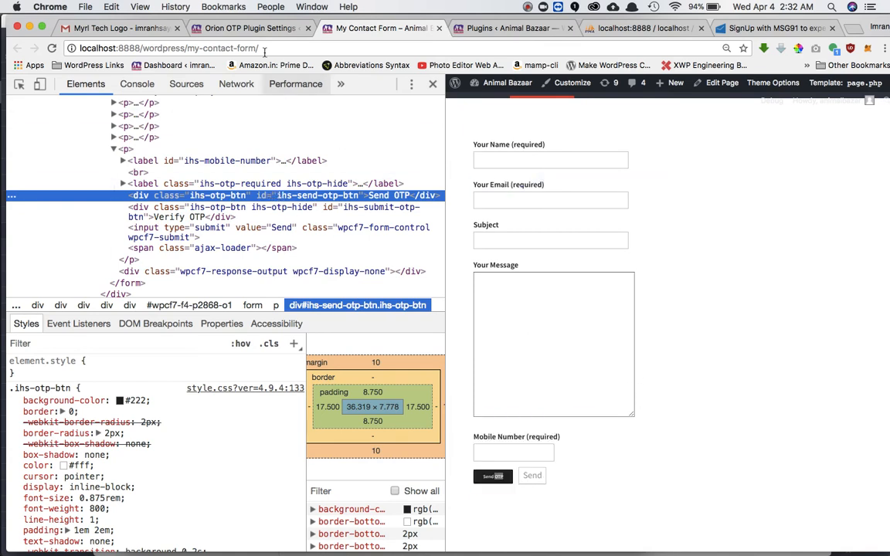
Step: Set Create Mobile Input to No and save the Orion OTP settings
left_click(243, 27)
scroll(285, 395, "down", 2)
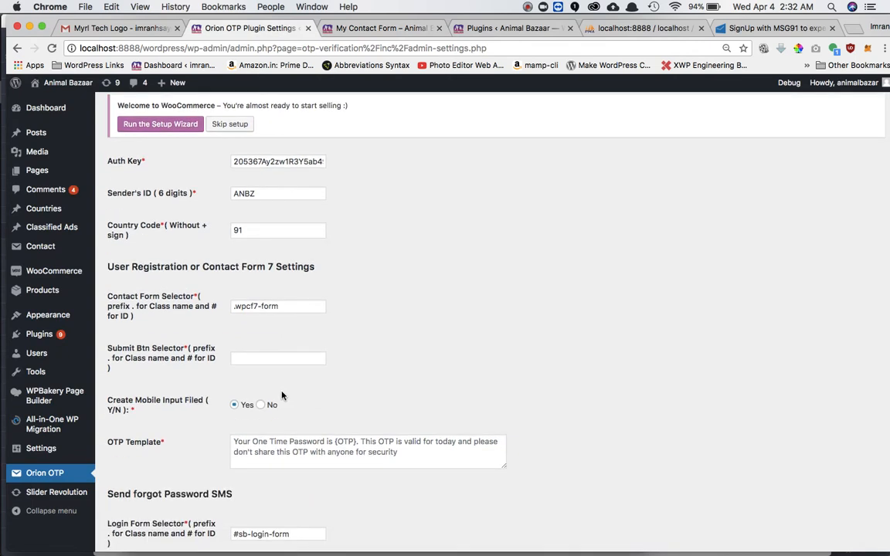
left_click(260, 405)
scroll(309, 433, "down", 2)
scroll(258, 453, "down", 5)
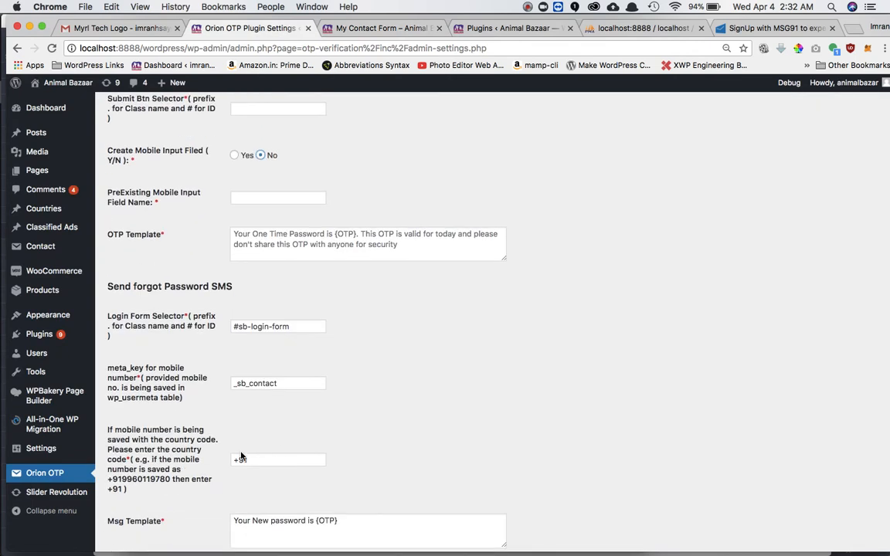
scroll(201, 476, "down", 3)
left_click(139, 494)
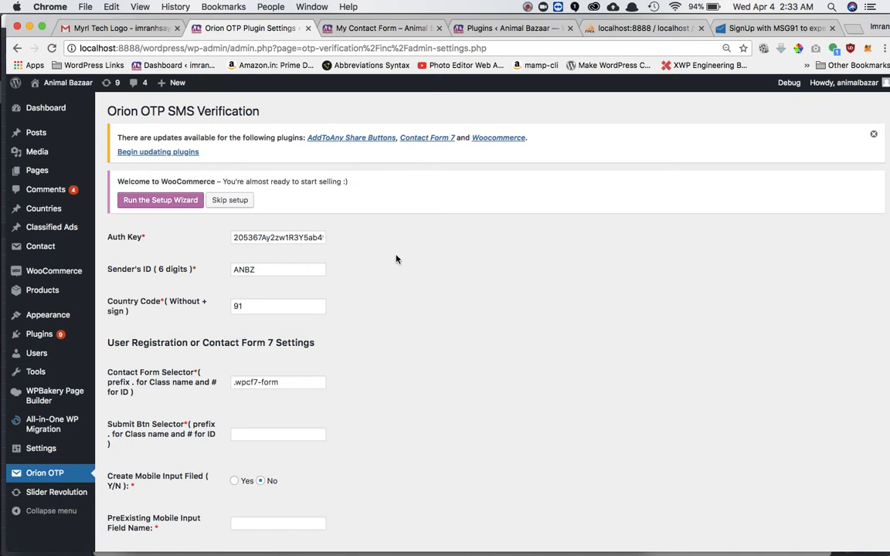
left_click(355, 29)
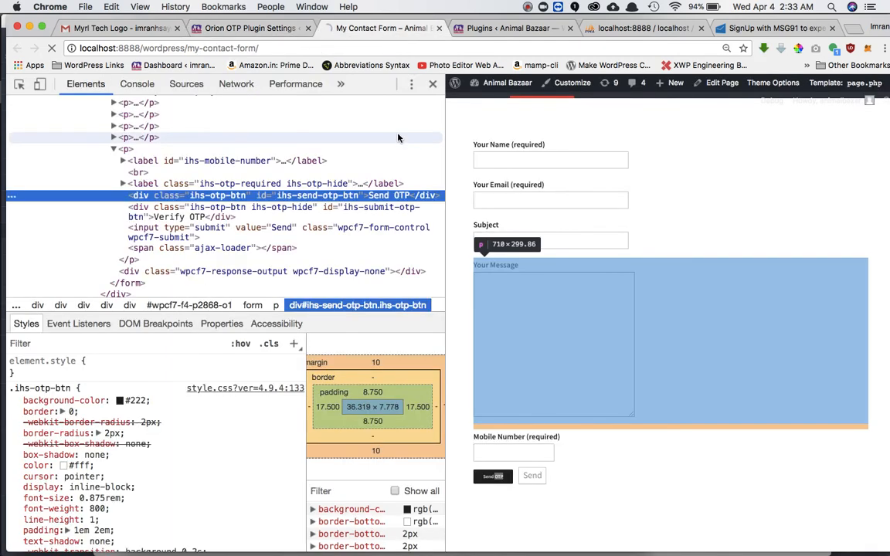
Step: Reload the contact form, inspect its Send button, and select the class wpcf7-submit
key("super+r")
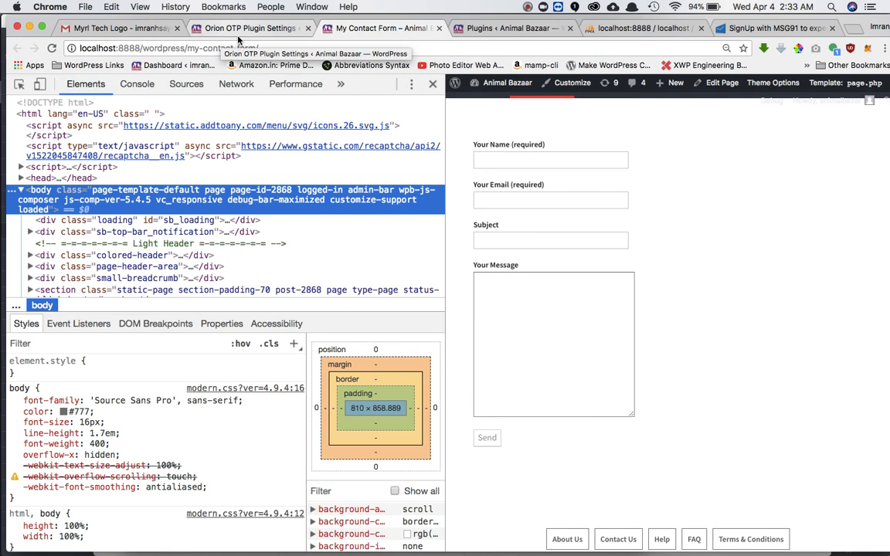
left_click(214, 30)
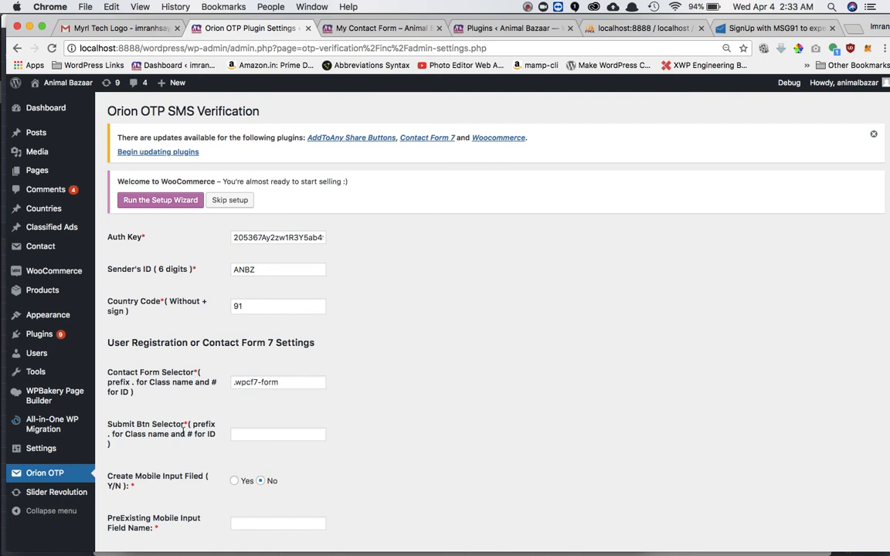
left_click(340, 26)
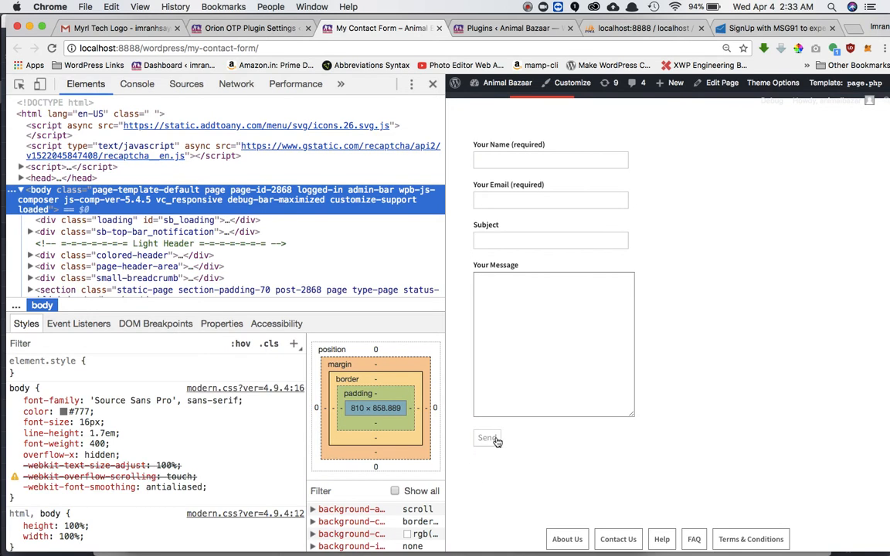
right_click(496, 441)
left_click(520, 528)
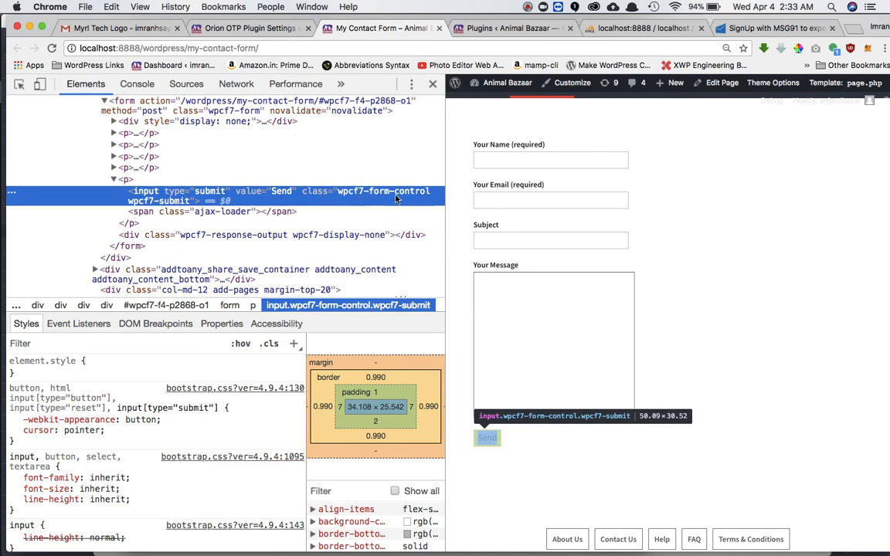
double_click(165, 201)
left_click_drag(162, 207, 131, 207)
key("super+c")
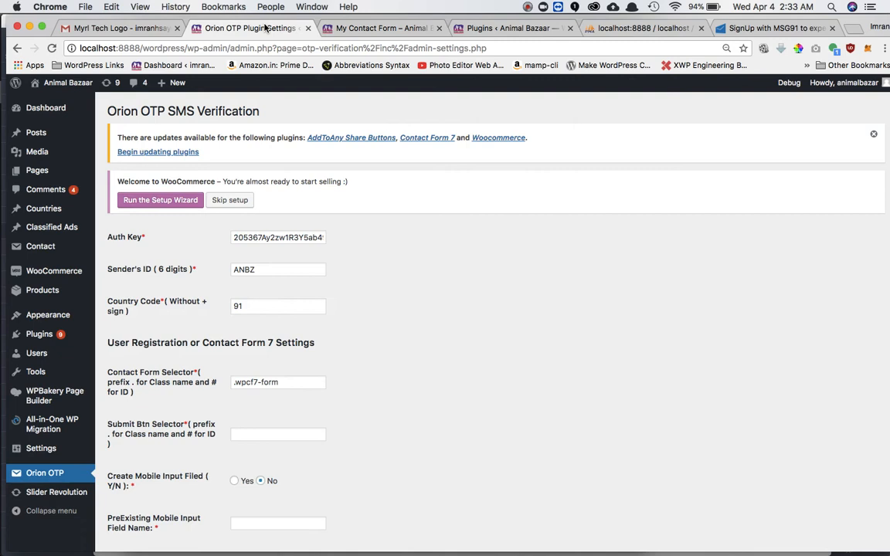
left_click(240, 28)
Step: Enter .wpcf7-submit as the Orion OTP Submit Btn Selector
left_click(251, 434)
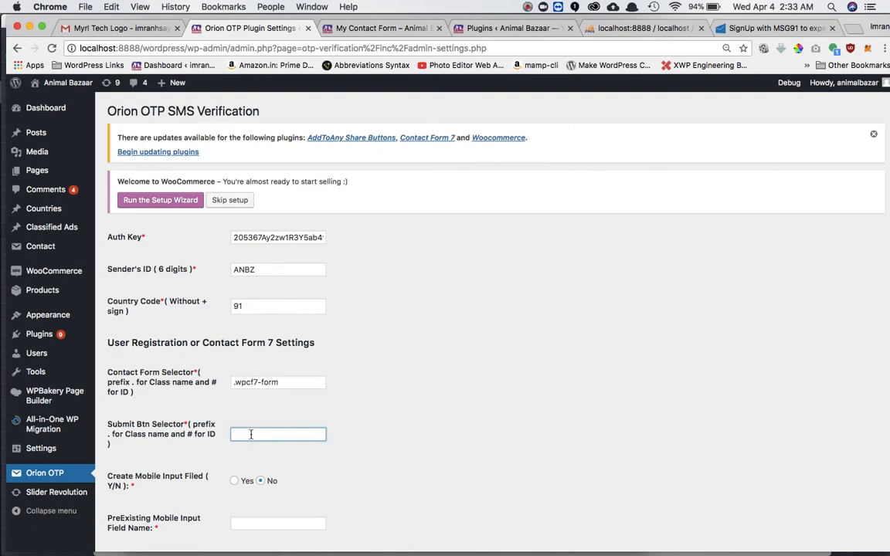
type(".")
key("super+v")
scroll(359, 393, "up", 5)
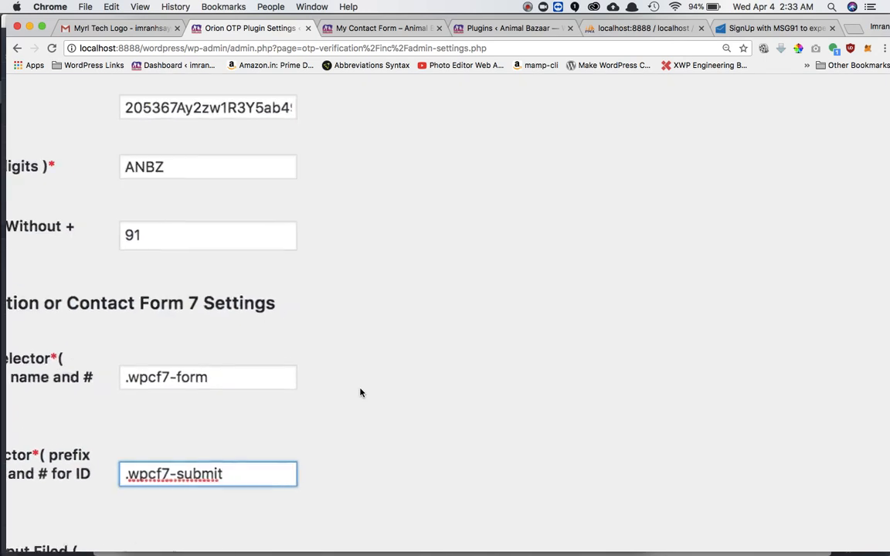
scroll(359, 392, "down", 5)
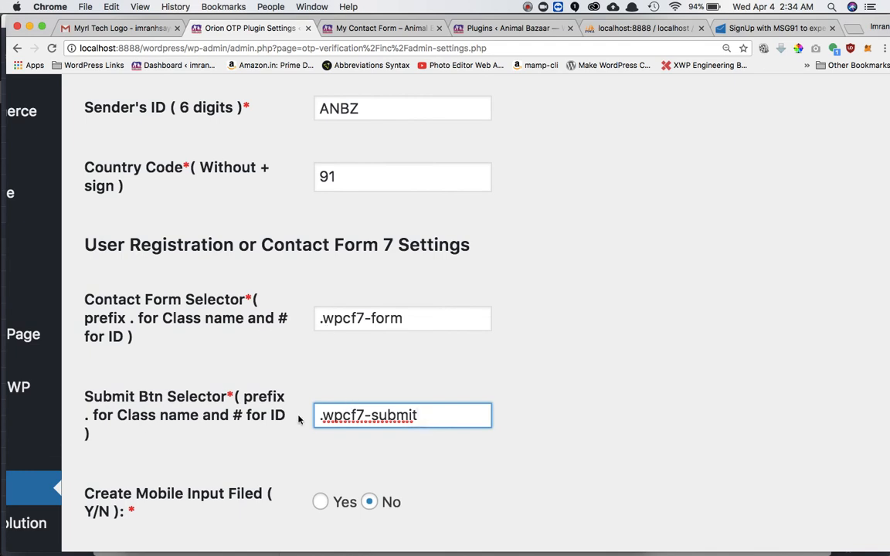
scroll(325, 419, "down", 3)
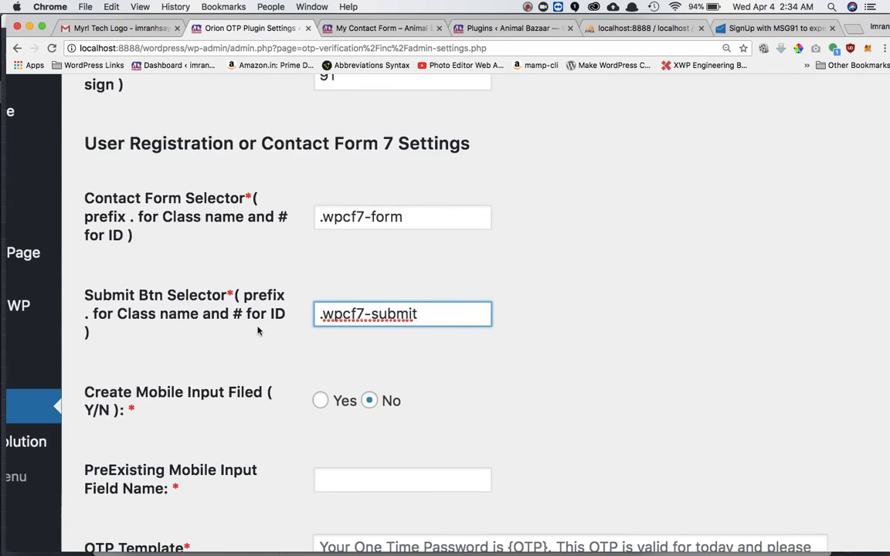
Step: Save the Orion OTP settings and return to the My Contact Form page
left_click(388, 32)
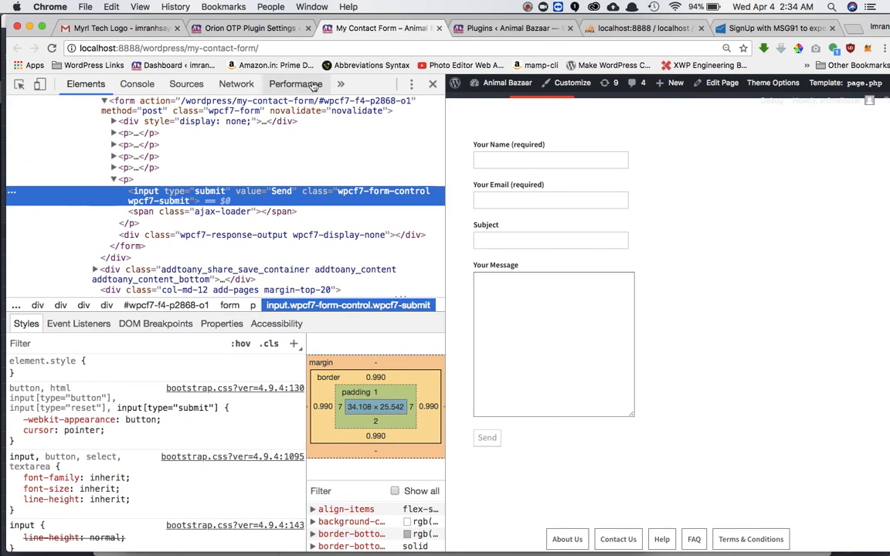
left_click(250, 29)
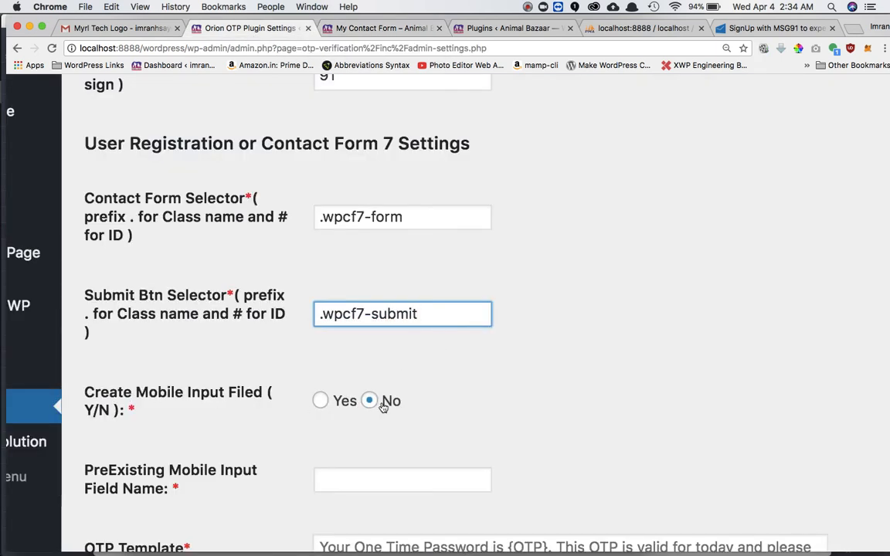
scroll(392, 415, "down", 2)
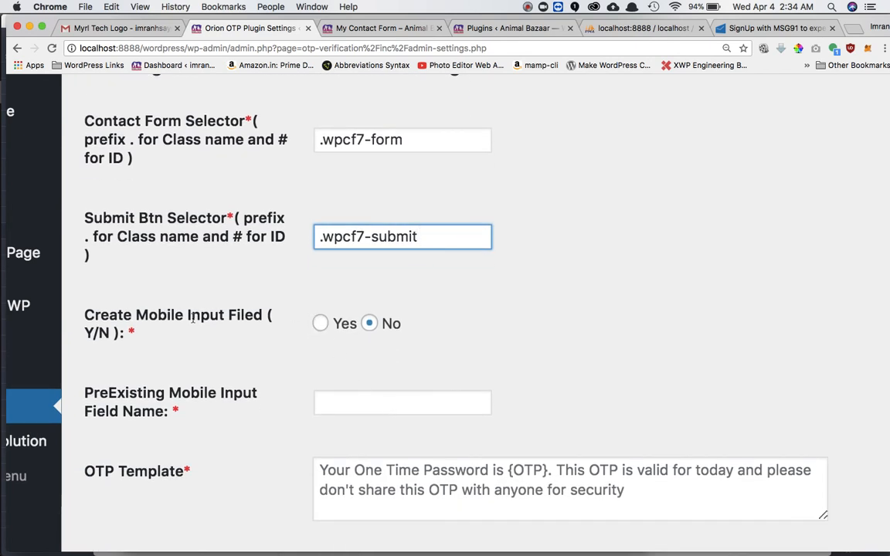
scroll(362, 371, "down", 2)
scroll(361, 371, "down", 5)
scroll(327, 439, "down", 5)
left_click(165, 448)
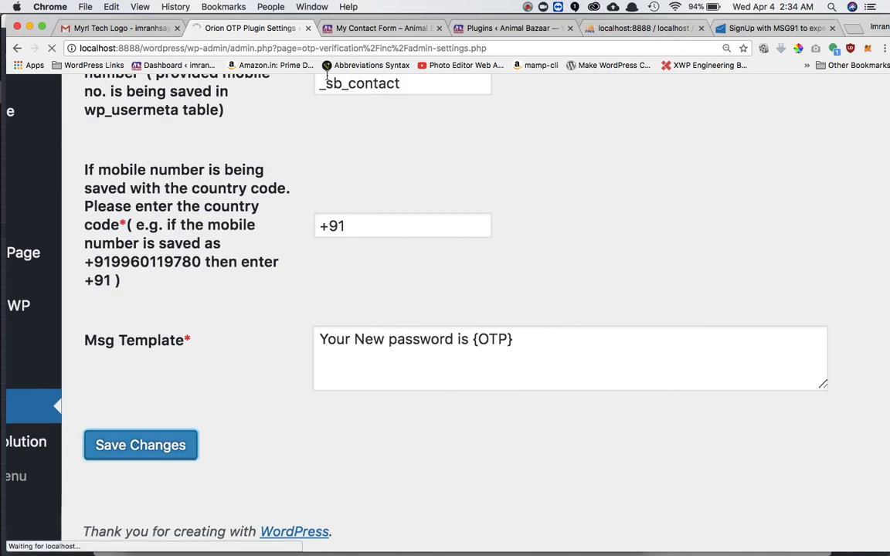
left_click(388, 28)
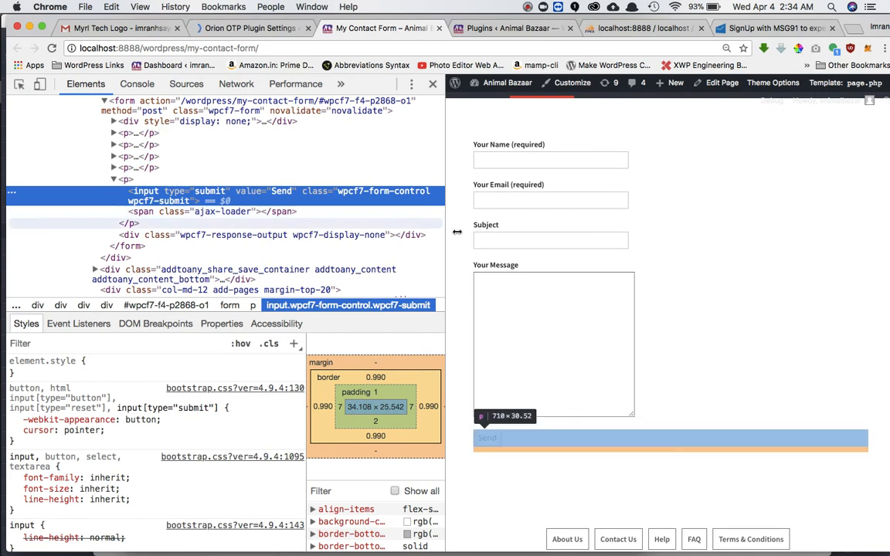
Step: Copy the two required Your Mobile field lines from the setup note in Notes
mouse_move(618, 545)
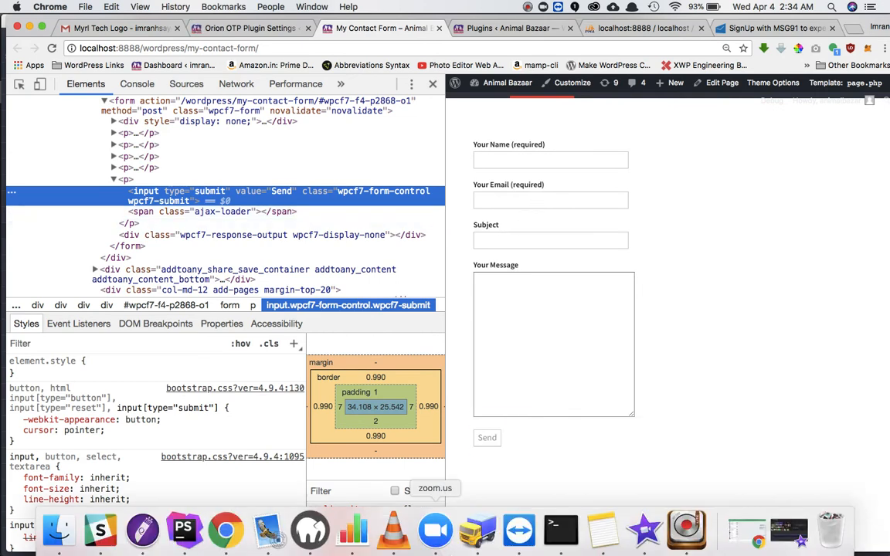
left_click(603, 530)
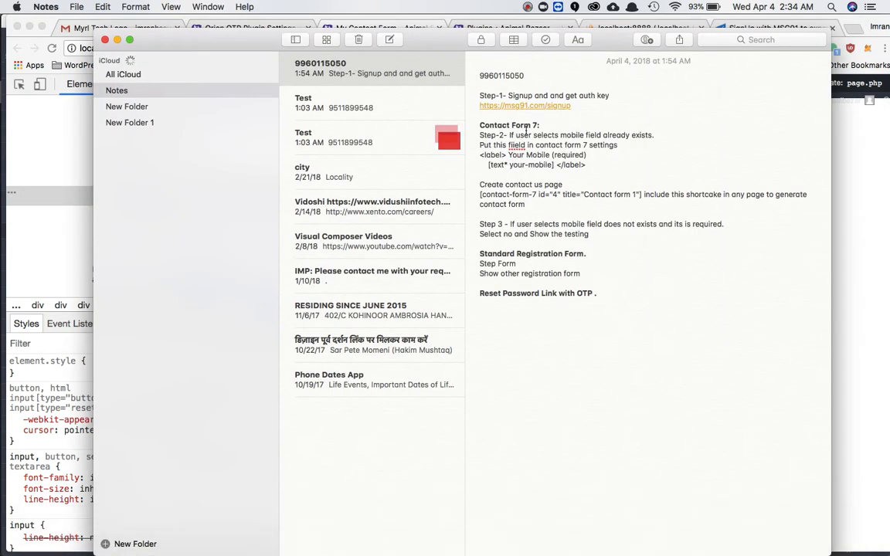
left_click_drag(595, 167, 482, 157)
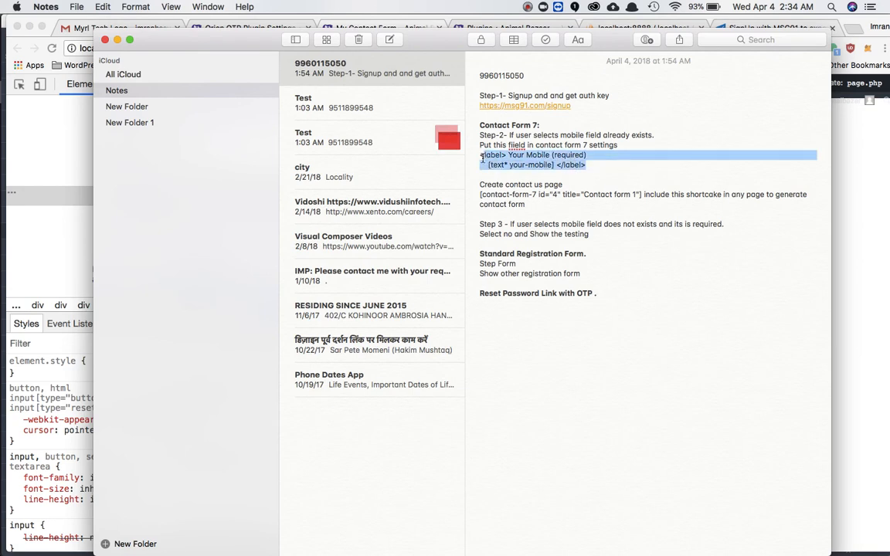
left_click(592, 171)
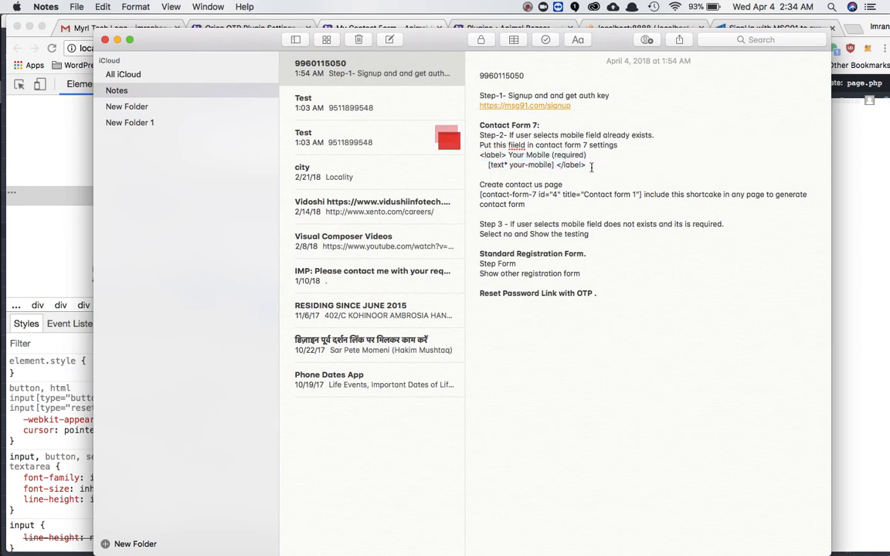
left_click_drag(591, 167, 478, 157)
key("super+c")
key("super+c")
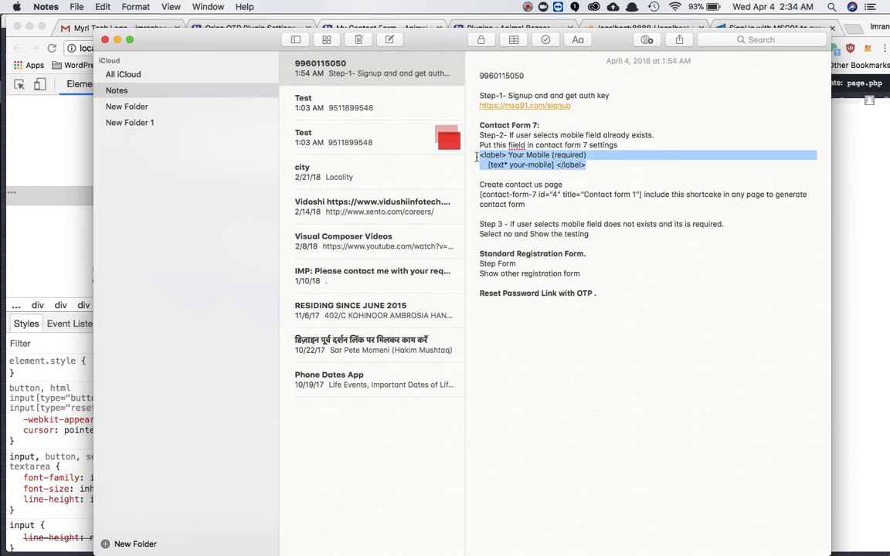
left_click(81, 178)
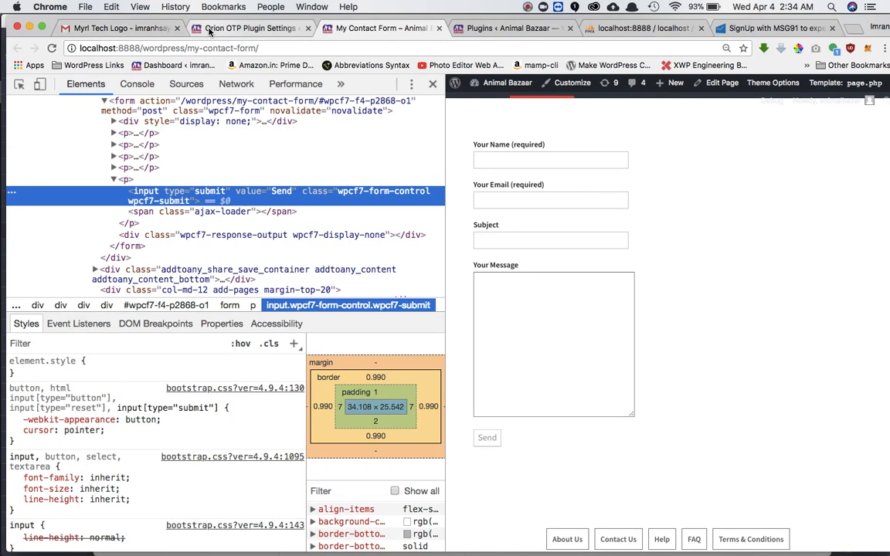
Step: Open Contact form 1 for editing from the Contact Forms list
left_click(203, 29)
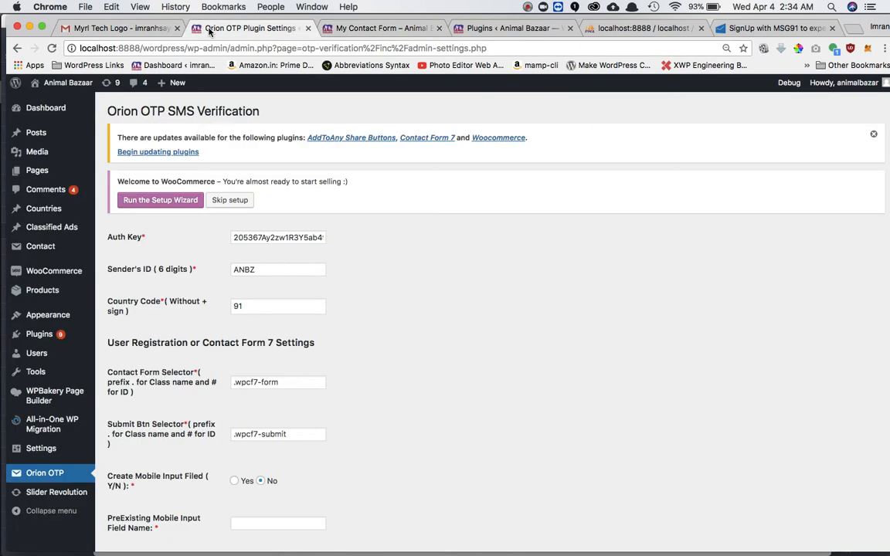
left_click(54, 255)
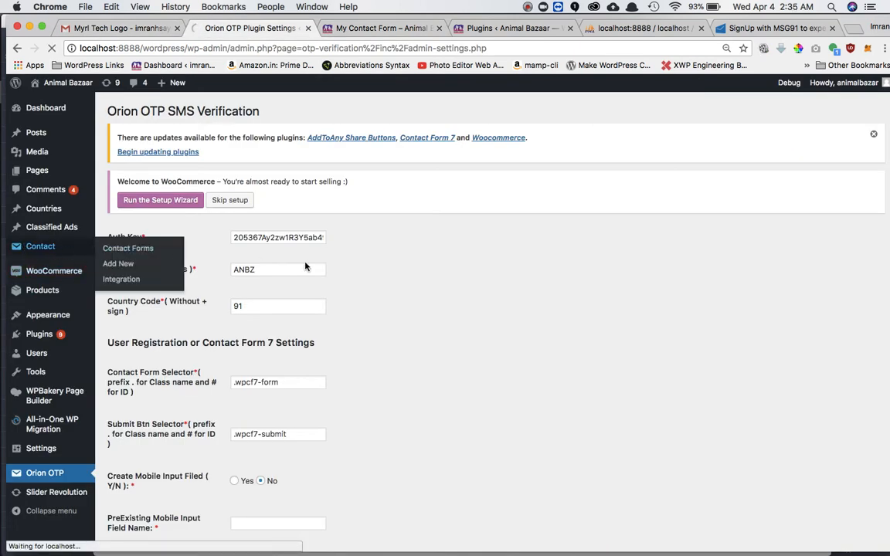
scroll(325, 378, "down", 2)
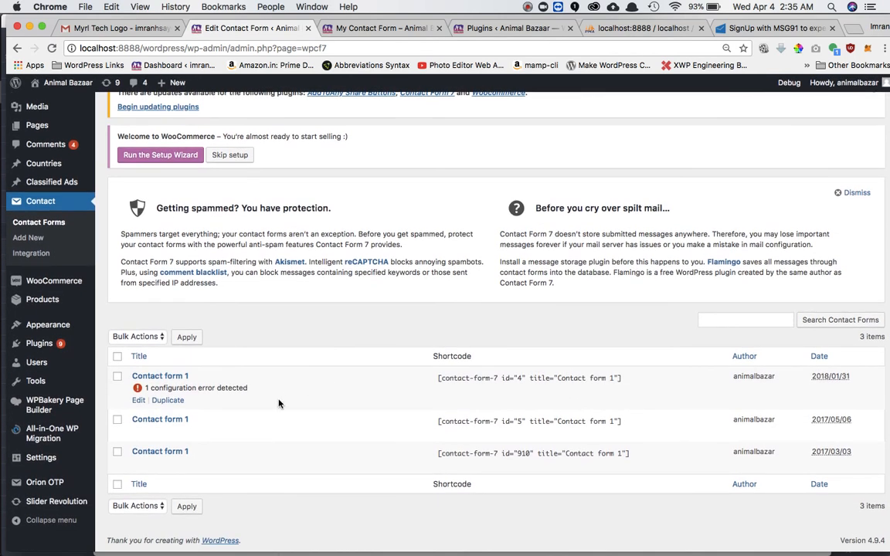
left_click(138, 401)
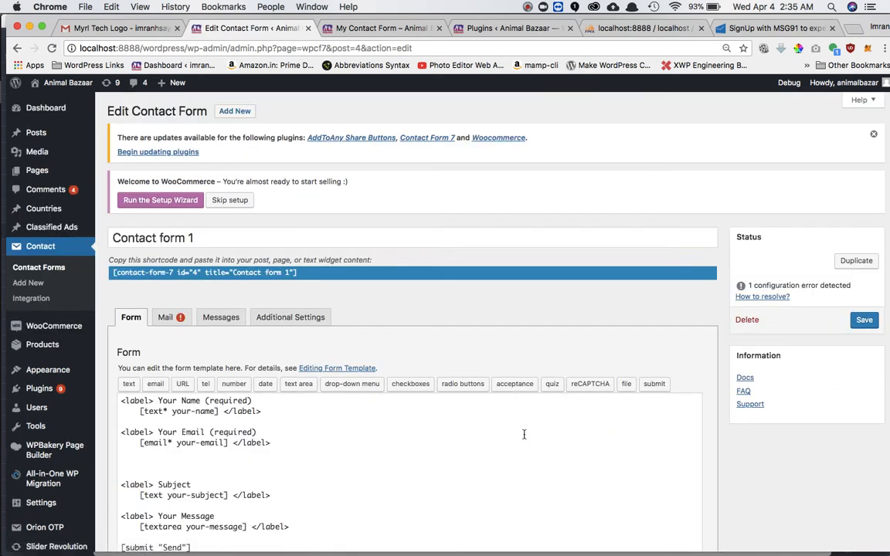
scroll(522, 432, "down", 3)
Step: Paste the Your Mobile field below the email field, tidy blank lines, and save the form
left_click(149, 334)
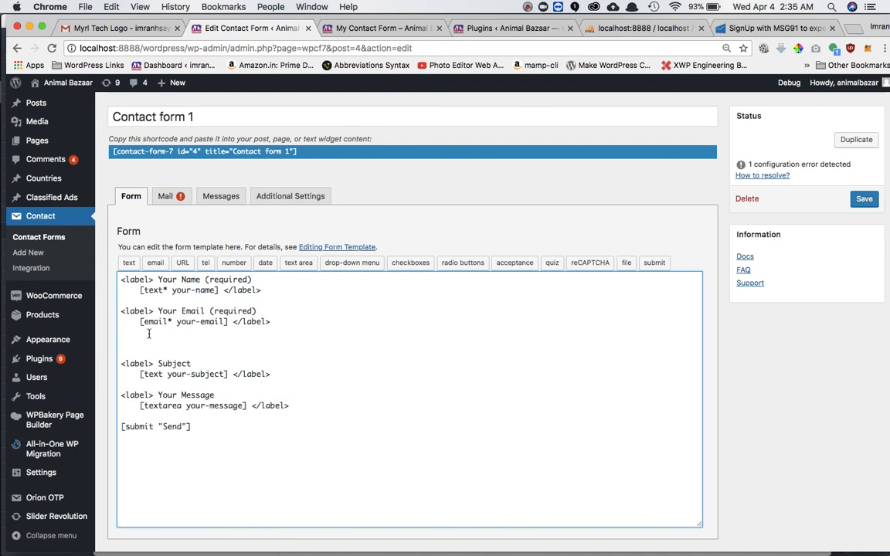
key("super+v")
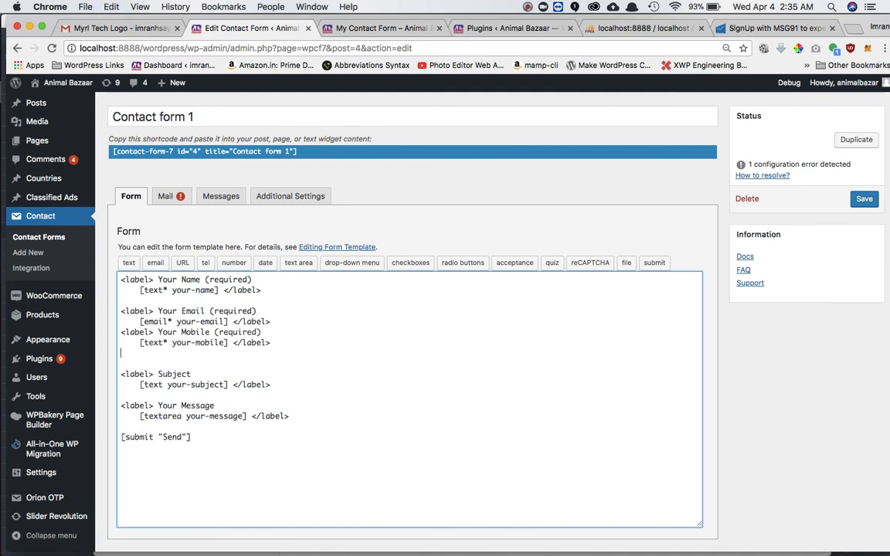
key("Delete")
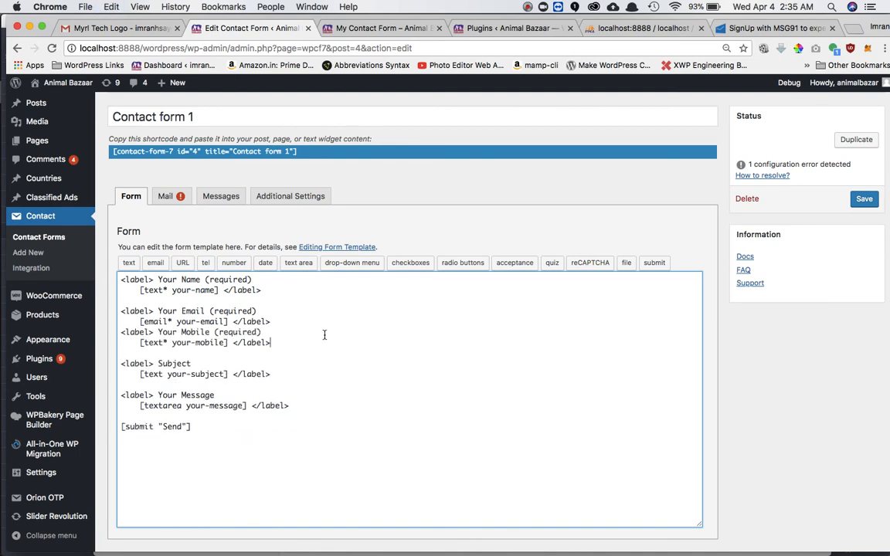
key("Return")
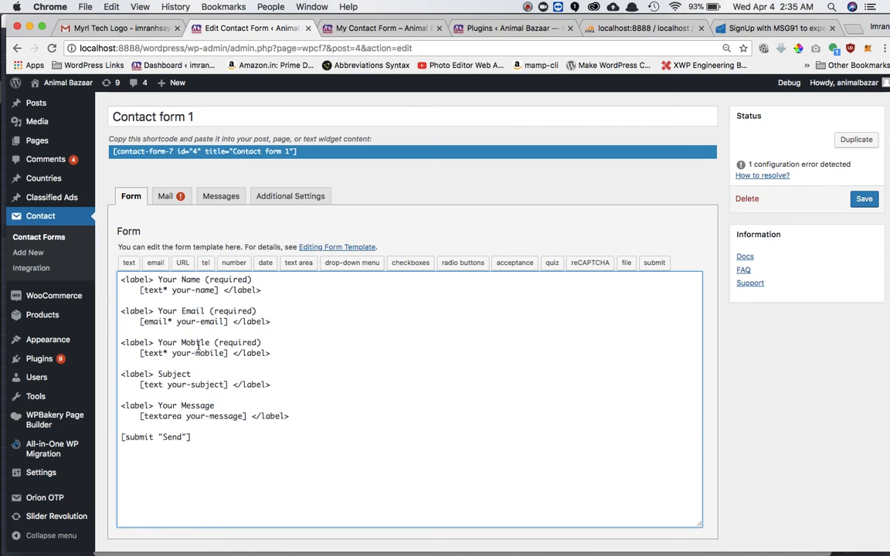
left_click(347, 28)
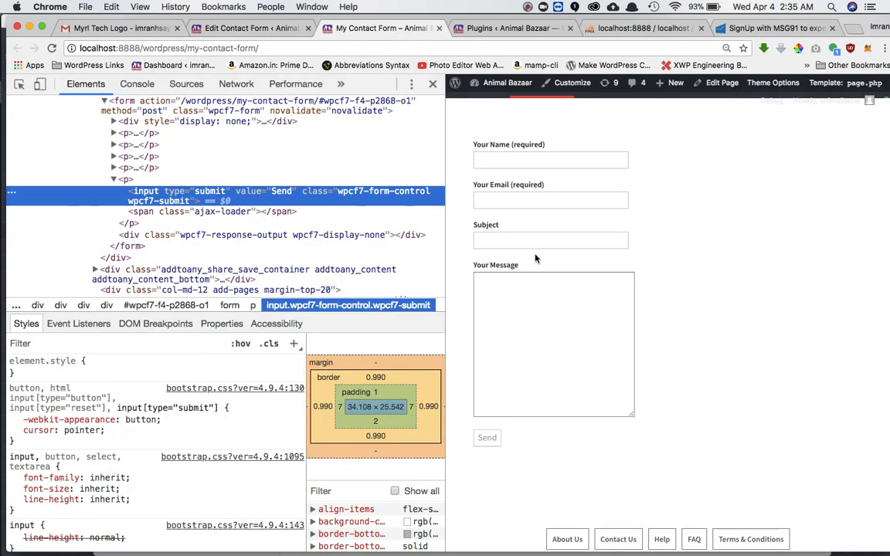
left_click(249, 28)
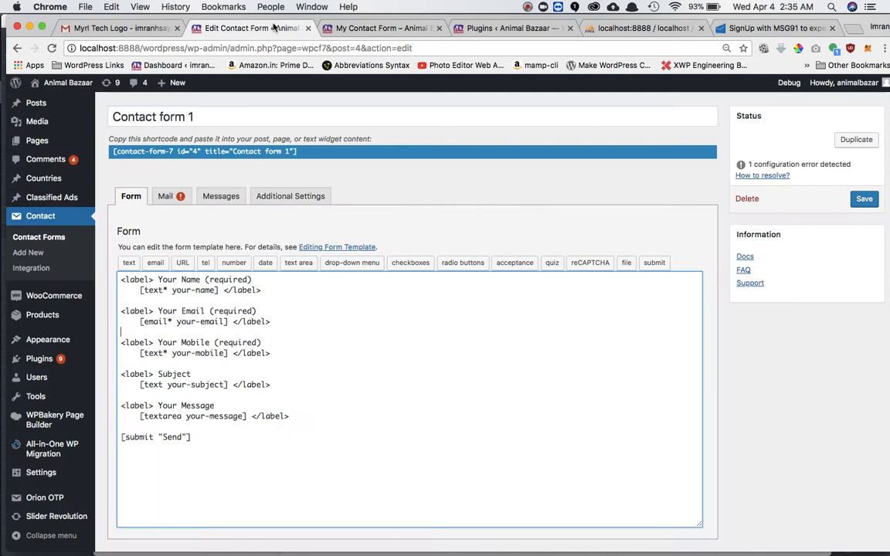
left_click(862, 199)
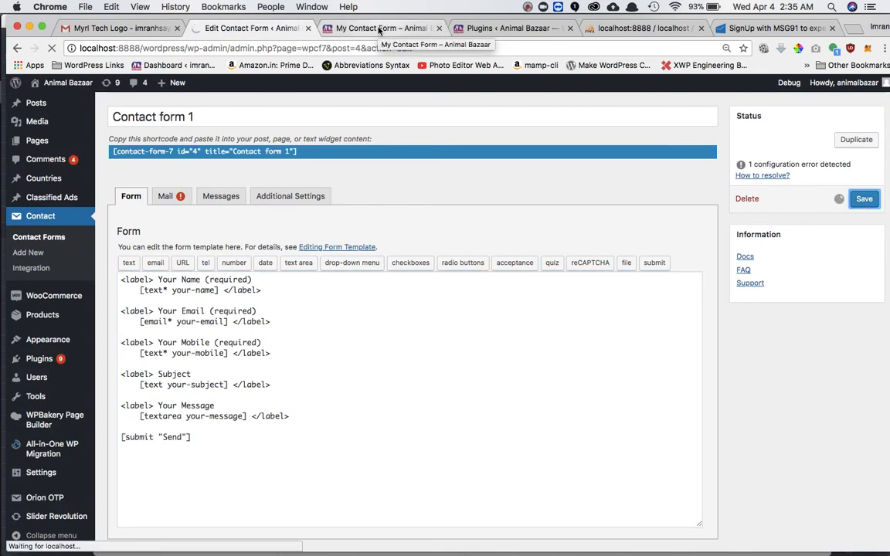
Step: Reload My Contact Form to show Your Mobile (required) between Email and Subject, checking against the template
left_click(379, 28)
key("super+r")
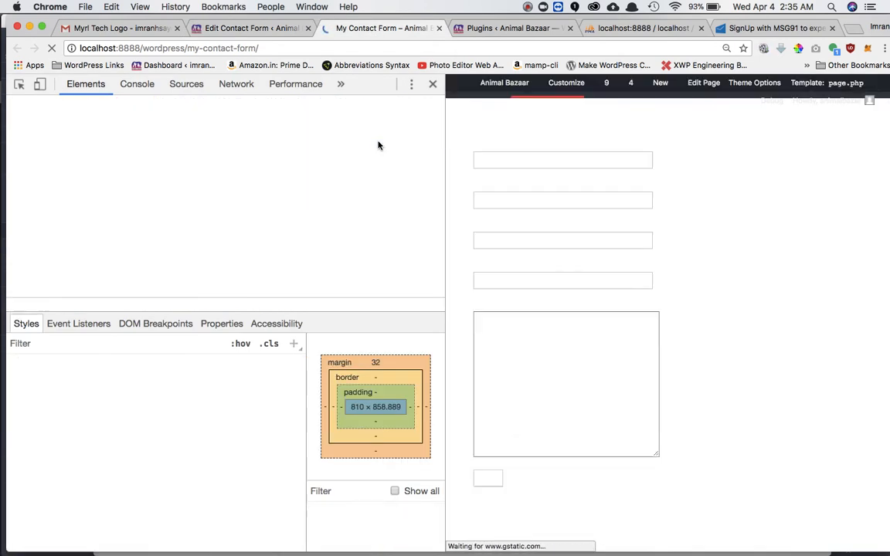
left_click(509, 242)
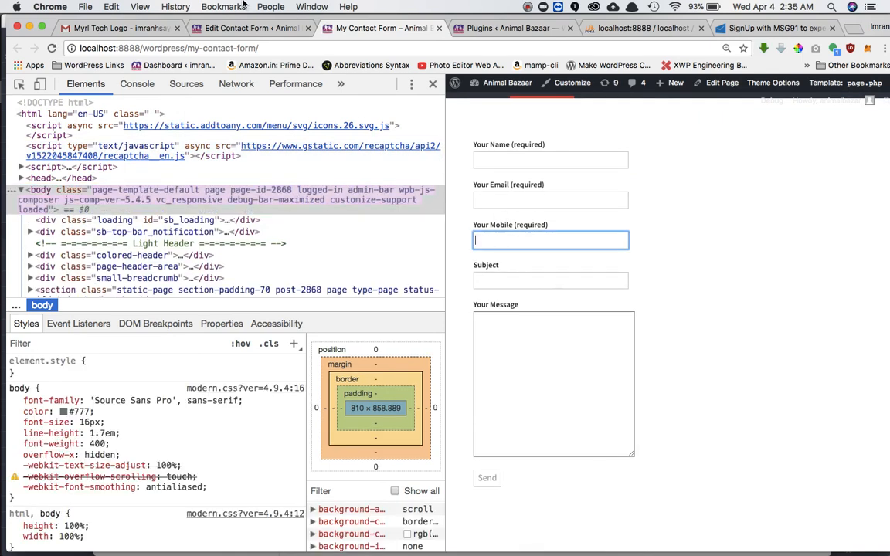
left_click(242, 28)
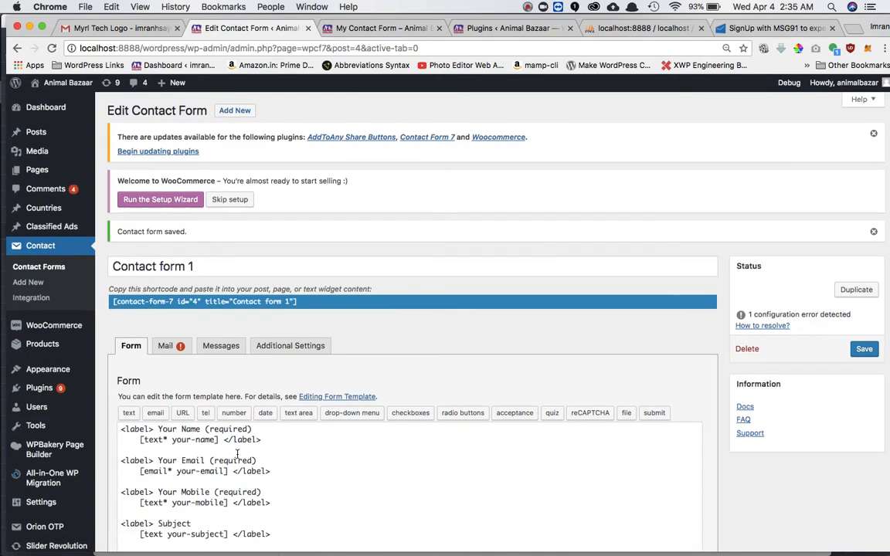
scroll(237, 454, "down", 4)
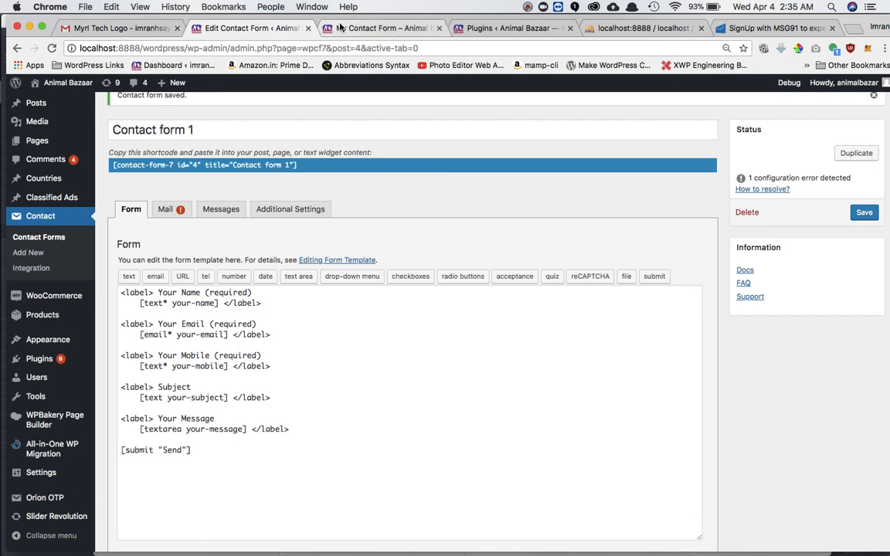
left_click(363, 28)
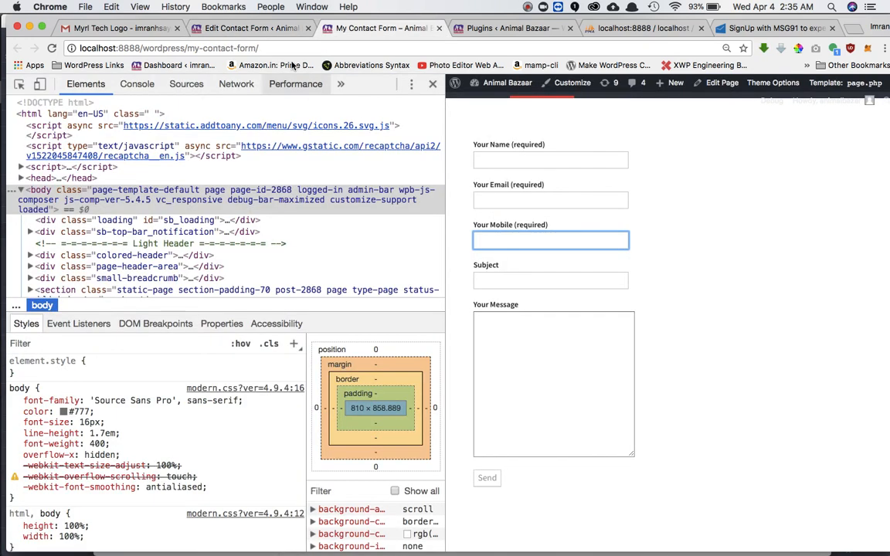
left_click(251, 28)
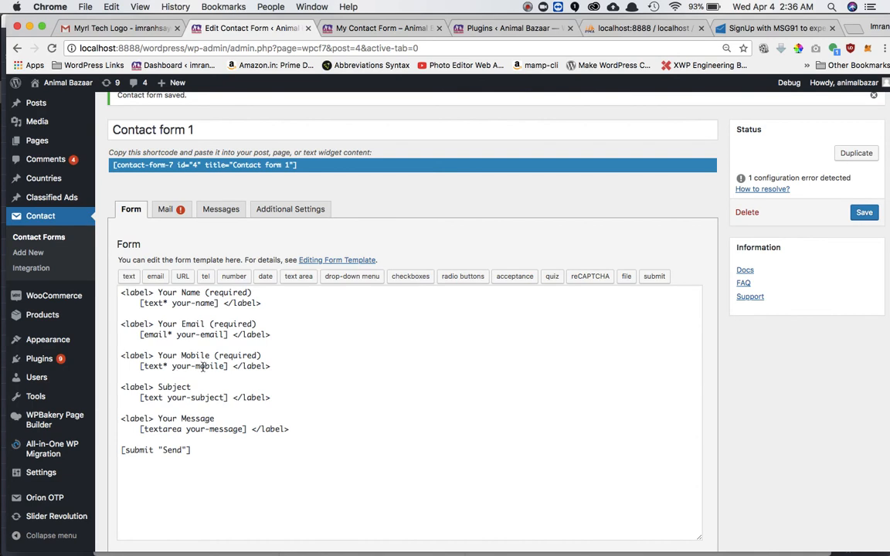
left_click(363, 27)
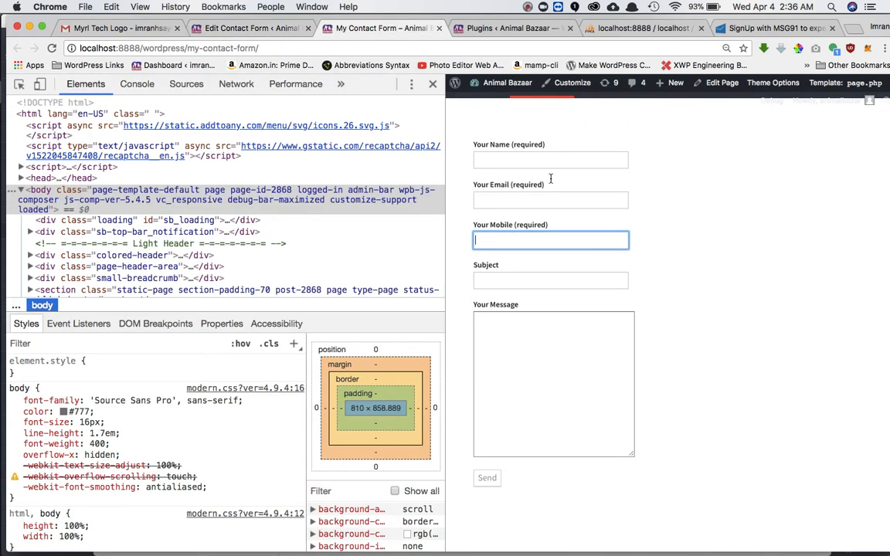
Step: Inspect the Your Mobile input to confirm its name is your-mobile, then open Orion OTP settings
right_click(526, 238)
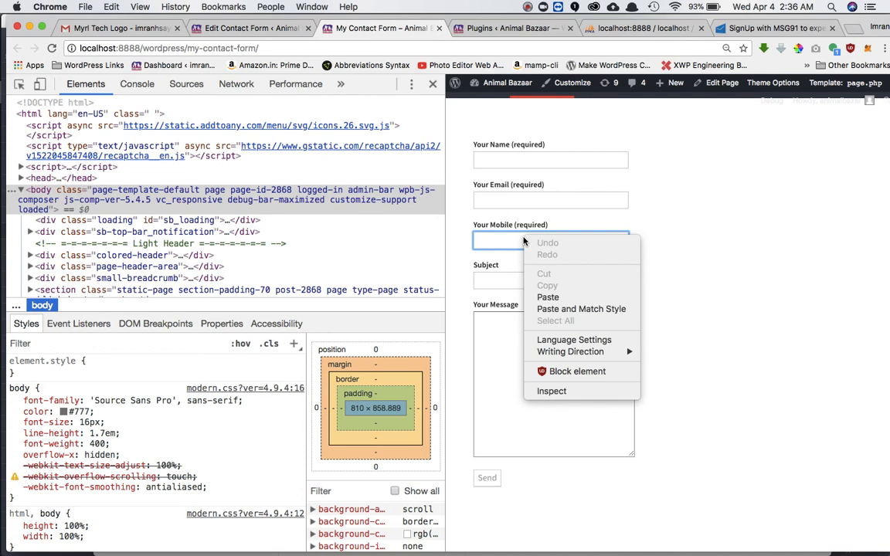
left_click(568, 390)
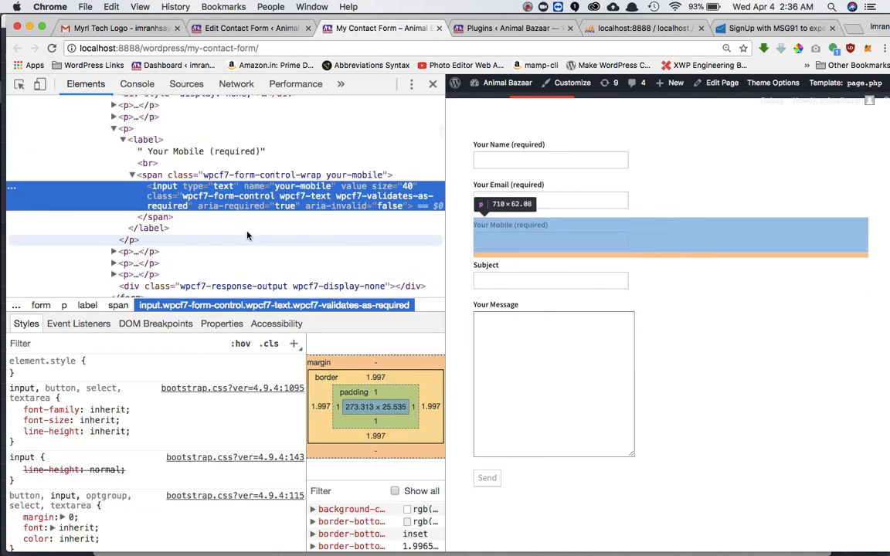
left_click(254, 33)
scroll(307, 348, "down", 3)
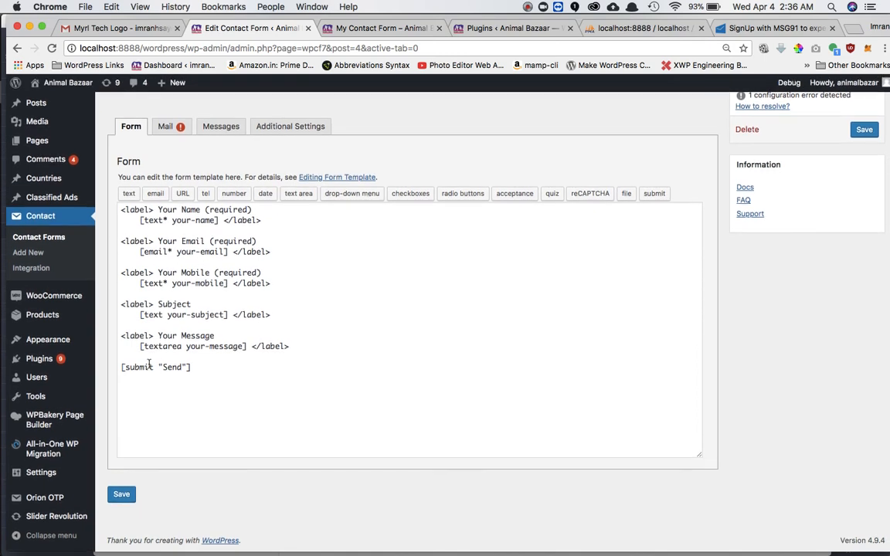
left_click(44, 498)
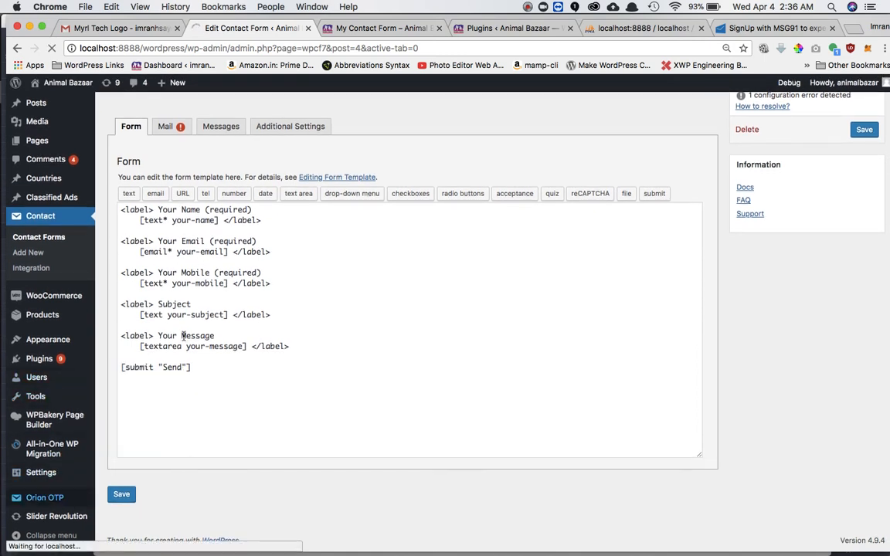
scroll(304, 332, "down", 3)
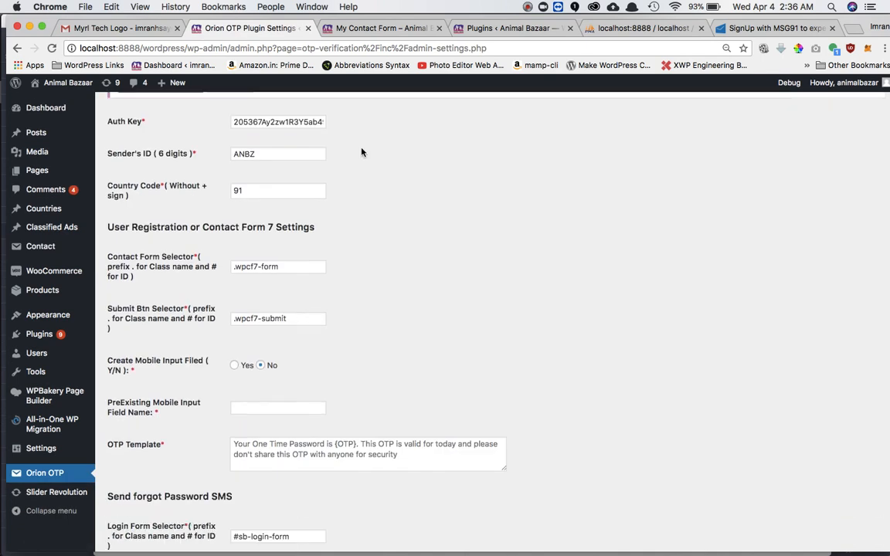
Step: Enter your-mobile as the Orion OTP PreExisting Mobile Input Field Name
left_click(382, 28)
left_click(499, 238)
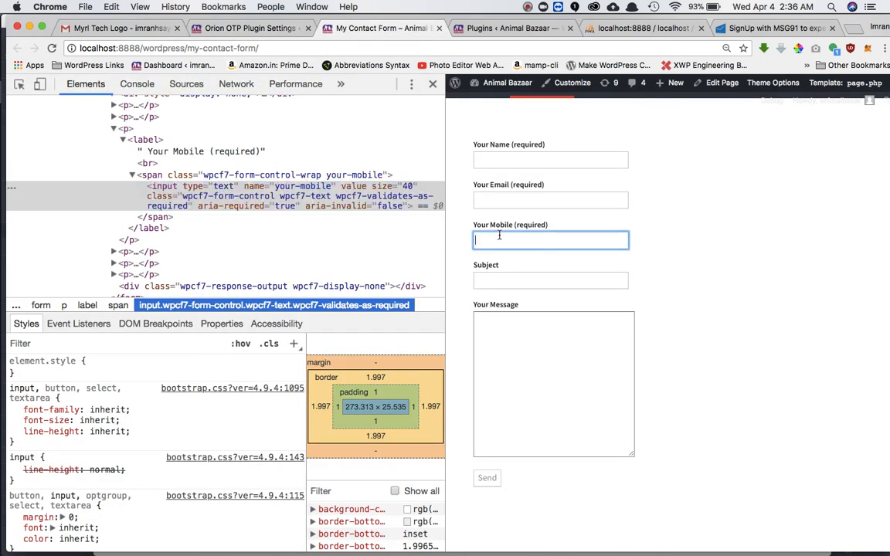
left_click(255, 28)
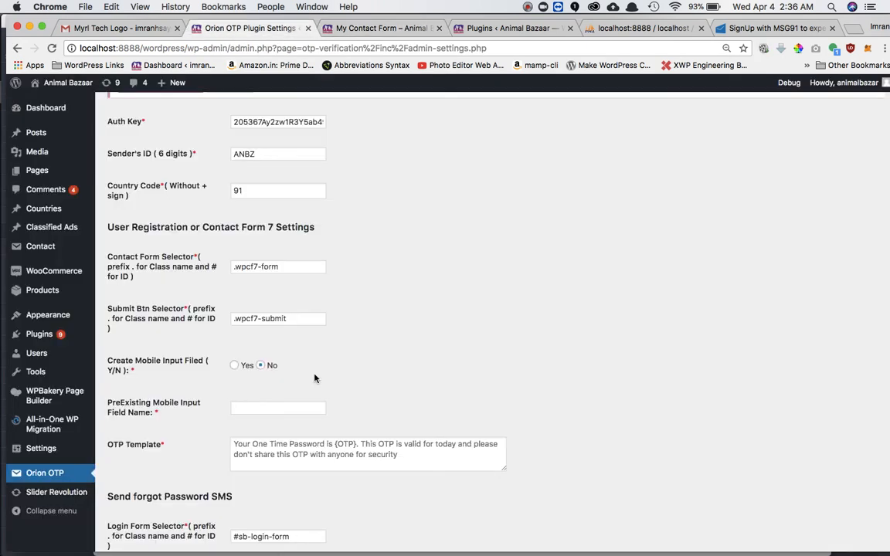
scroll(216, 376, "up", 3)
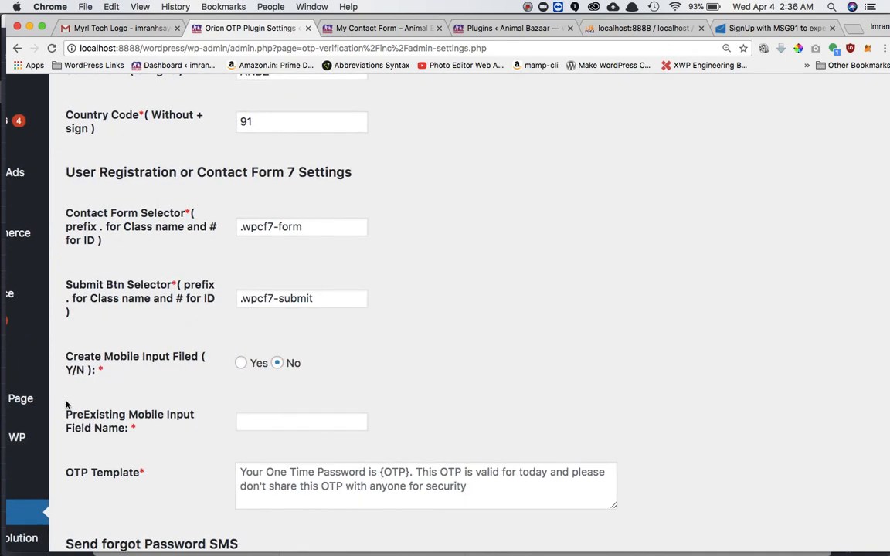
left_click(274, 420)
scroll(201, 394, "down", 2)
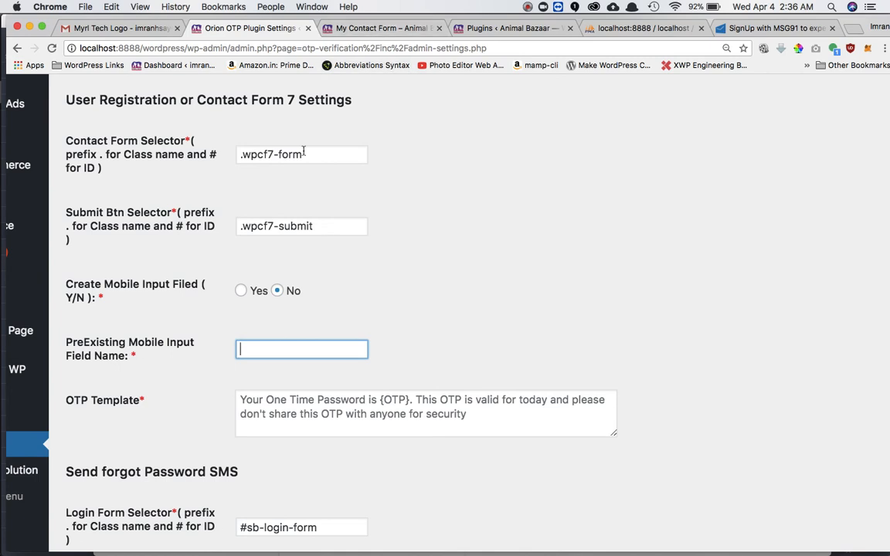
left_click(385, 28)
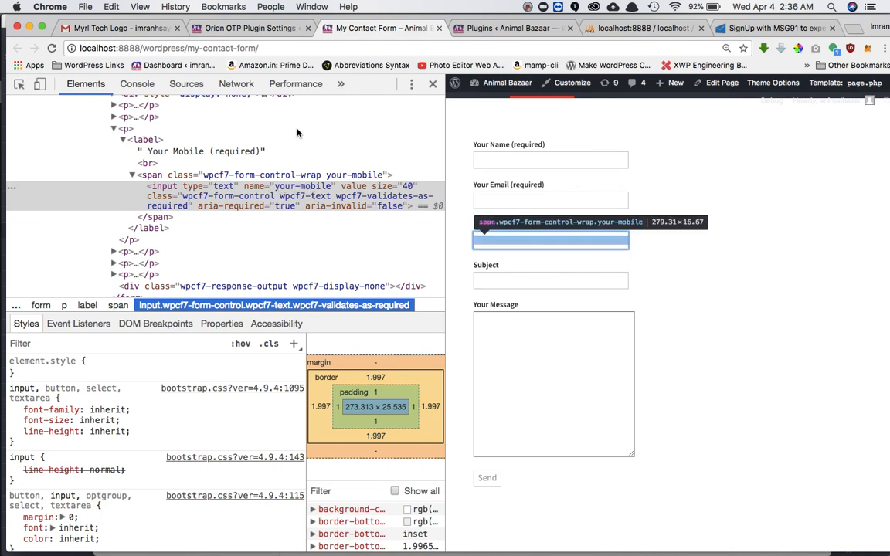
left_click(231, 29)
type("your-mobile")
left_click(429, 348)
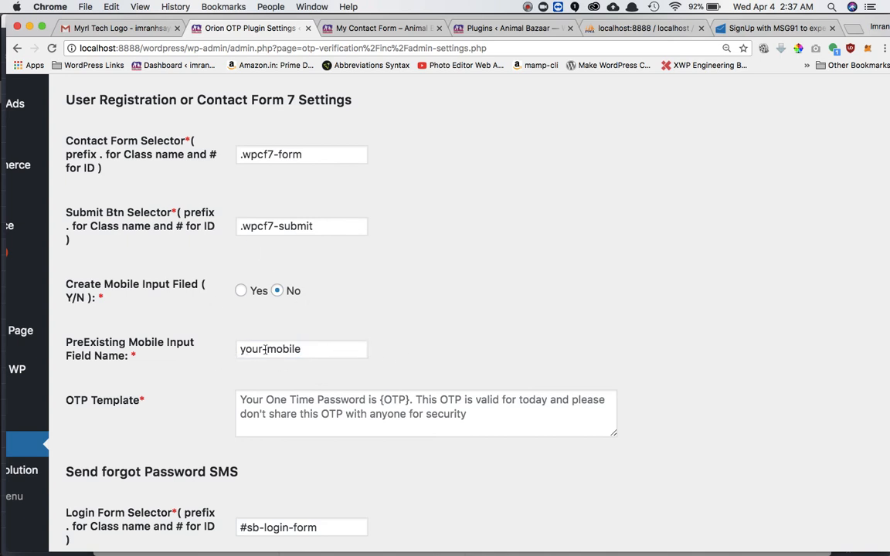
Step: Replace the OTP Template with 'your mobile otp is {OTP}. dont share your password.' and save
scroll(313, 354, "down", 5)
scroll(317, 354, "up", 2)
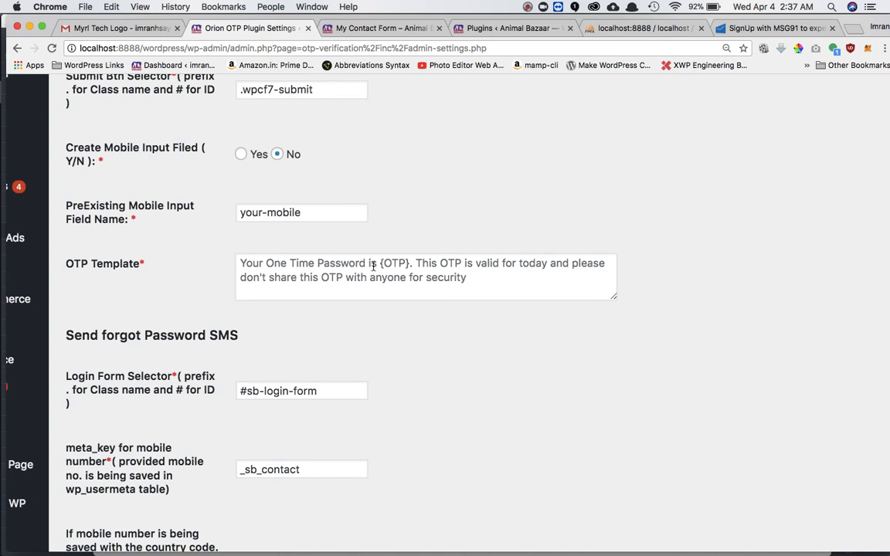
key("Tab")
key("super+a")
type("you")
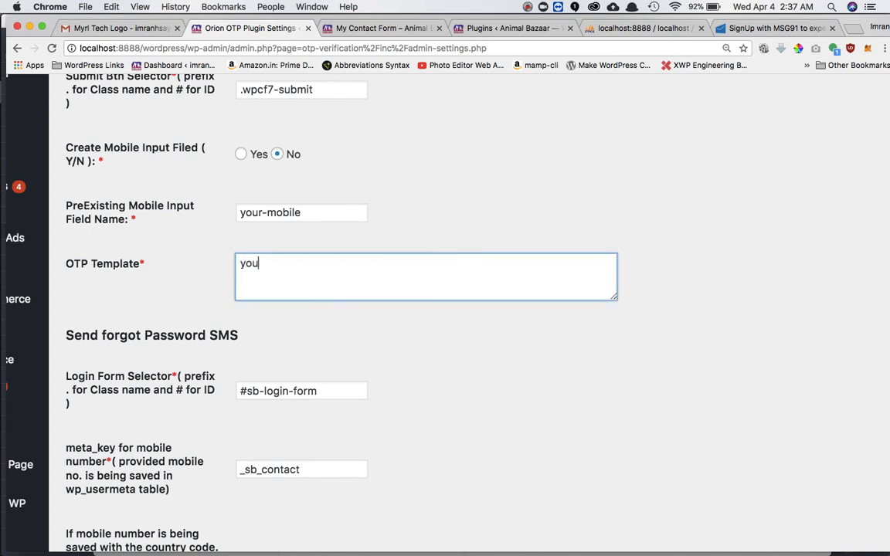
type("r mobile otp is ")
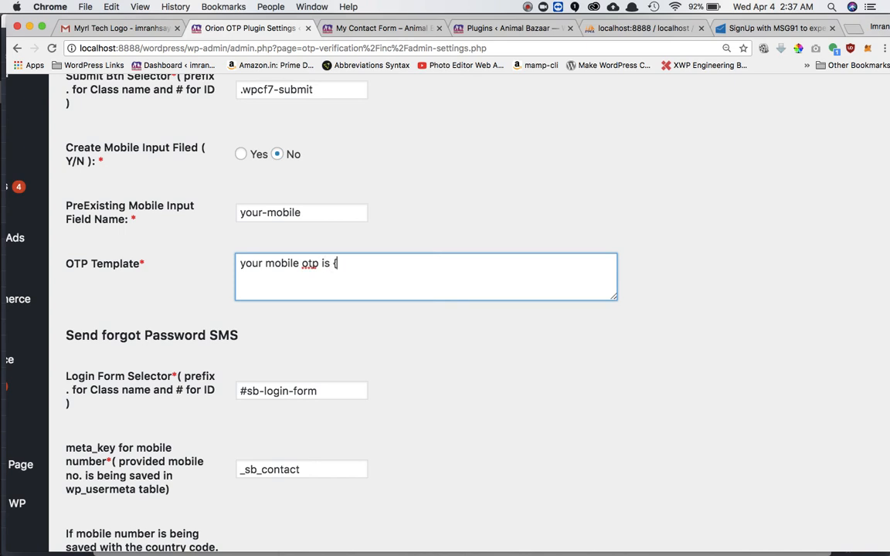
type("{OTP}. dont share ")
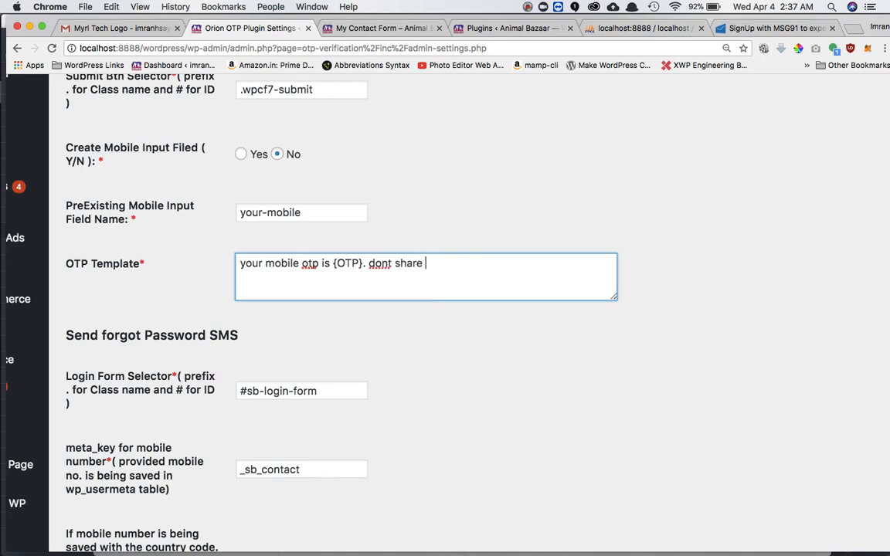
type("you ")
type(" password")
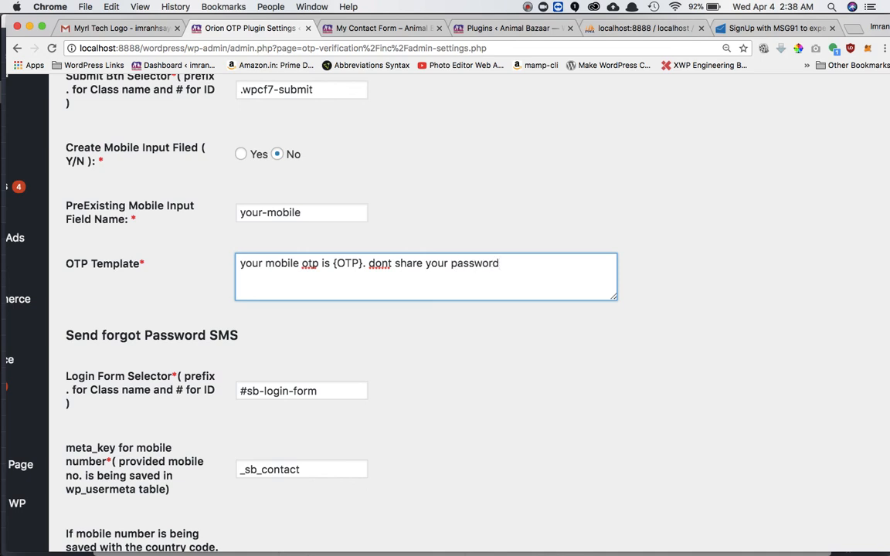
type(".")
scroll(393, 358, "down", 5)
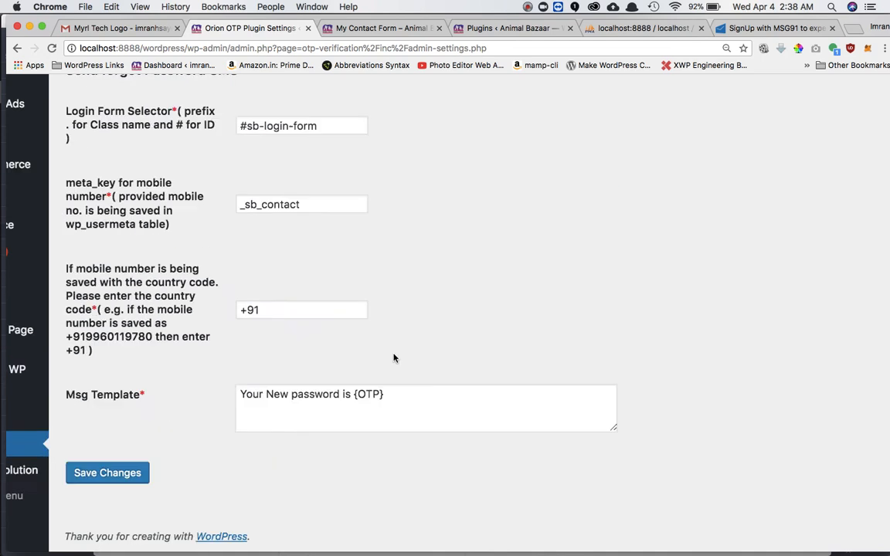
left_click(116, 479)
scroll(309, 348, "up", 6)
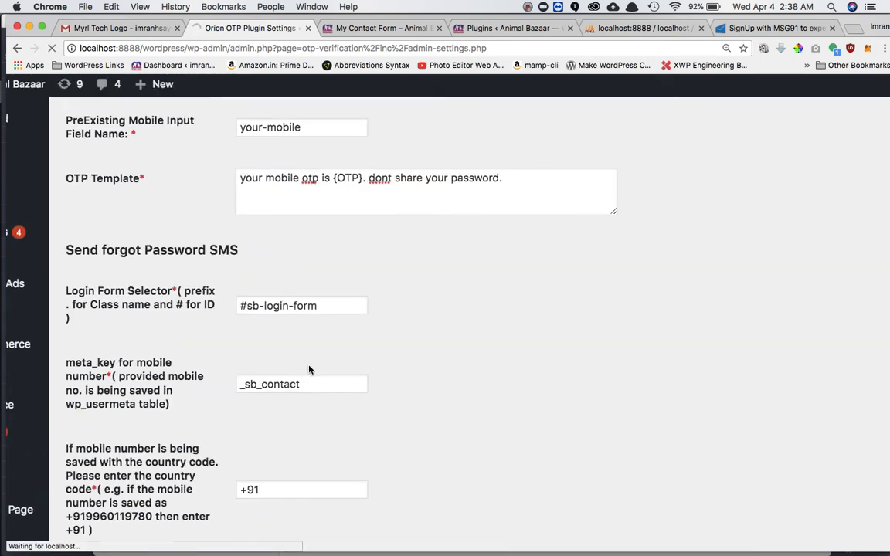
scroll(309, 255, "up", 2)
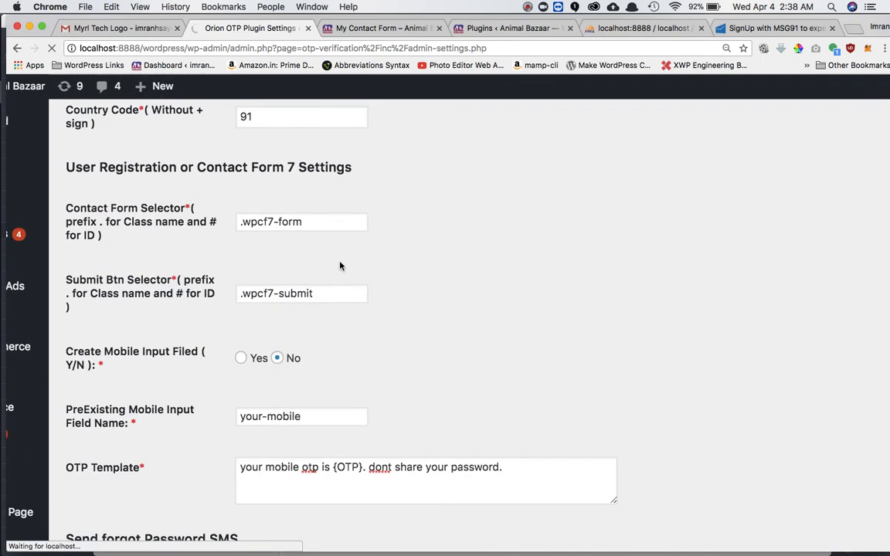
scroll(340, 264, "down", 2)
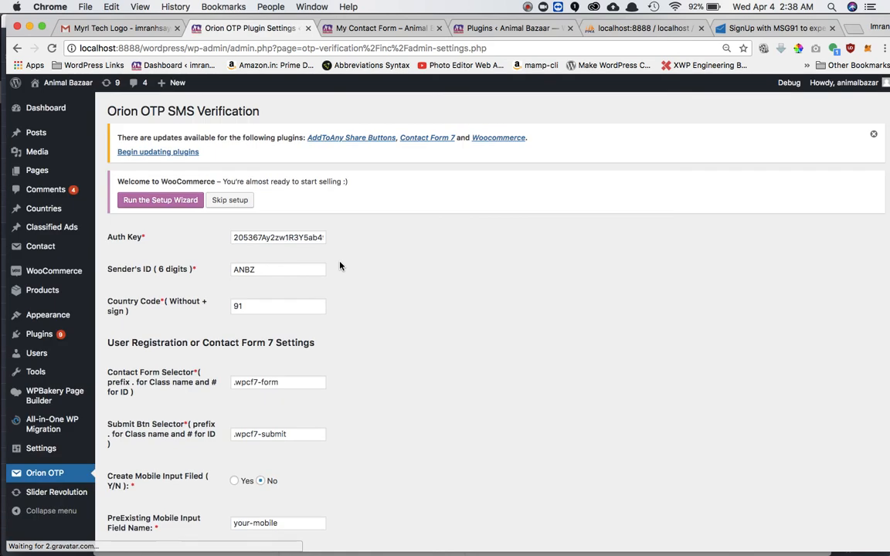
scroll(339, 217, "down", 3)
Step: Reload the contact form so the Your Mobile field picks up the new OTP settings
left_click(340, 29)
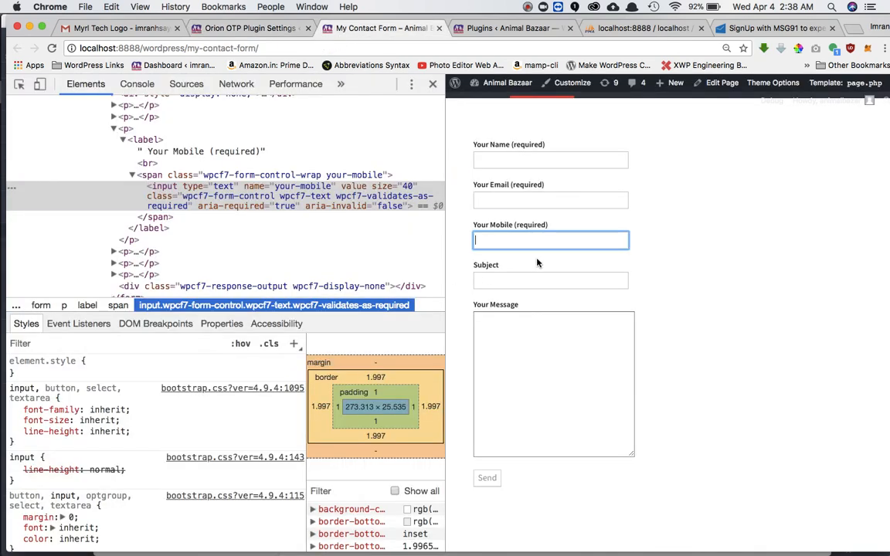
key("super+r")
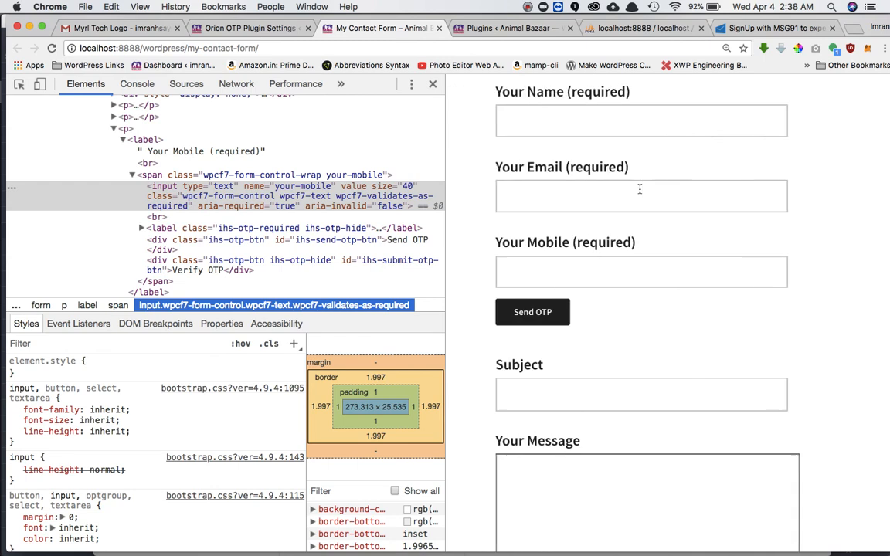
left_click(566, 249)
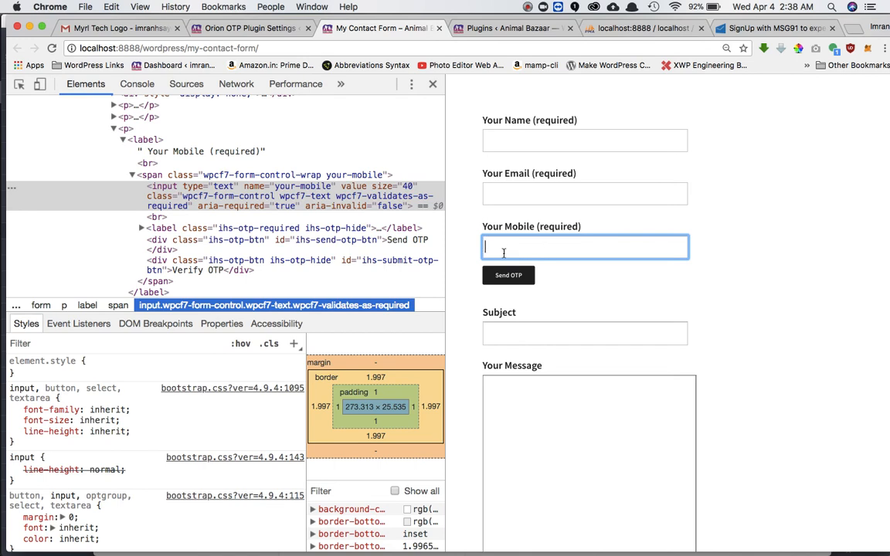
scroll(569, 301, "down", 5)
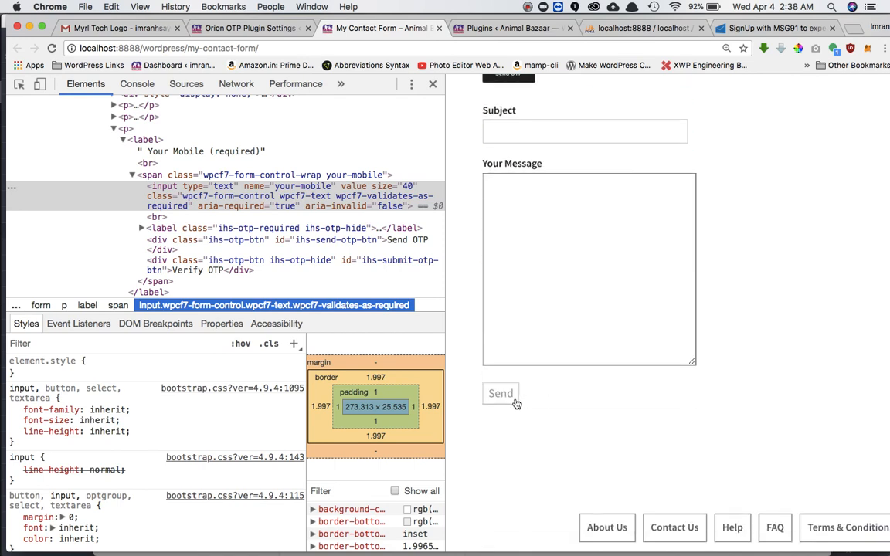
scroll(525, 271, "up", 4)
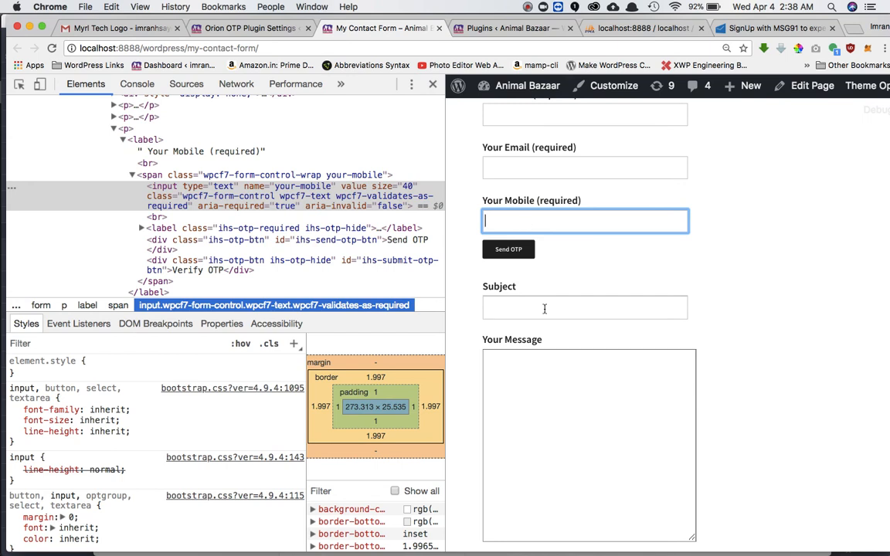
scroll(544, 309, "down", 3)
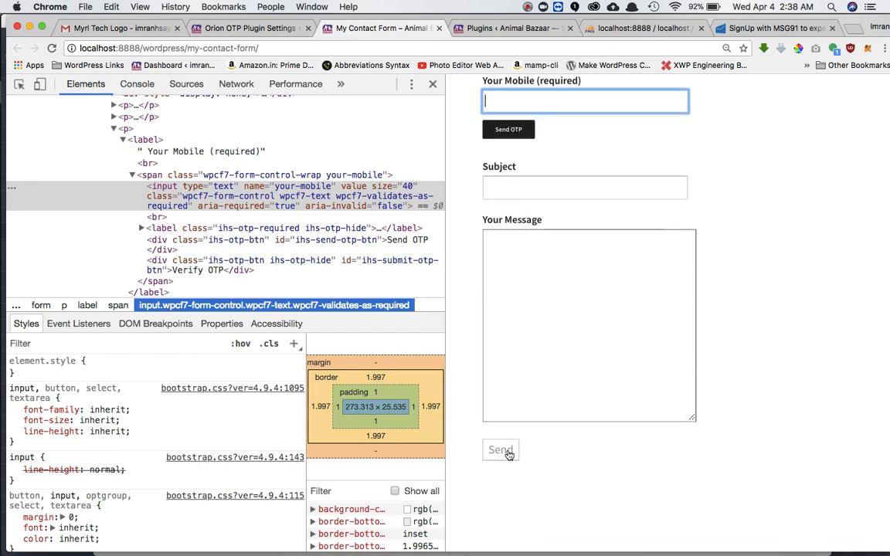
Step: Zoom the page out twice and submit unverified, getting the 'Please verify OTP' warning
key("super+minus")
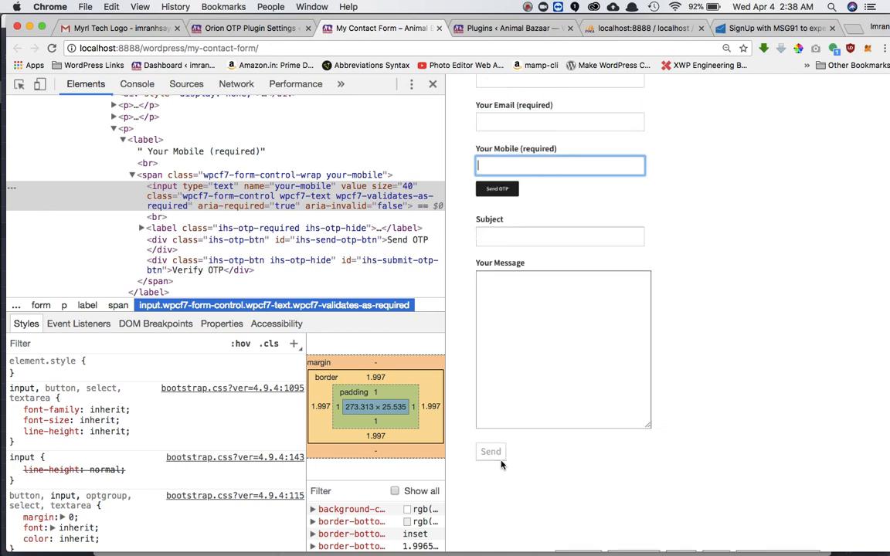
key("super+minus")
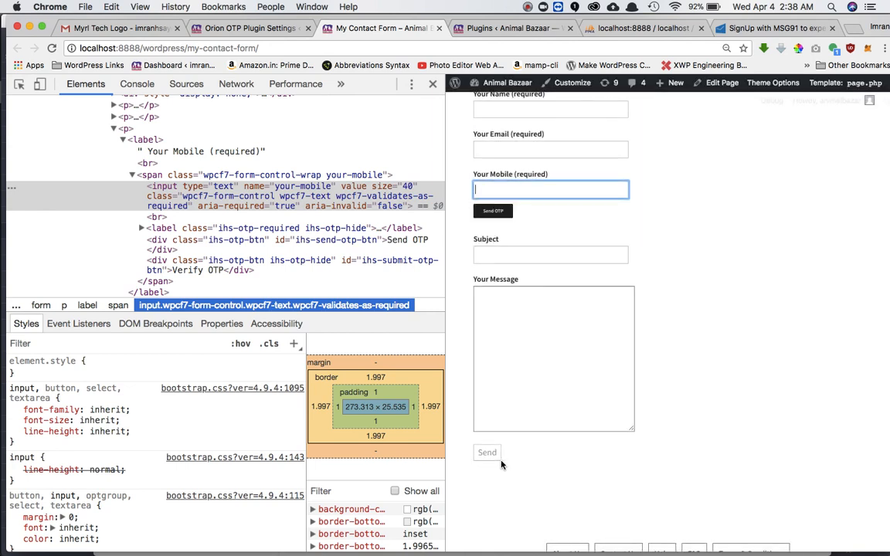
scroll(671, 324, "up", 2)
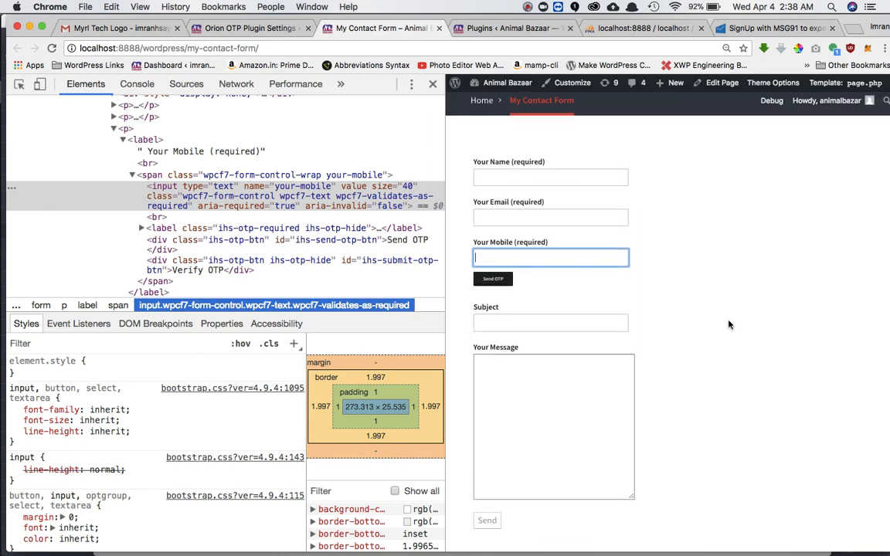
left_click(489, 519)
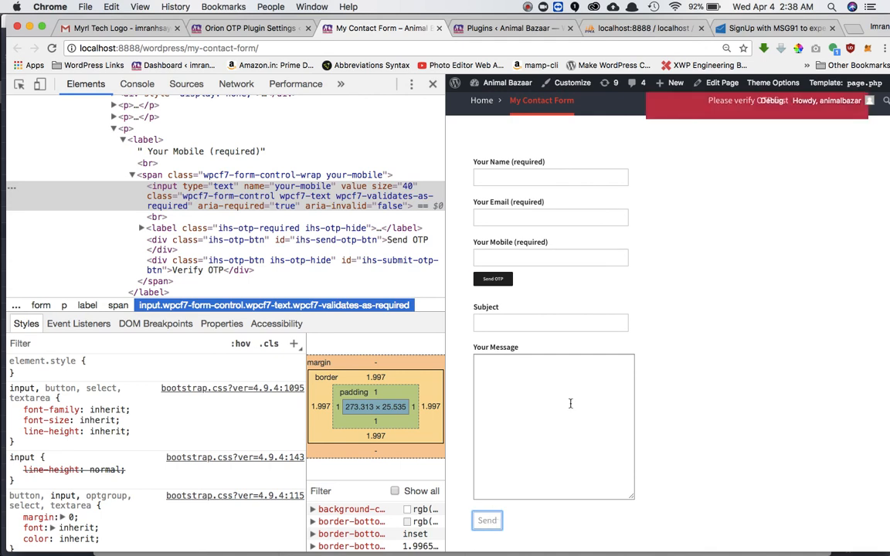
scroll(714, 165, "up", 1)
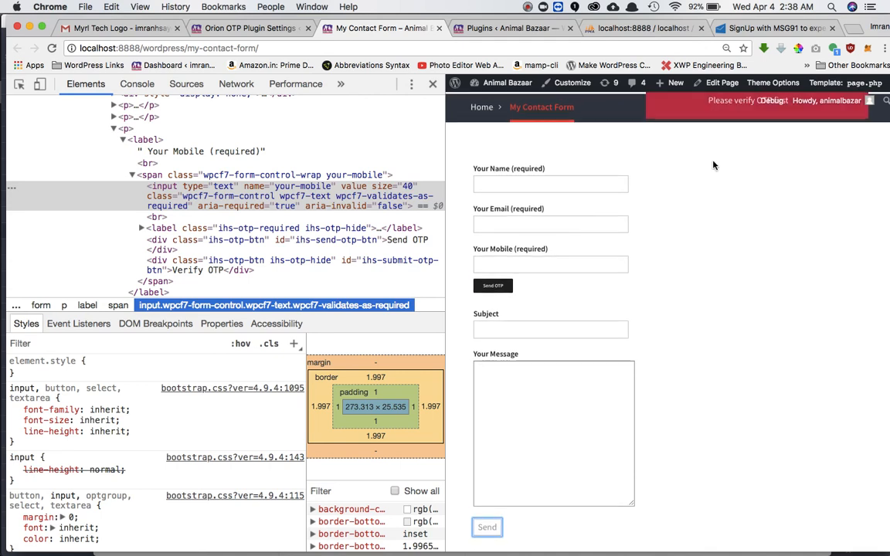
scroll(713, 166, "down", 2)
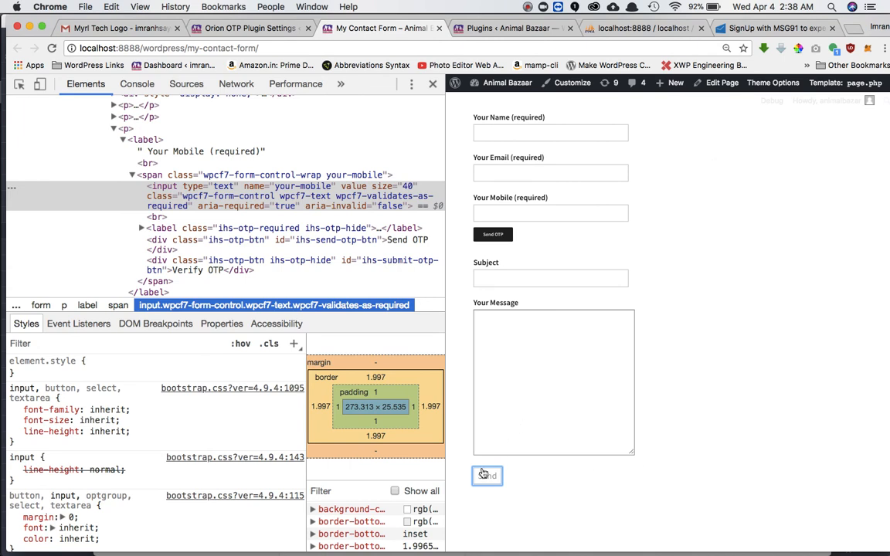
Step: Fill the form with a test name, a mobile number, subject 'hjhj' and message 'hj', then try Send
left_click(504, 138)
type("hgjhgj")
left_click(550, 173)
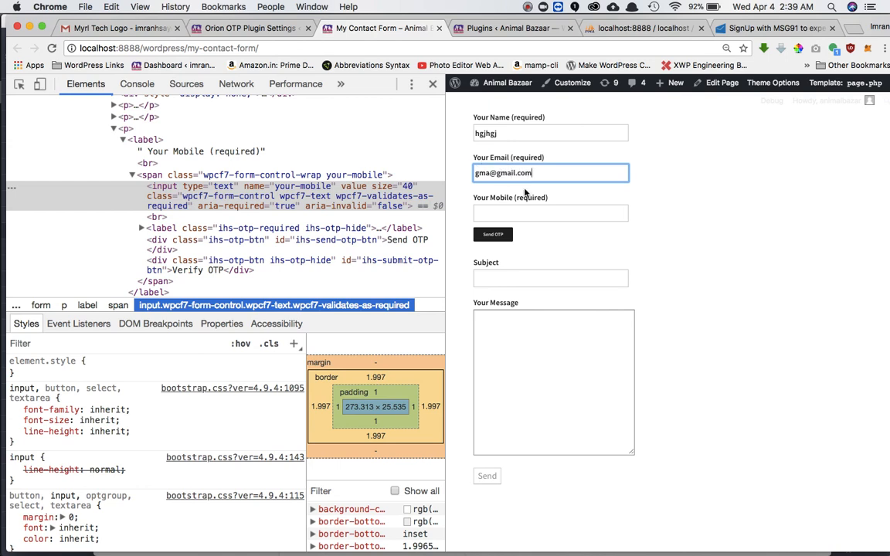
left_click(520, 221)
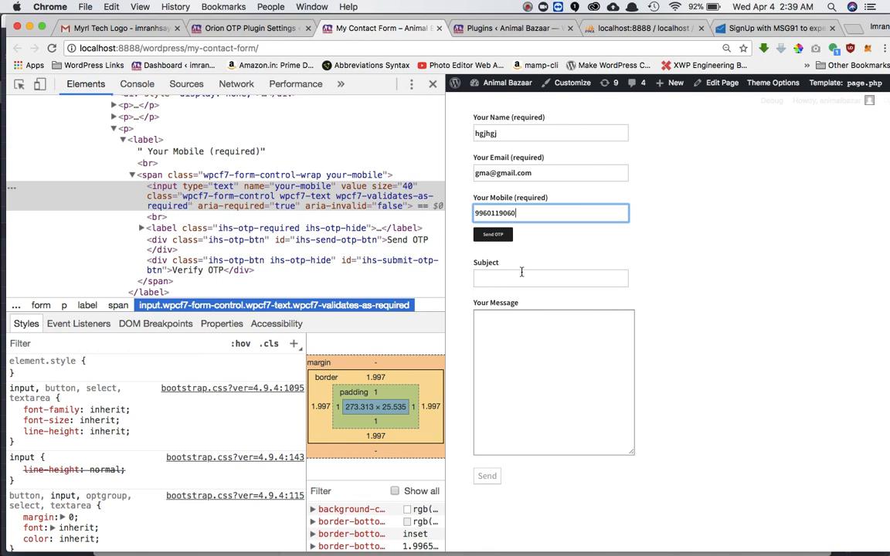
left_click(522, 276)
type("hjhj")
left_click(519, 375)
type("hj")
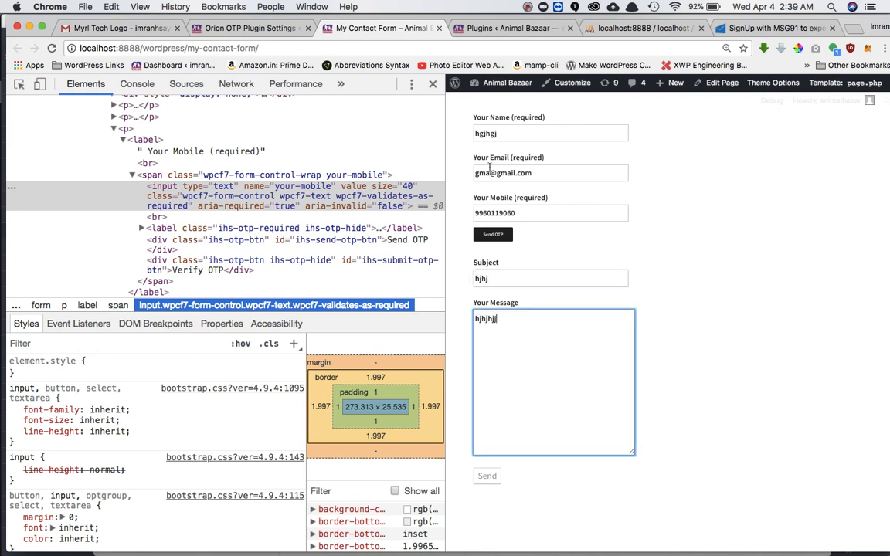
left_click(496, 483)
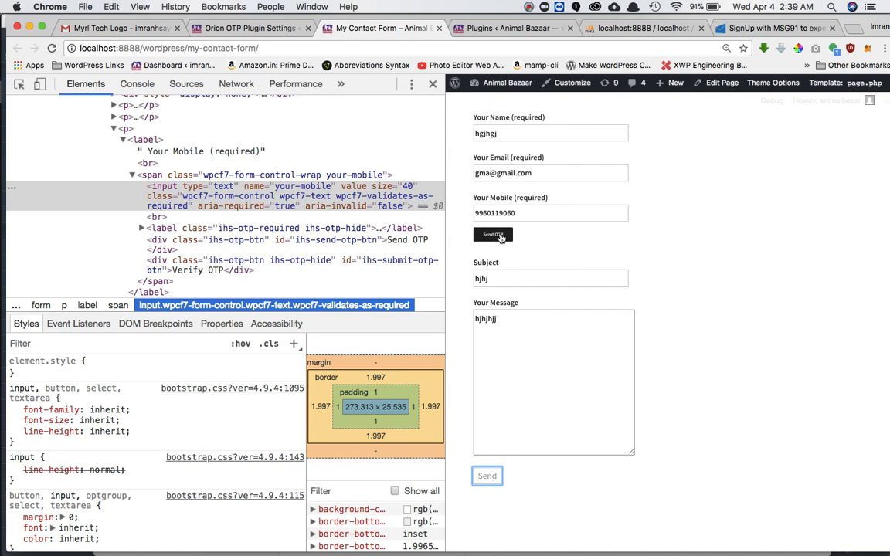
Step: Send a one-time password to the entered mobile number
left_click(497, 240)
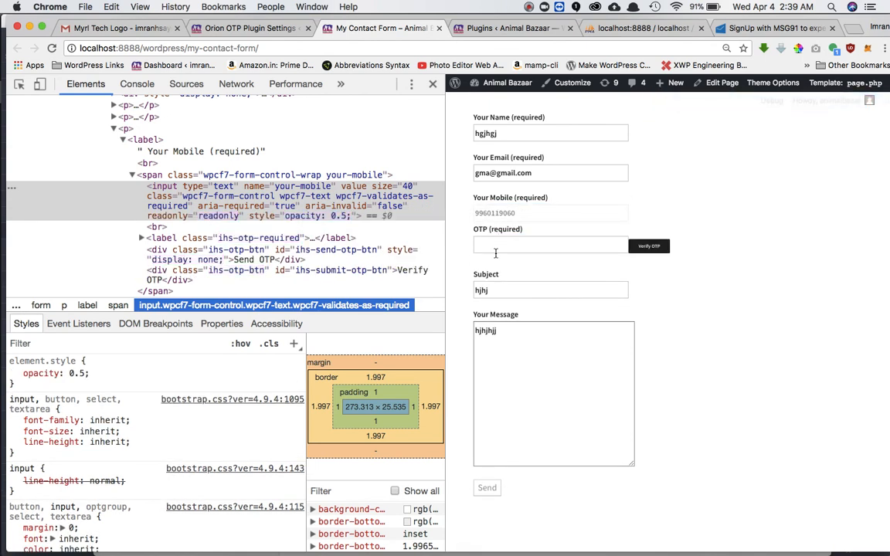
left_click(522, 246)
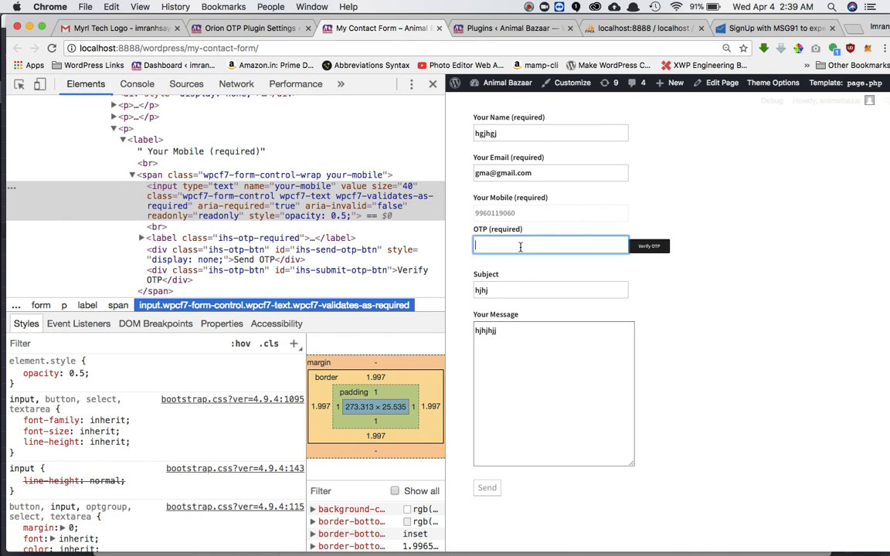
left_click(530, 8)
left_click(558, 49)
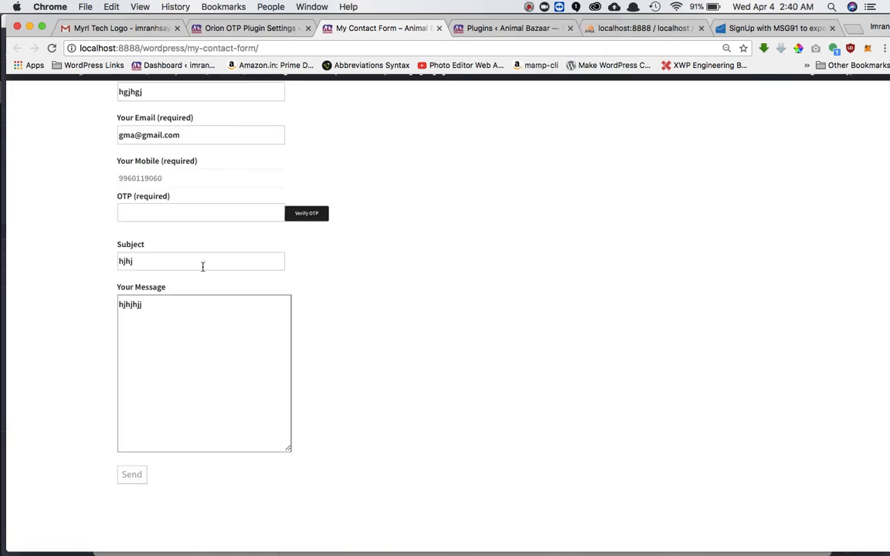
Step: Paste the received OTP and verify it, then delete the stray trailing quote after rejection
left_click(143, 215)
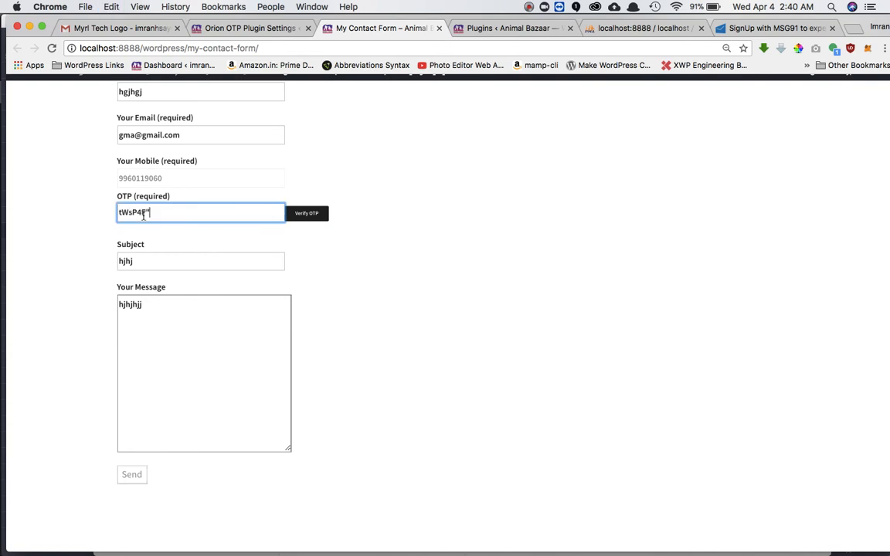
left_click(302, 215)
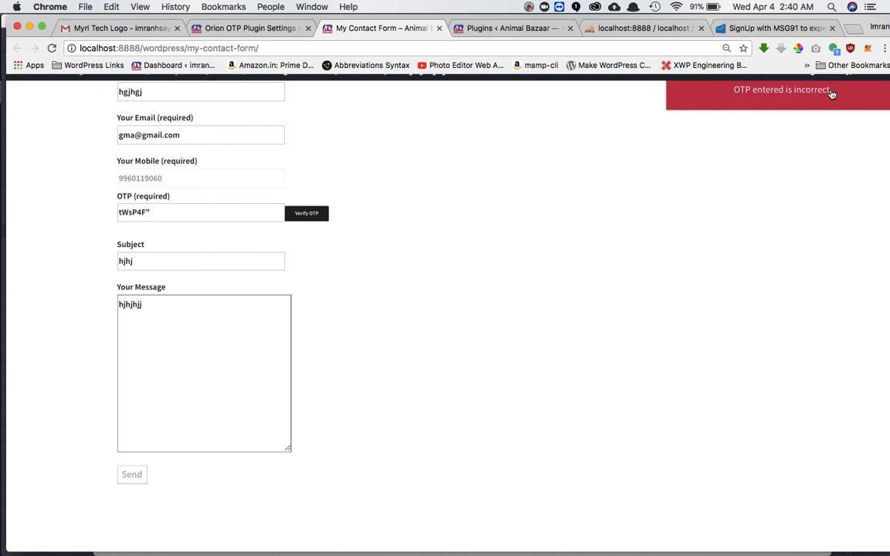
left_click(159, 212)
key("BackSpace")
double_click(151, 179)
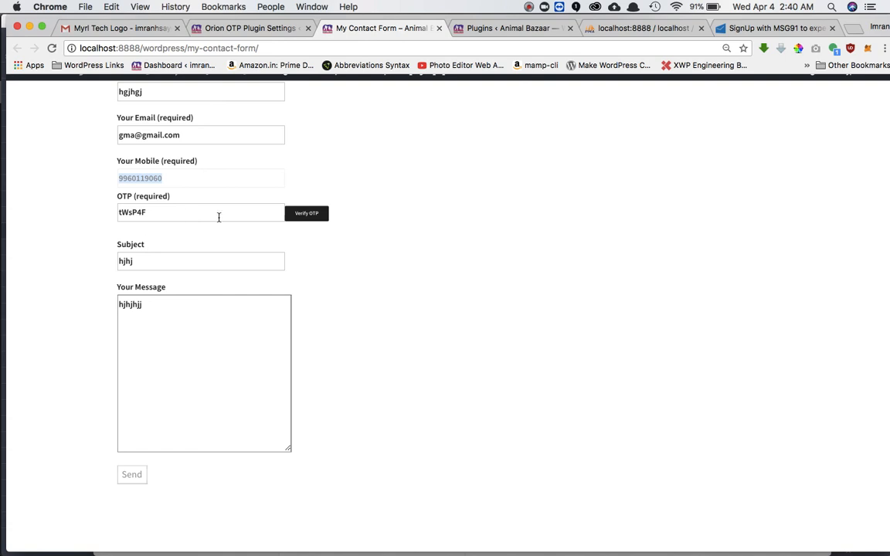
Step: Verify the corrected OTP and send the contact form, getting the 'Thank you' confirmation
left_click(312, 215)
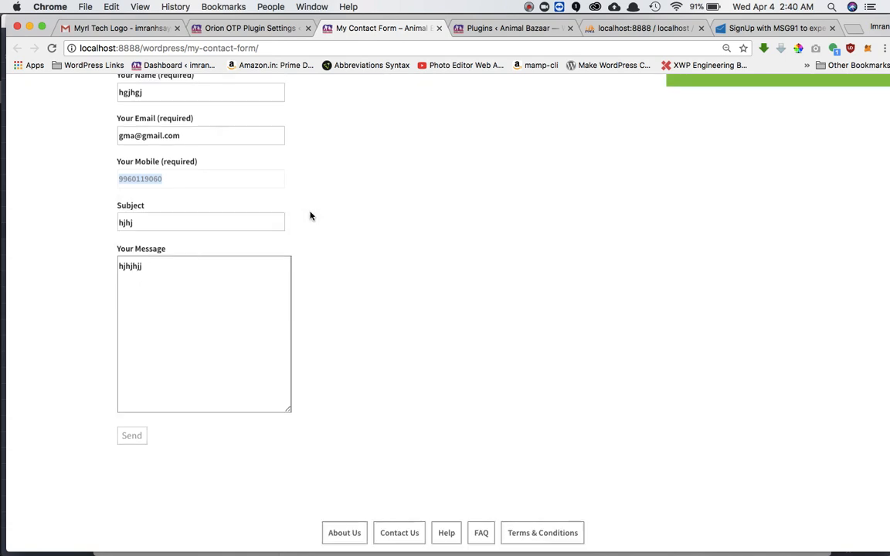
scroll(695, 141, "up", 1)
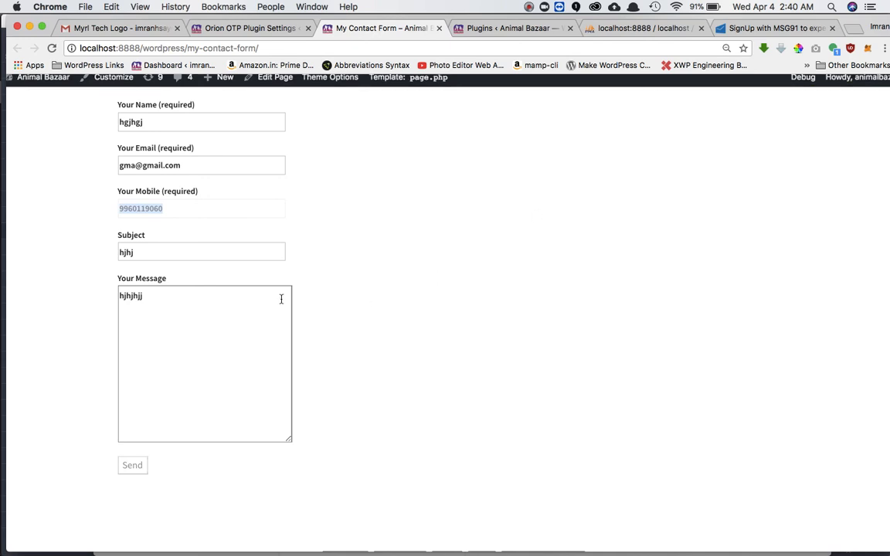
scroll(282, 299, "up", 3)
scroll(281, 299, "up", 1)
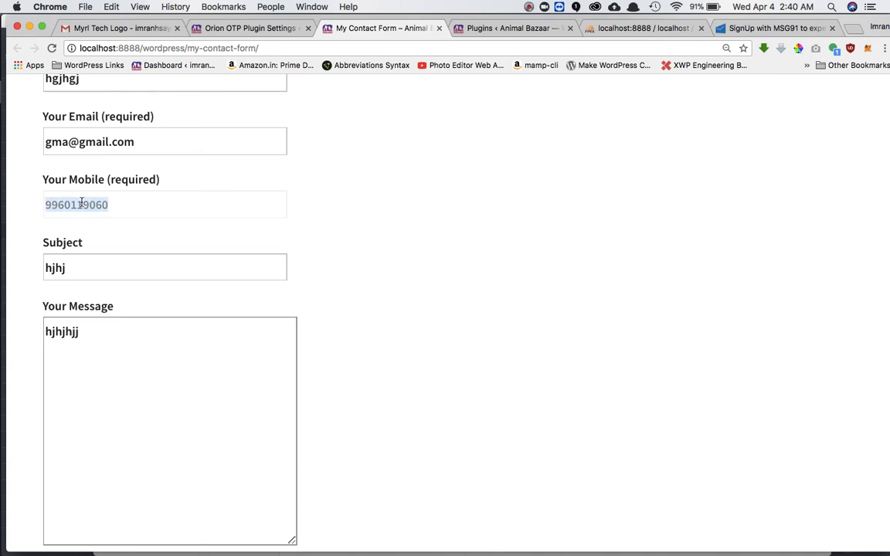
scroll(81, 202, "up", 1)
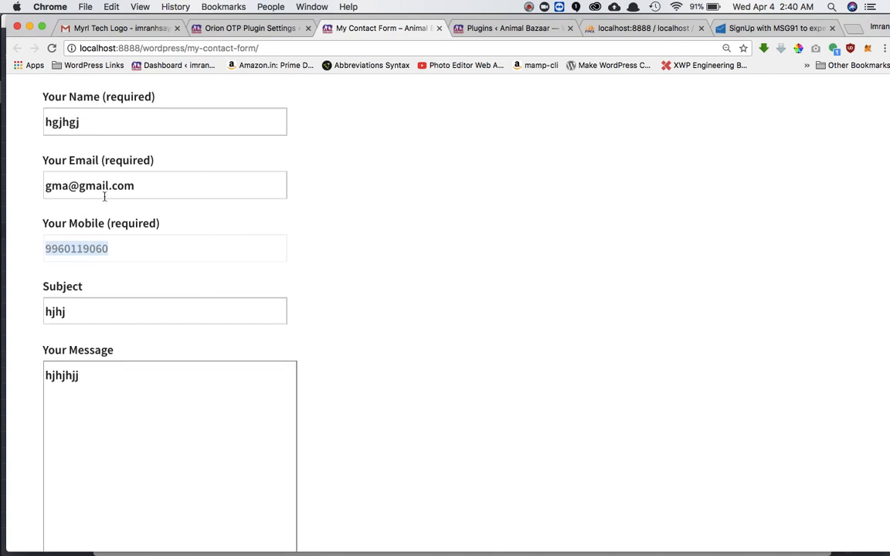
scroll(107, 192, "down", 3)
scroll(103, 247, "up", 2)
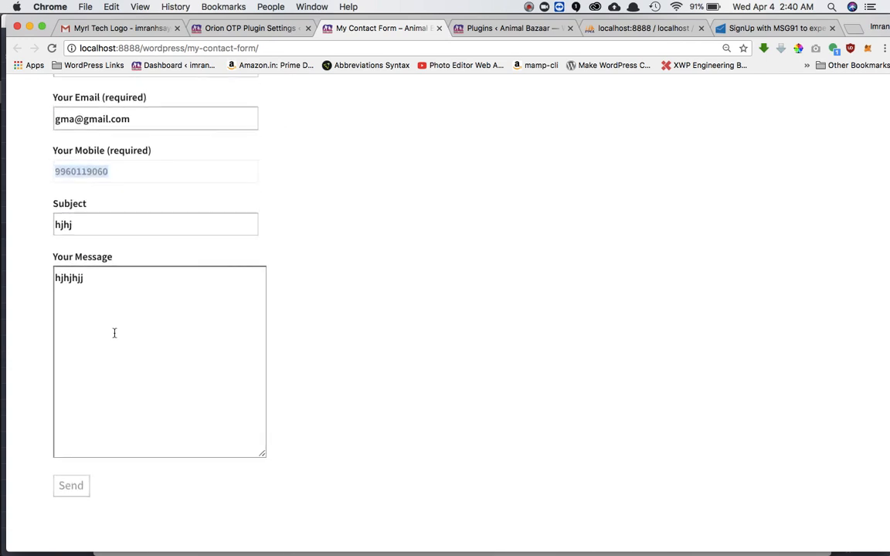
scroll(85, 492, "up", 1)
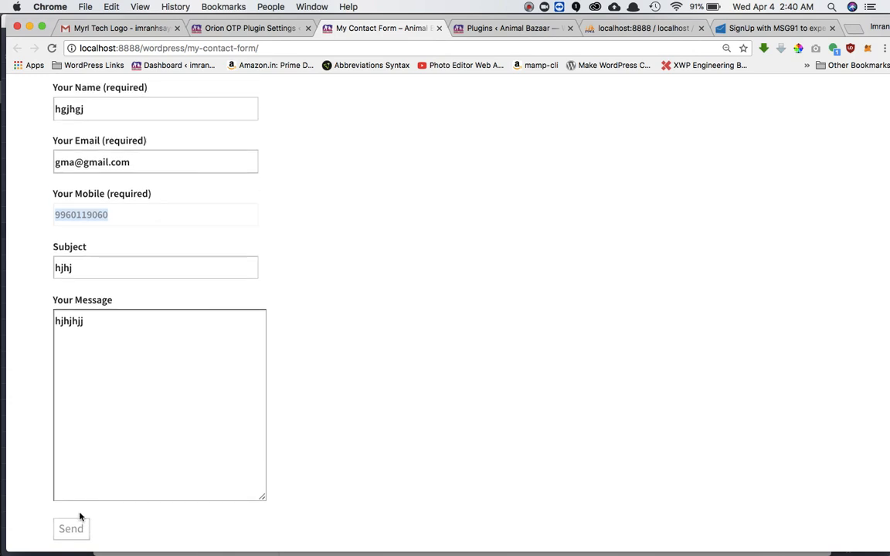
left_click(78, 530)
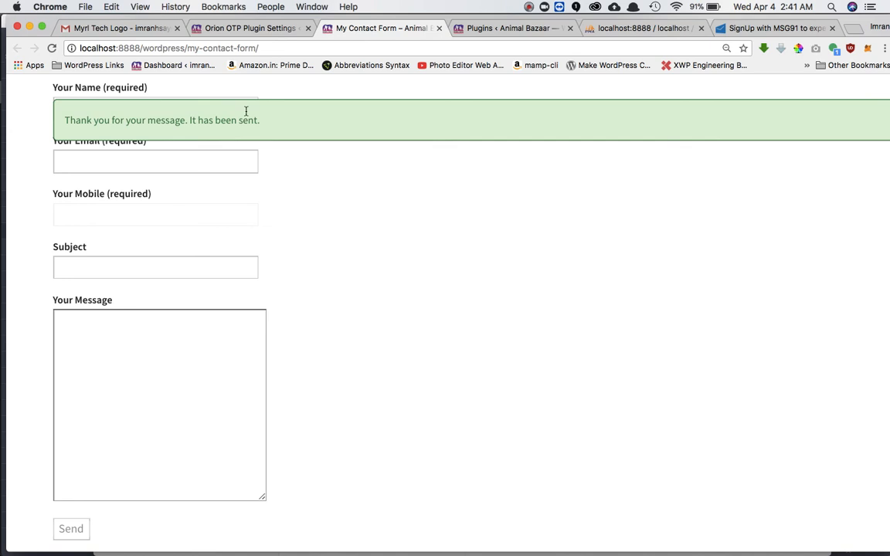
Step: In the admin tab, open Contact form 1 from the Contact Forms list for editing
left_click(244, 28)
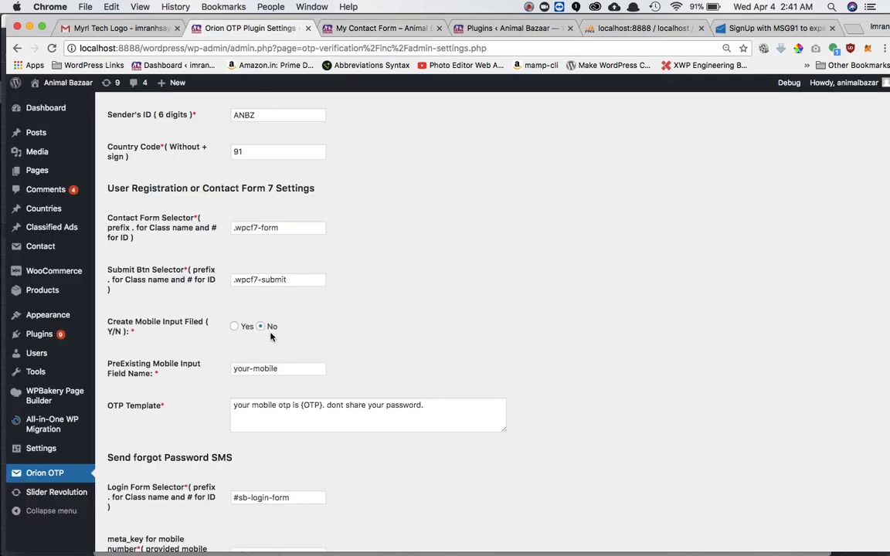
scroll(271, 336, "up", 3)
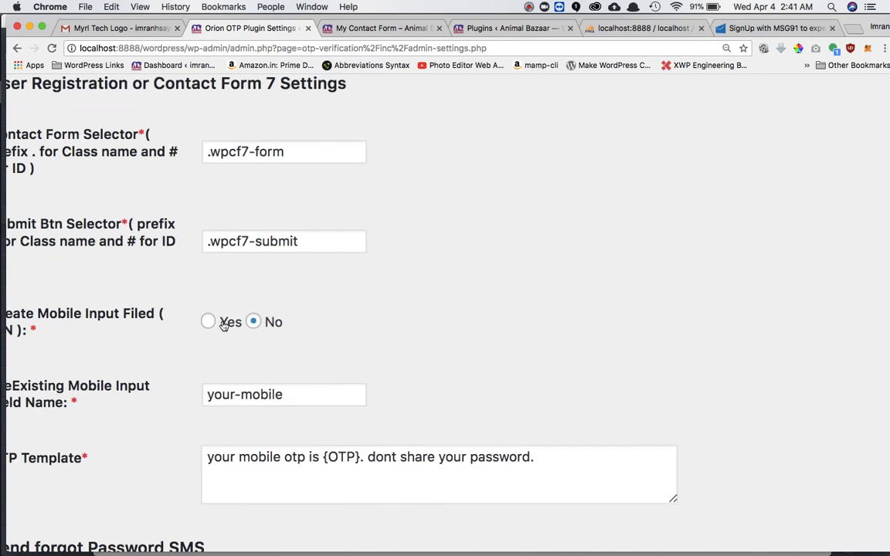
scroll(224, 326, "down", 3)
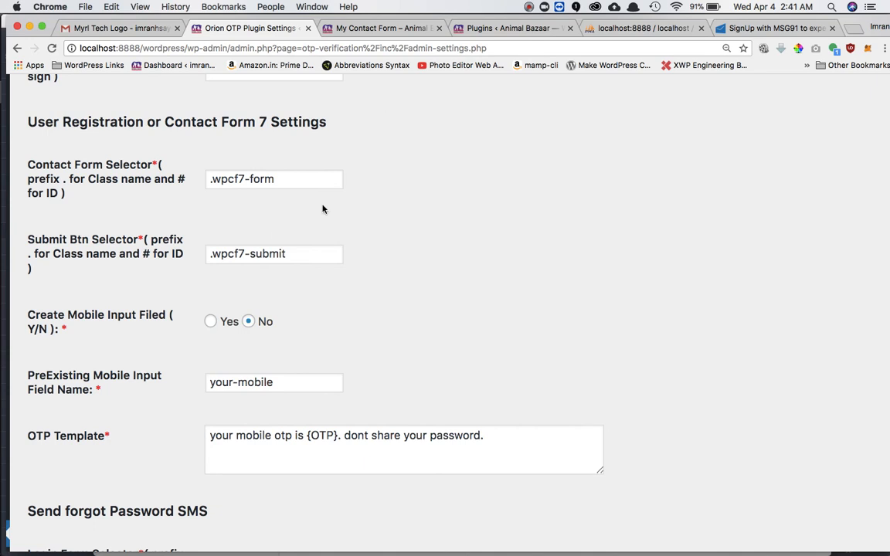
scroll(323, 208, "down", 3)
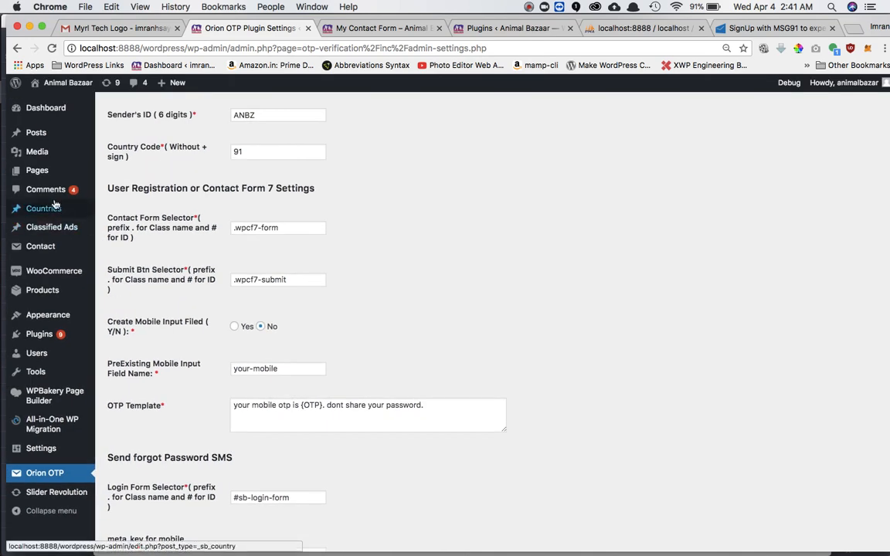
left_click(41, 251)
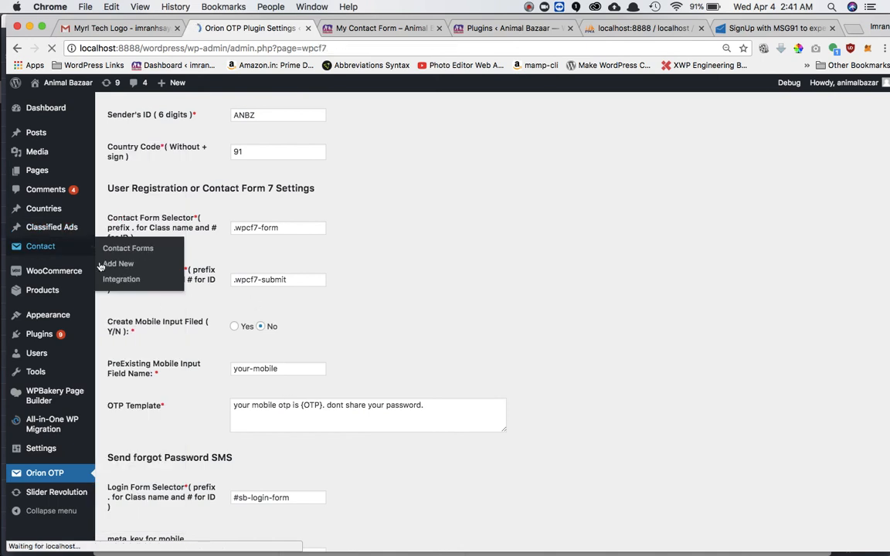
scroll(271, 340, "down", 1)
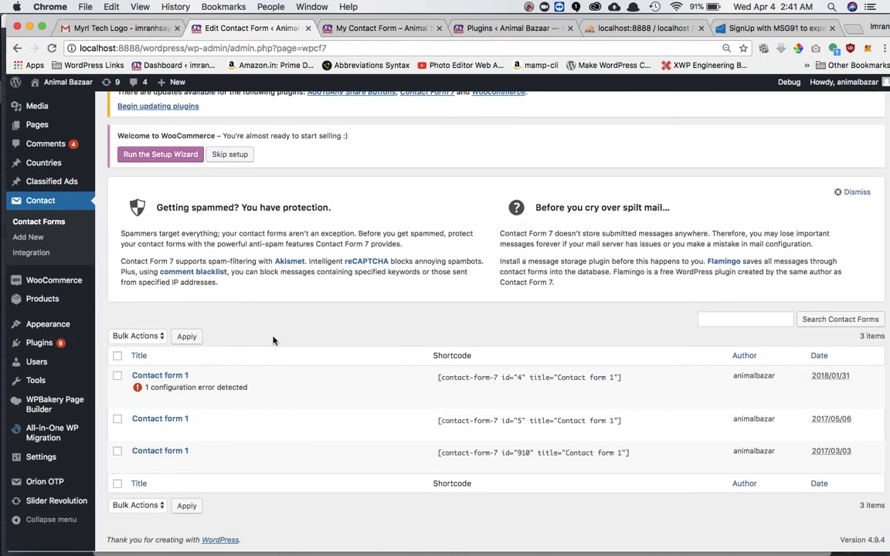
scroll(272, 340, "up", 5)
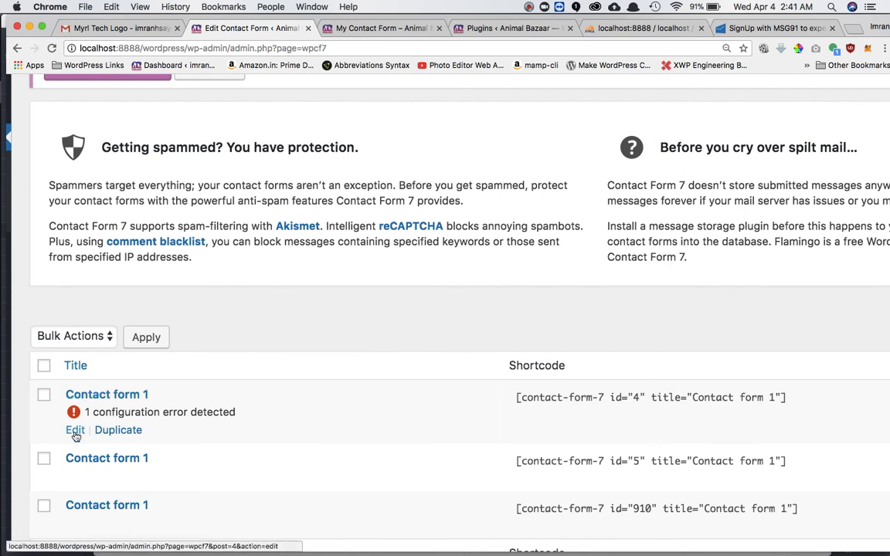
left_click(75, 433)
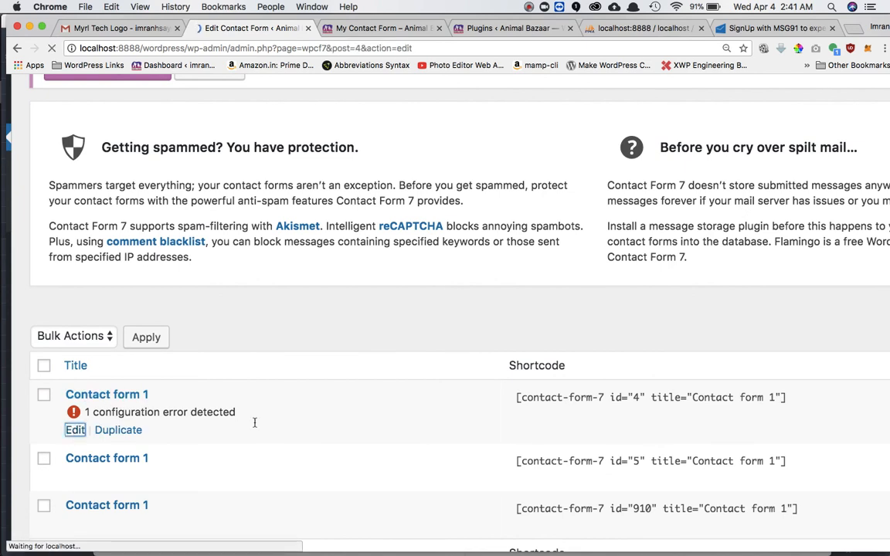
Step: Delete the two Your Mobile lines from the template and save Contact form 1
scroll(256, 427, "down", 3)
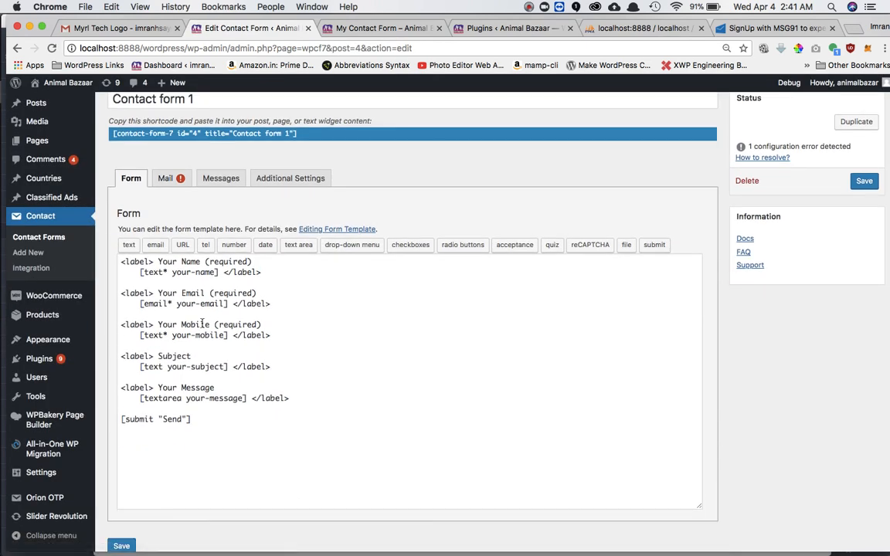
left_click_drag(280, 337, 114, 330)
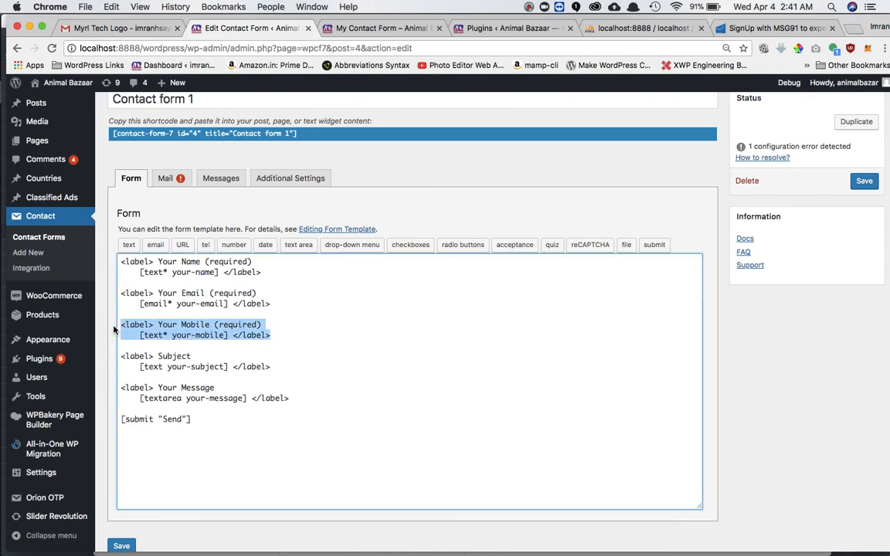
key("BackSpace")
key("BackSpace")
key("BackSpace")
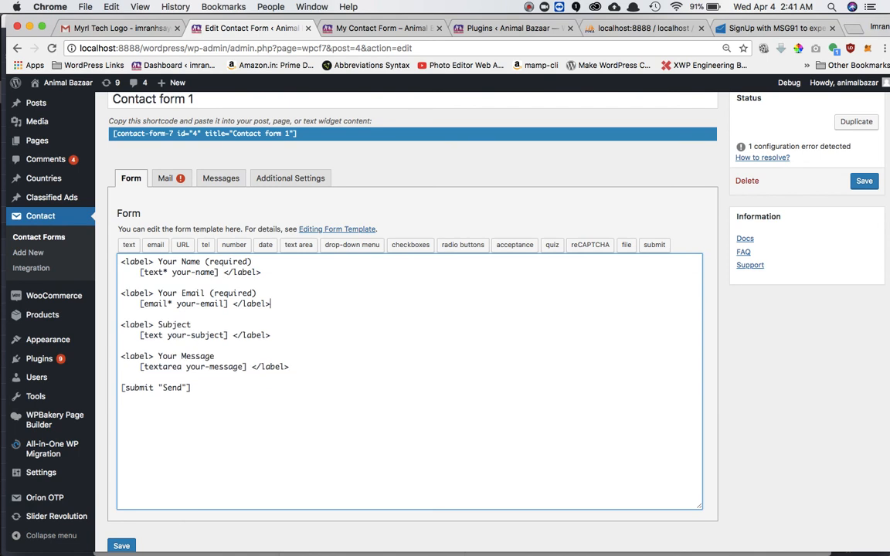
left_click(864, 181)
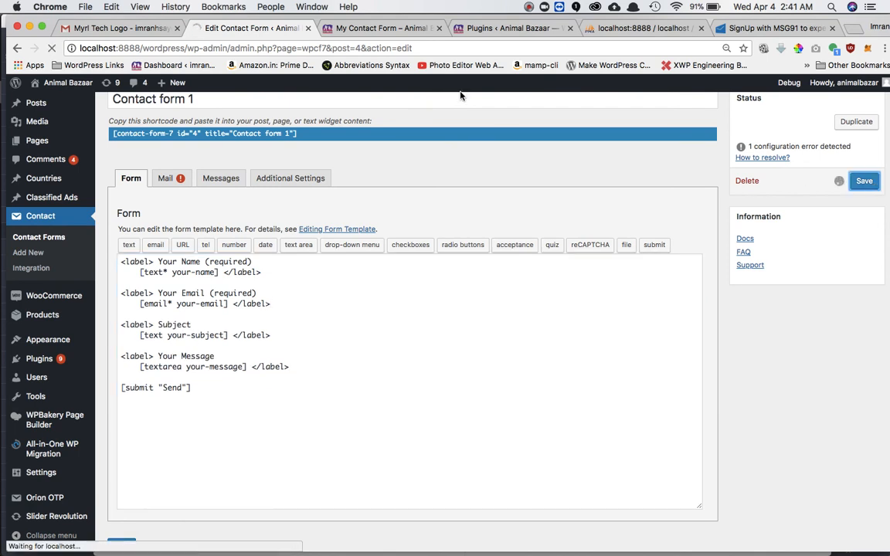
left_click(375, 27)
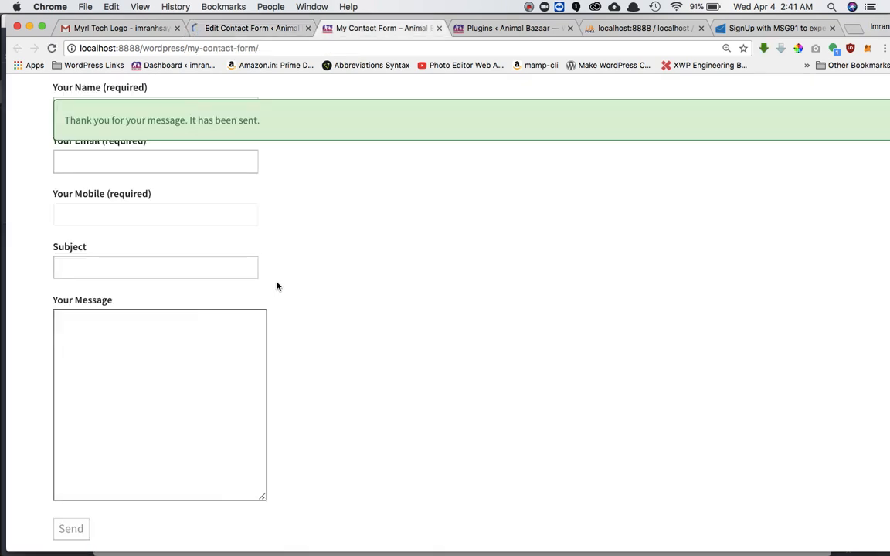
Step: Reload My Contact Form to confirm only Name, Email, Subject and Message remain, then return to the editor
key("super+r")
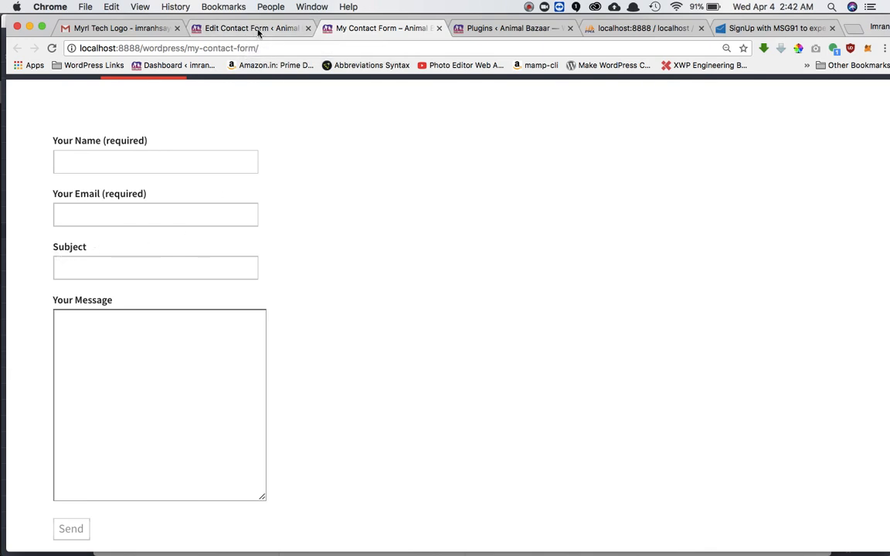
left_click(234, 28)
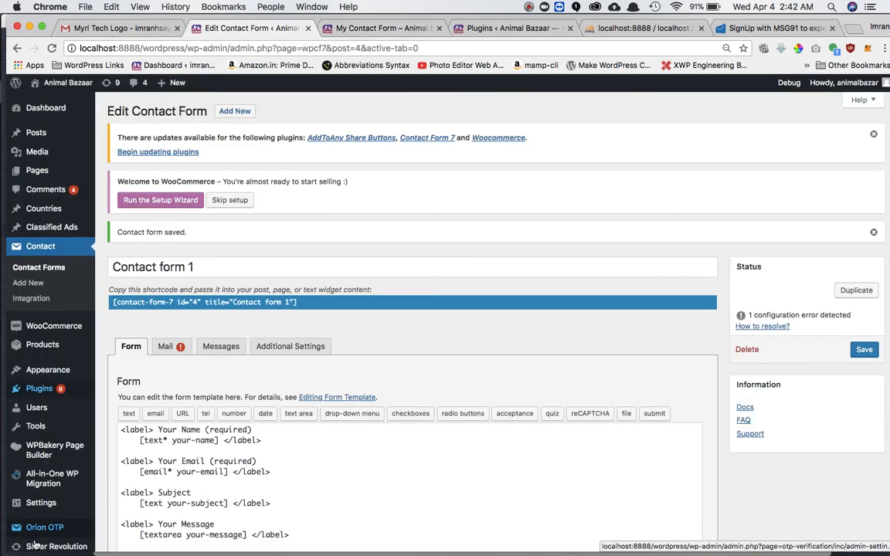
Step: Set Orion OTP's Create Mobile Input Field to Yes and save the changes
left_click(41, 528)
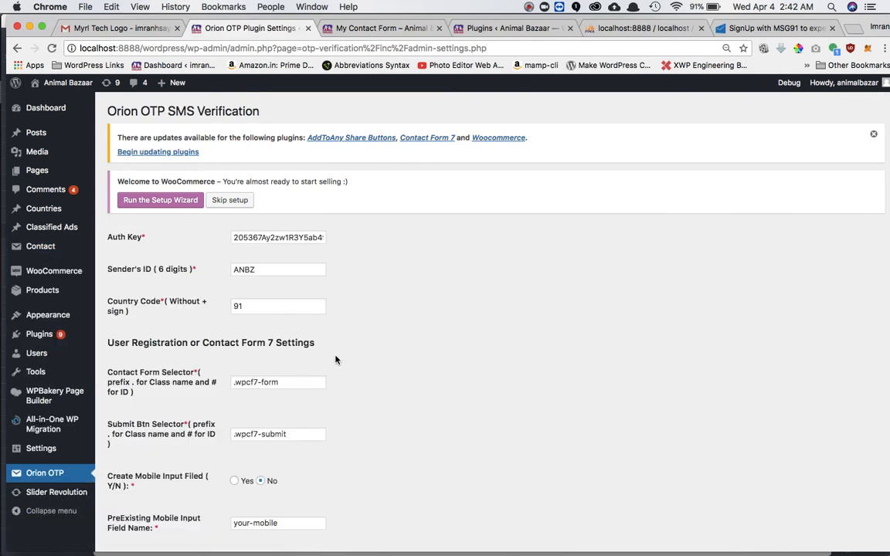
scroll(336, 360, "up", 5)
scroll(335, 359, "down", 5)
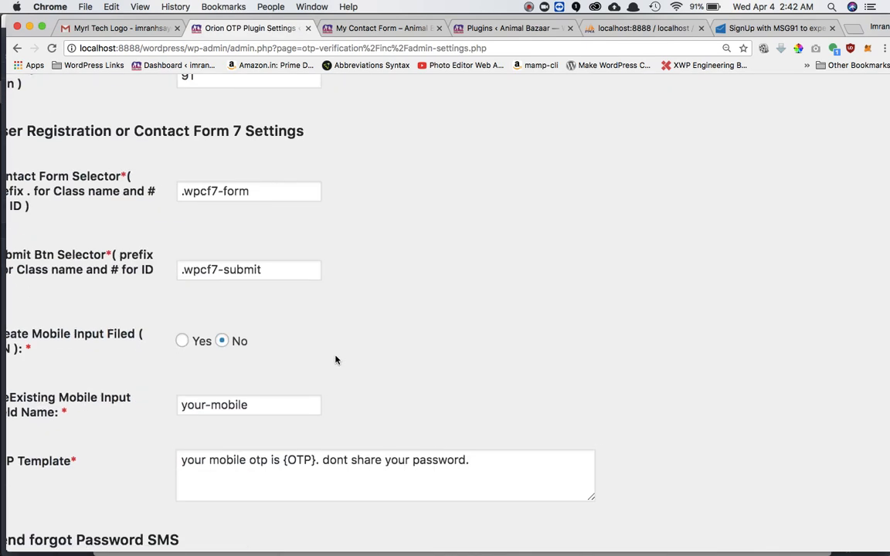
scroll(335, 359, "left", 3)
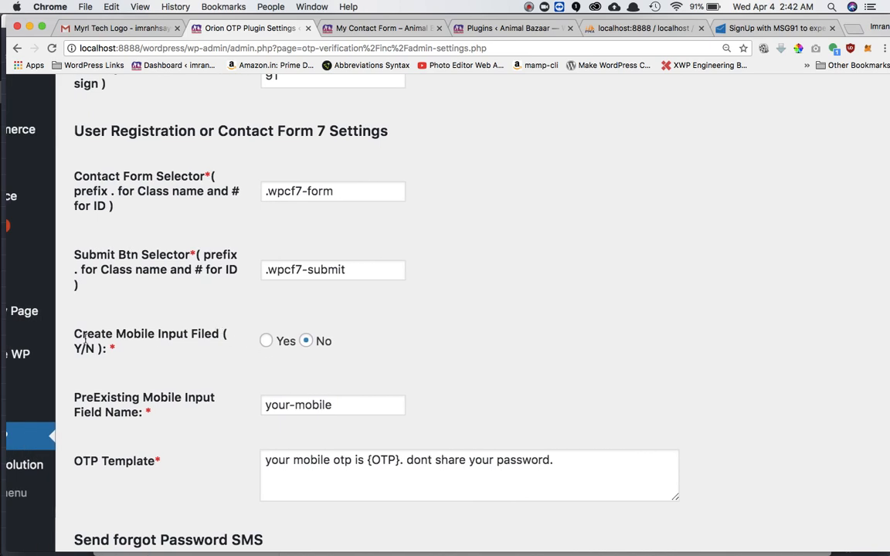
left_click(265, 341)
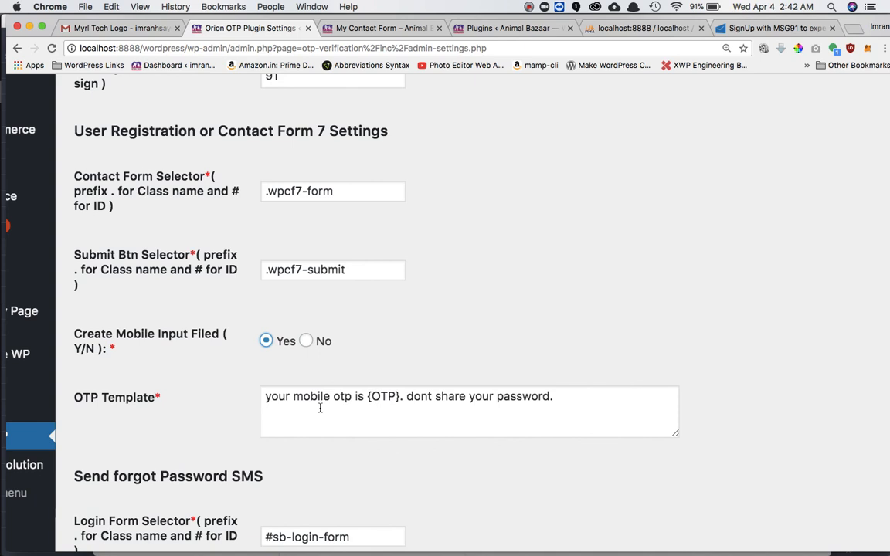
scroll(320, 408, "down", 3)
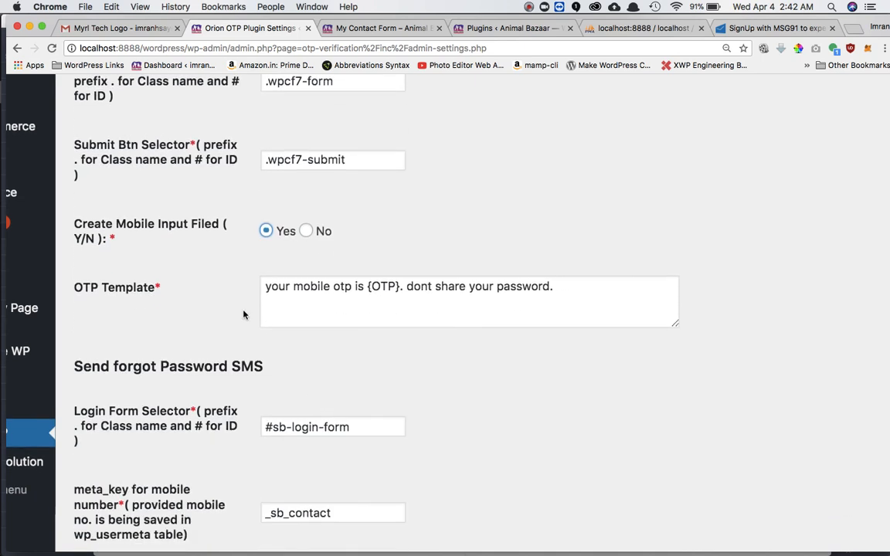
scroll(504, 308, "down", 10)
left_click(120, 465)
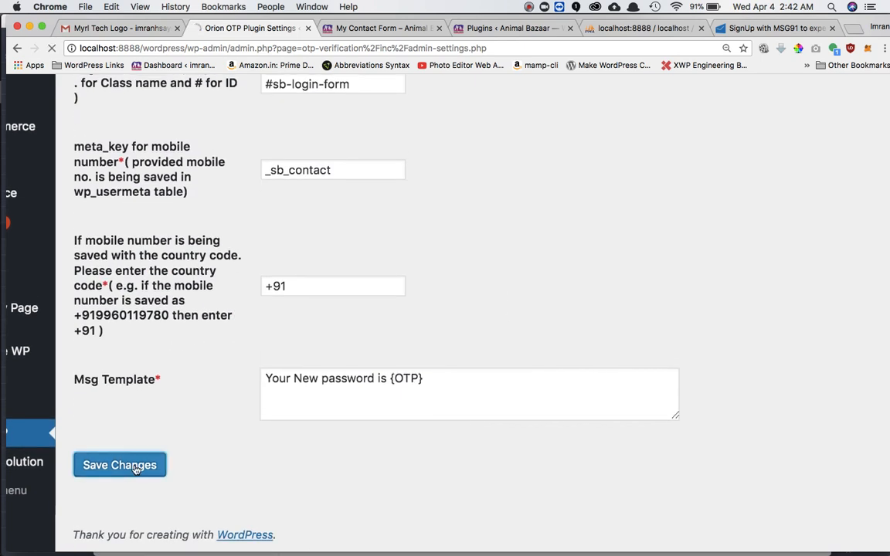
left_click(394, 28)
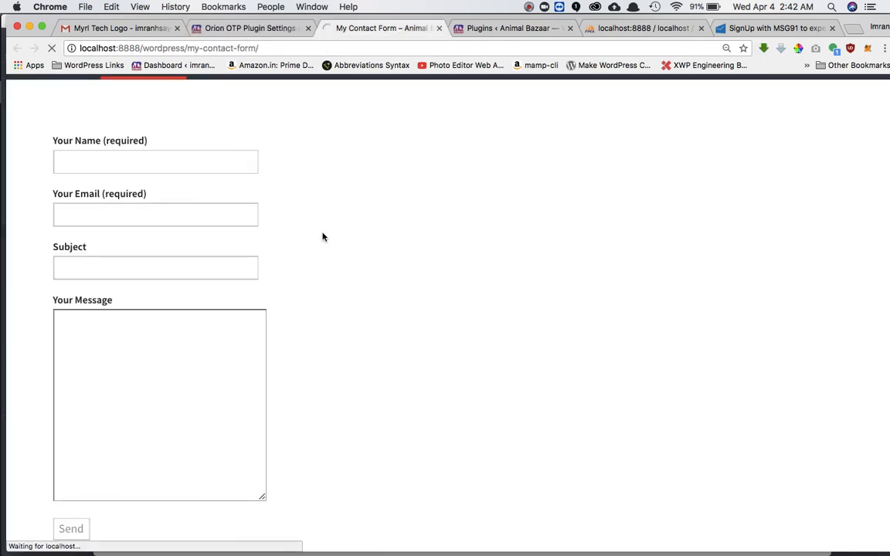
Step: Check the Orion OTP settings after spotting the plugin-created Mobile Number field on the form
scroll(330, 302, "down", 2)
left_click(94, 433)
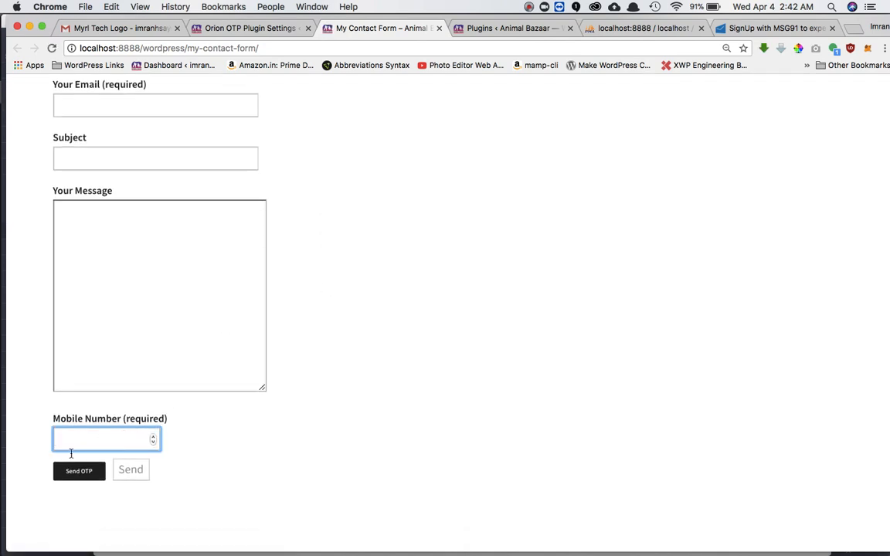
left_click(263, 28)
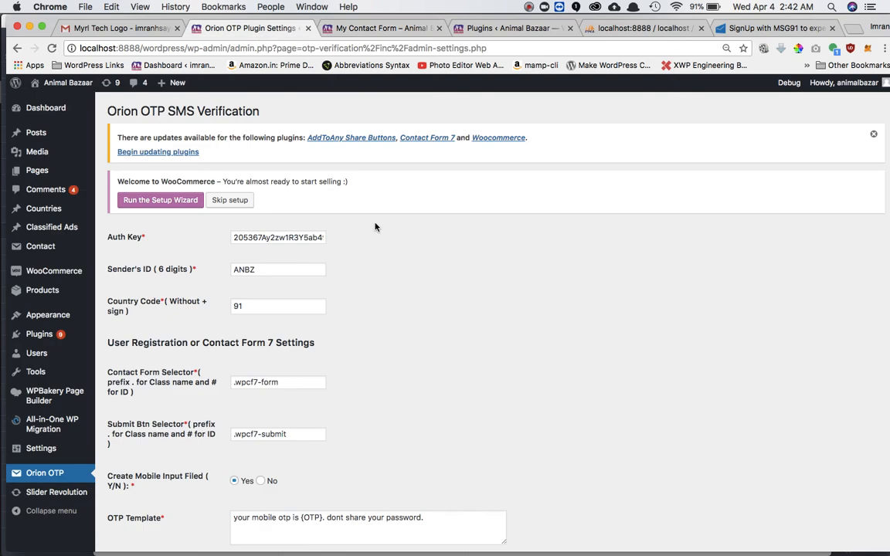
scroll(376, 226, "up", 5)
scroll(384, 210, "down", 3)
scroll(384, 210, "left", 5)
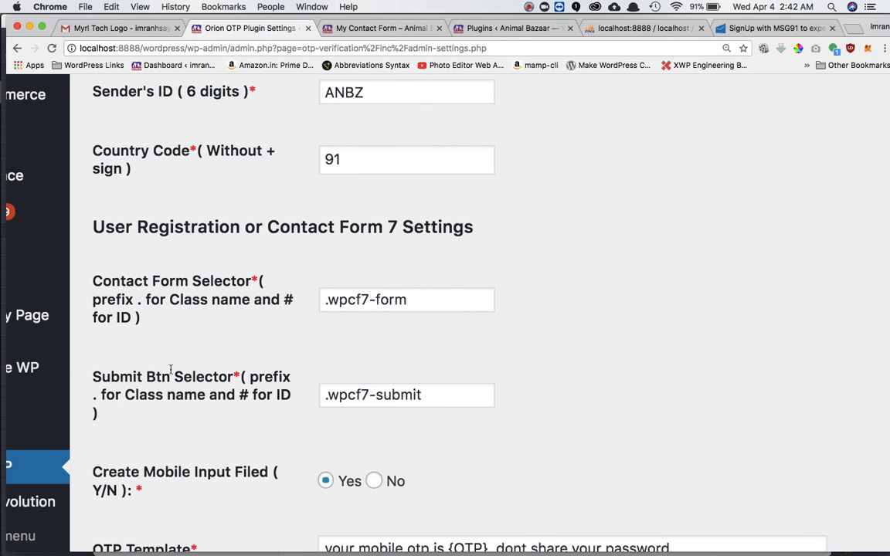
scroll(270, 384, "down", 3)
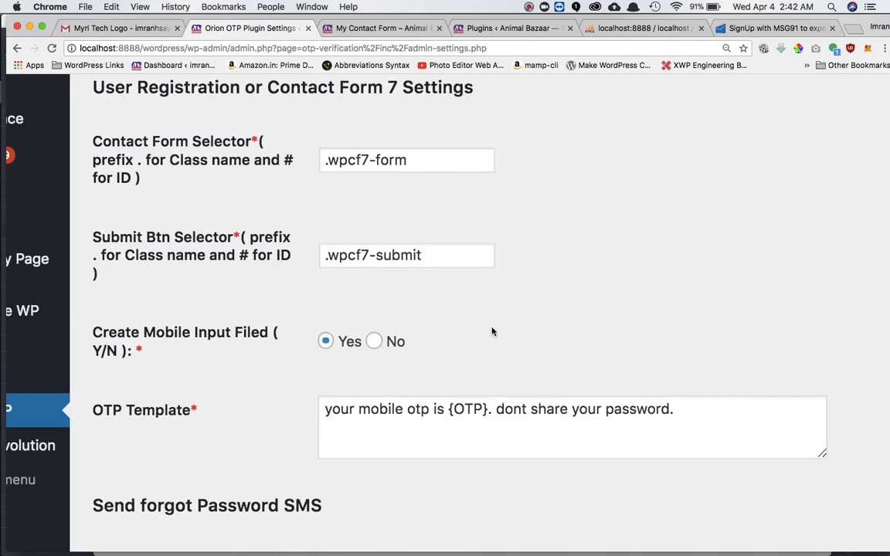
Step: Enter a mobile number in the Mobile Number field and request an OTP
left_click(342, 25)
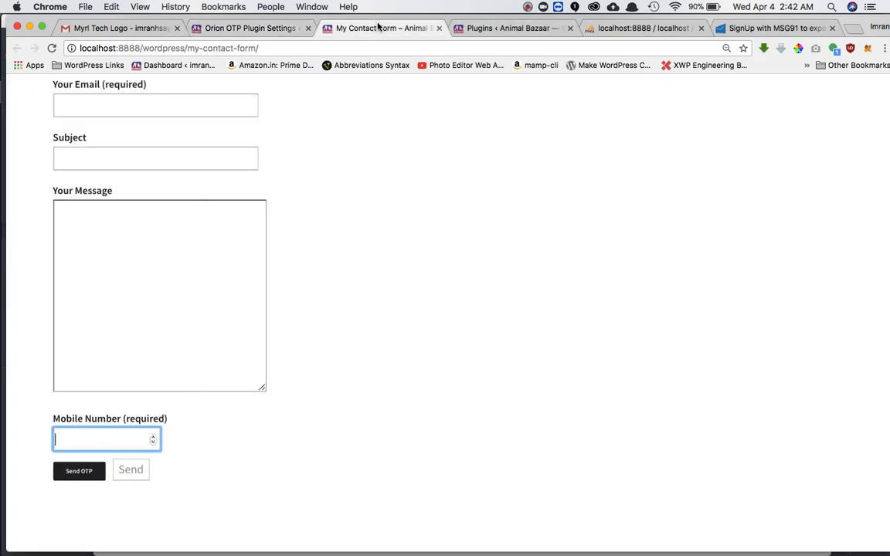
scroll(388, 218, "up", 1)
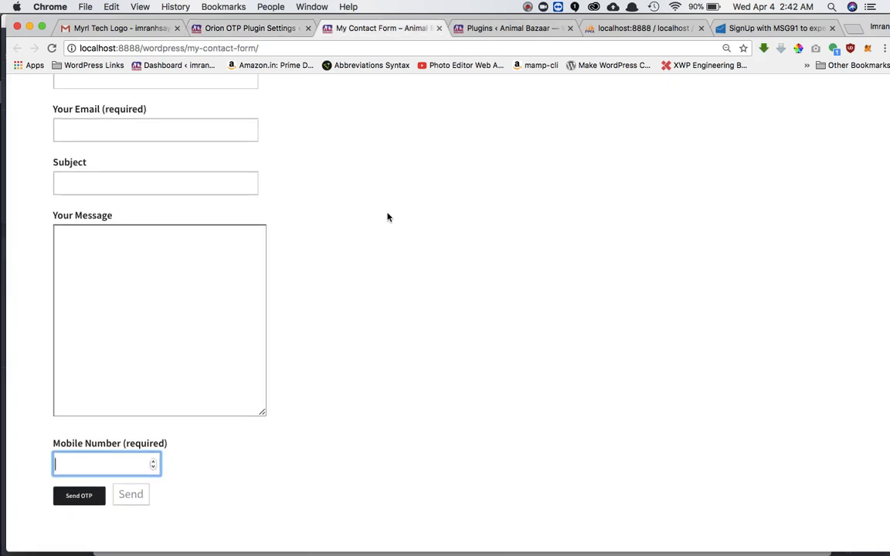
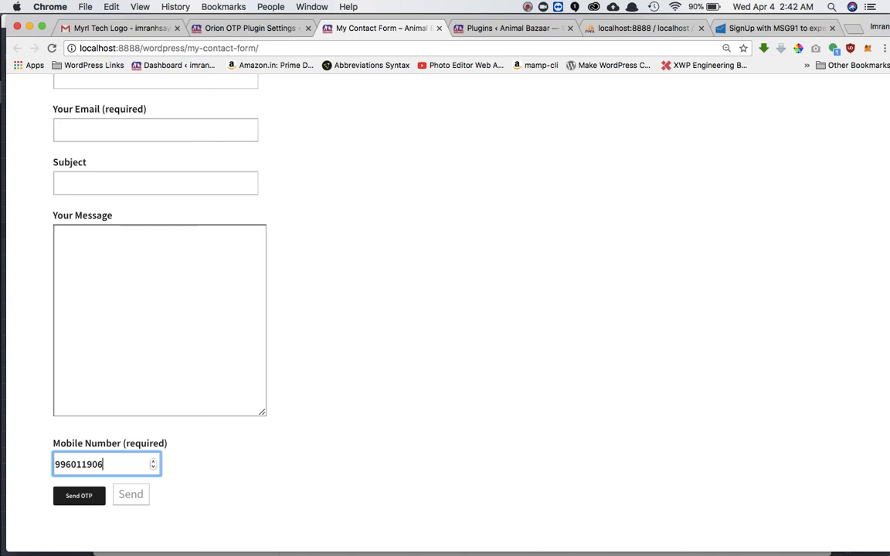
left_click(81, 501)
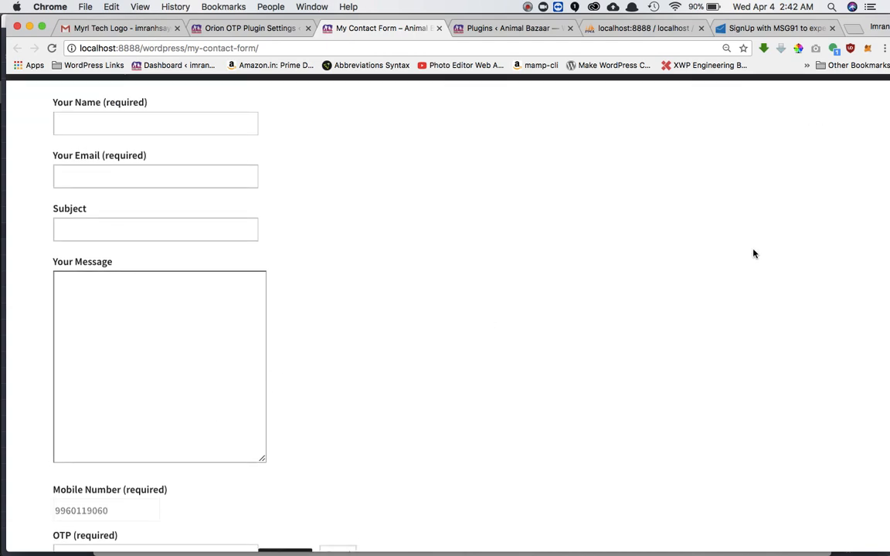
Step: Paste the received code into the OTP field and submit it for verification
scroll(753, 252, "down", 4)
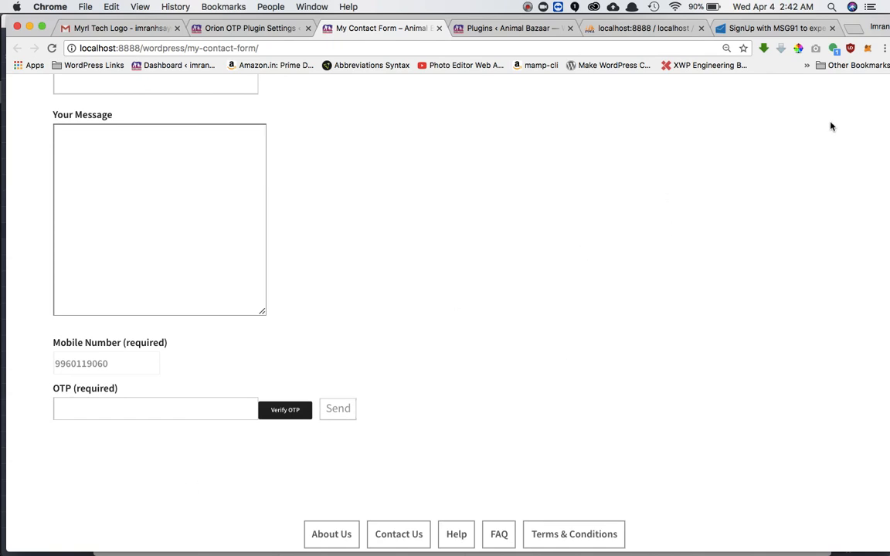
left_click(129, 412)
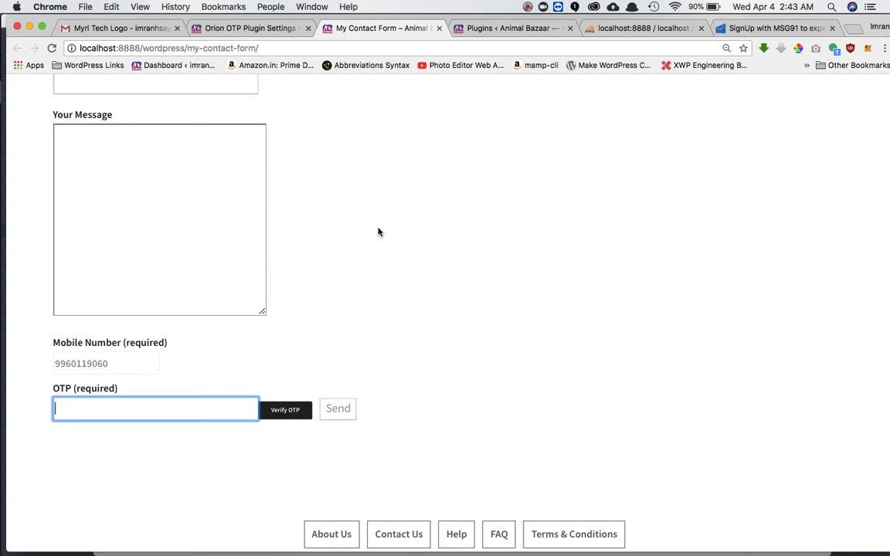
left_click(528, 7)
left_click(556, 50)
left_click(269, 418)
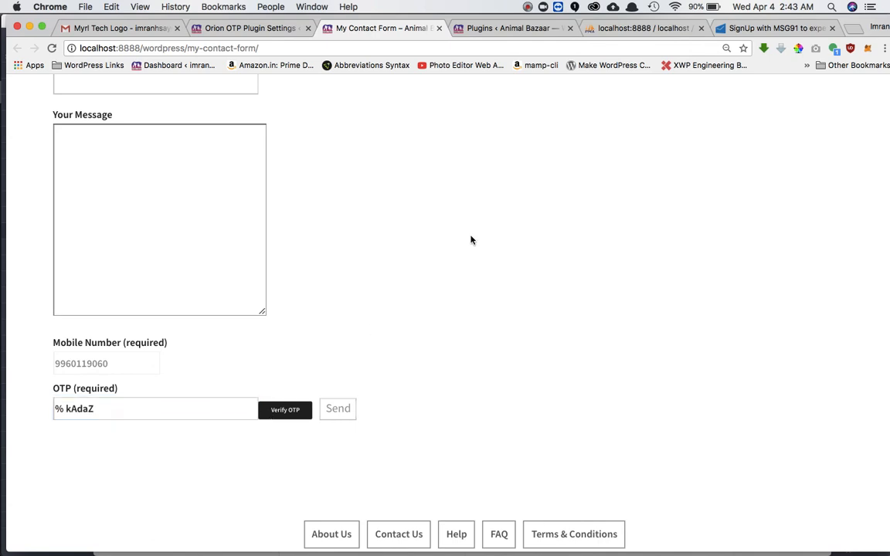
Step: After the rejection notice, verify the OTP again until the OTP field disappears
scroll(471, 241, "up", 5)
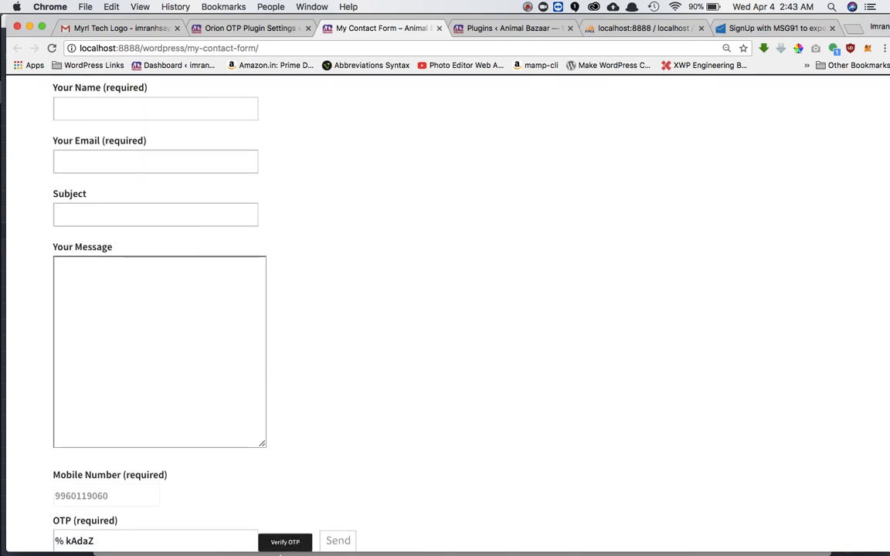
left_click(282, 543)
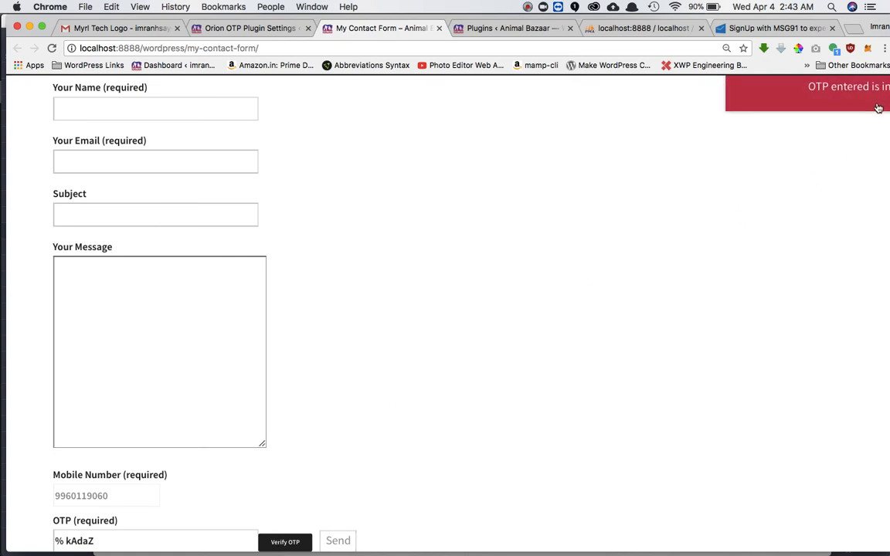
scroll(494, 395, "down", 2)
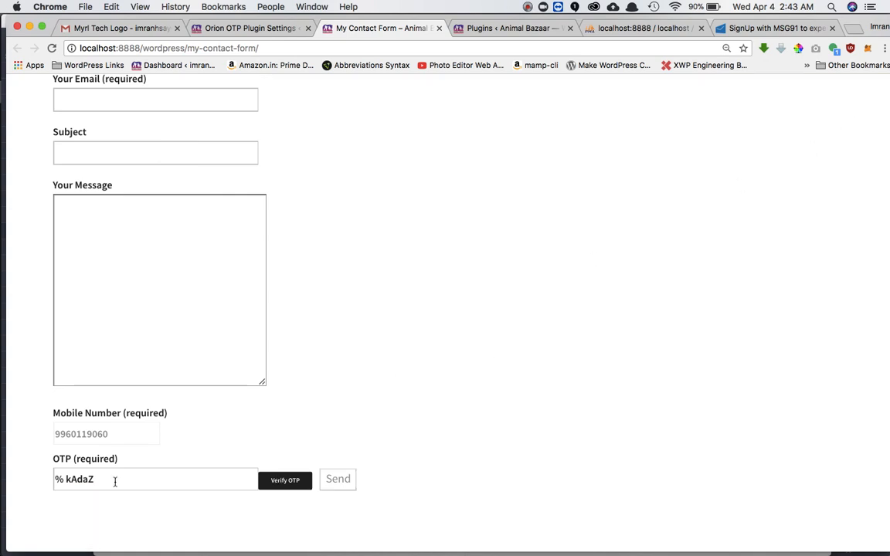
left_click(67, 478)
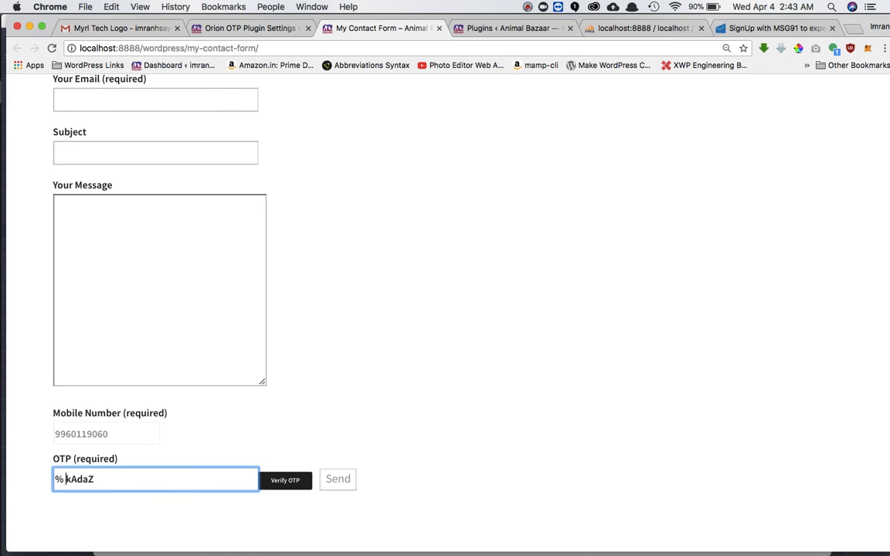
left_click(281, 479)
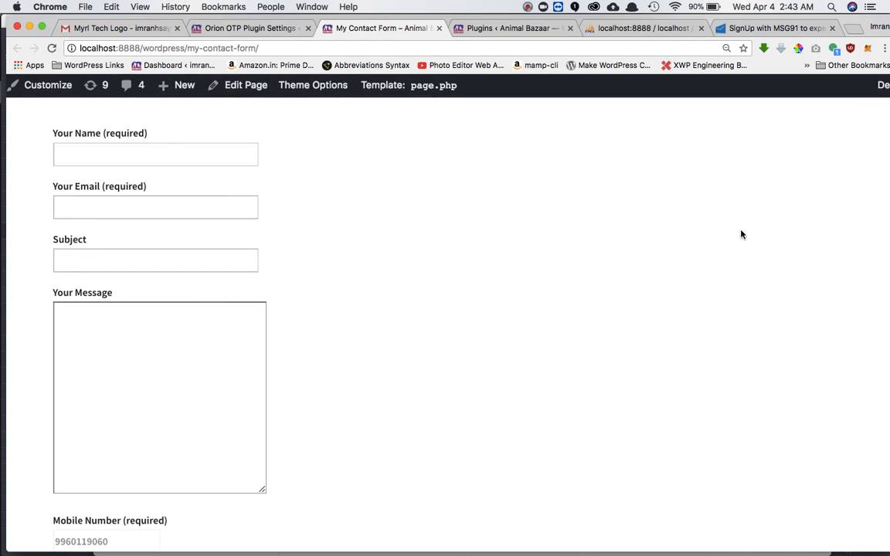
Step: Select the verified mobile number, then return to the Orion OTP Plugin Settings page
scroll(741, 234, "down", 3)
double_click(91, 421)
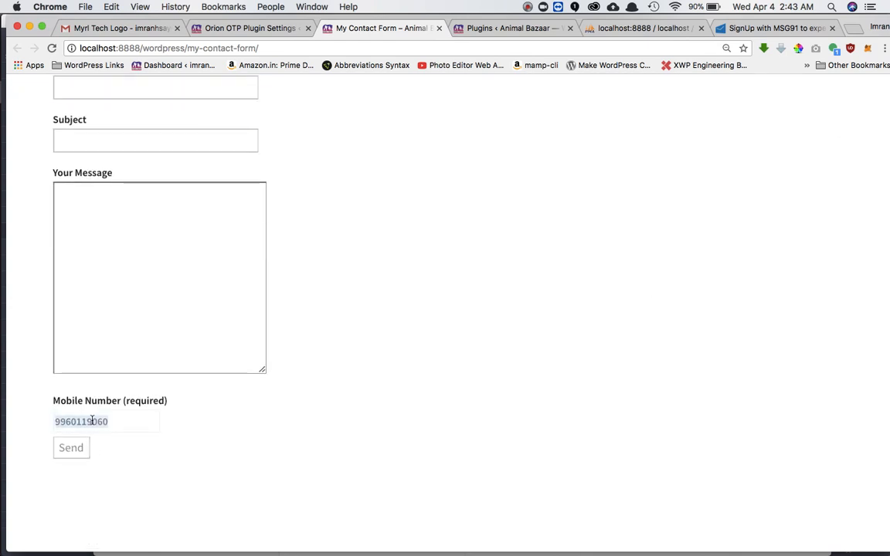
scroll(254, 193, "up", 2)
scroll(254, 192, "up", 1)
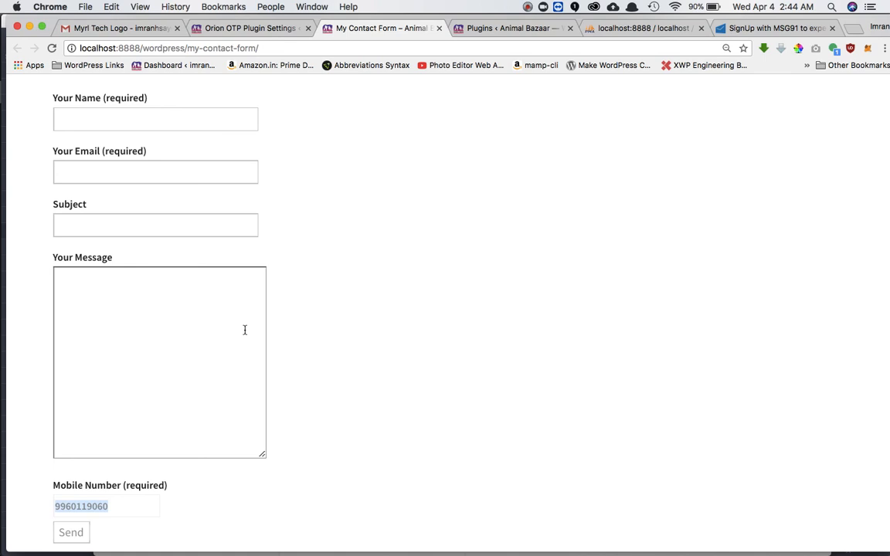
left_click(242, 31)
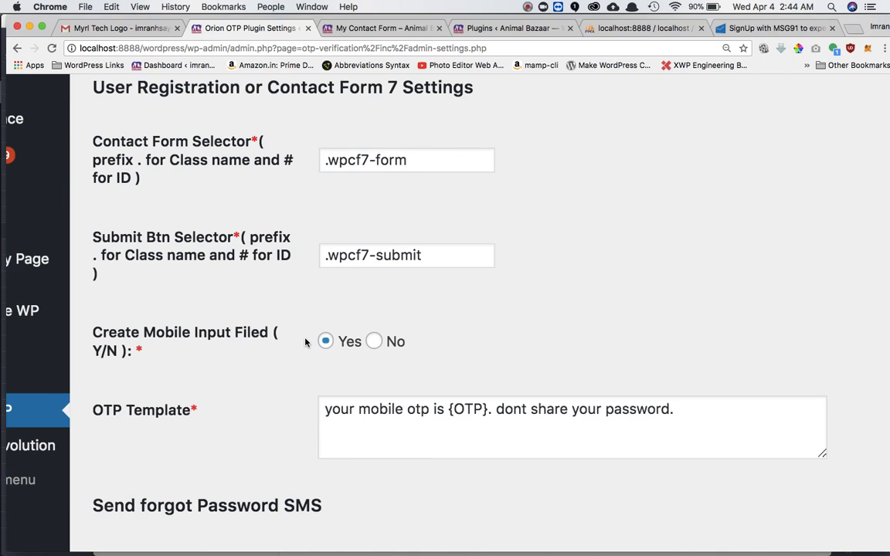
left_click(439, 415)
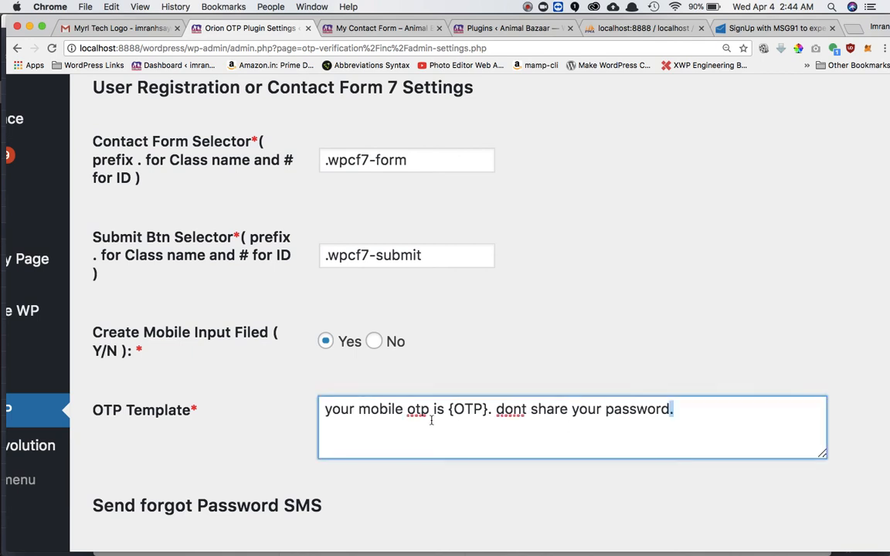
scroll(400, 307, "up", 5)
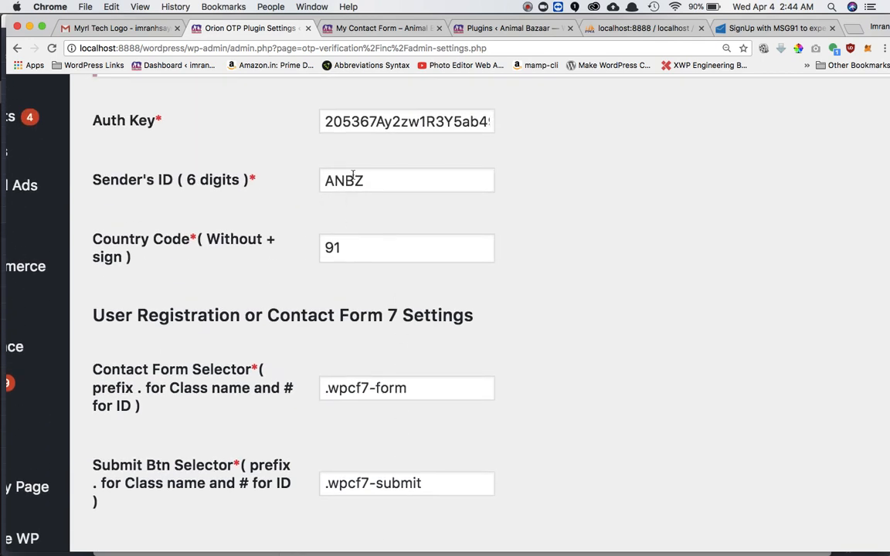
scroll(498, 222, "down", 3)
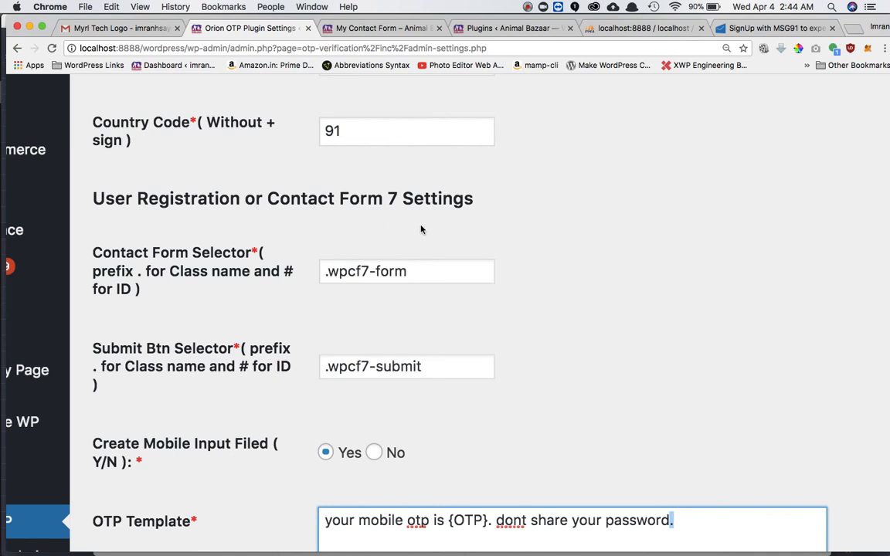
scroll(421, 229, "up", 3)
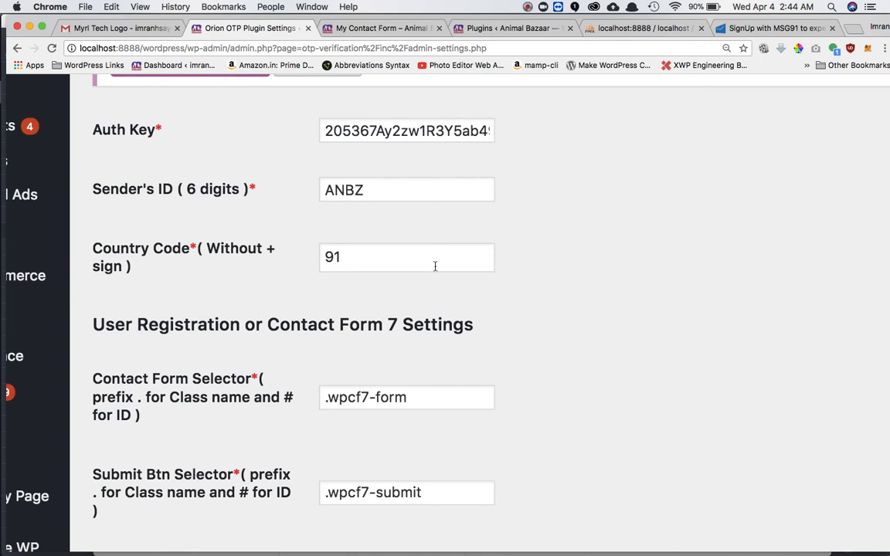
scroll(452, 314, "down", 3)
scroll(451, 313, "up", 1)
scroll(415, 334, "down", 2)
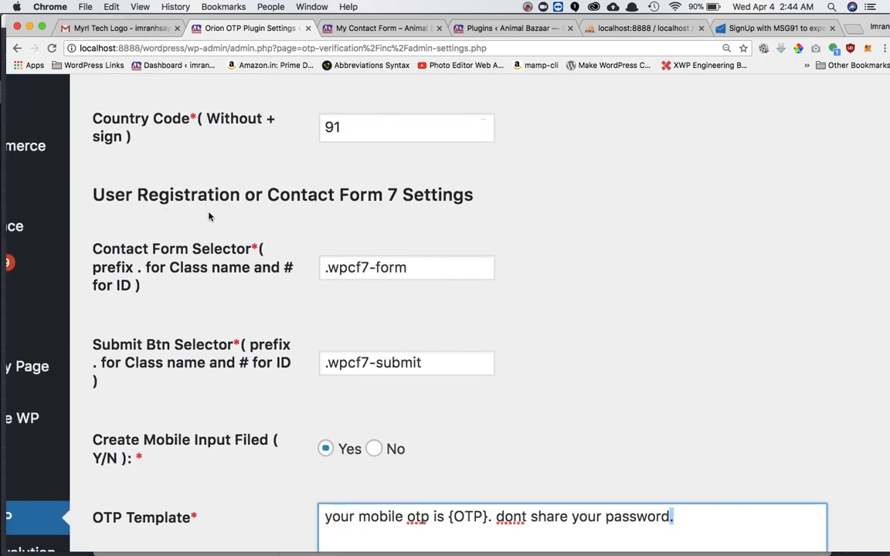